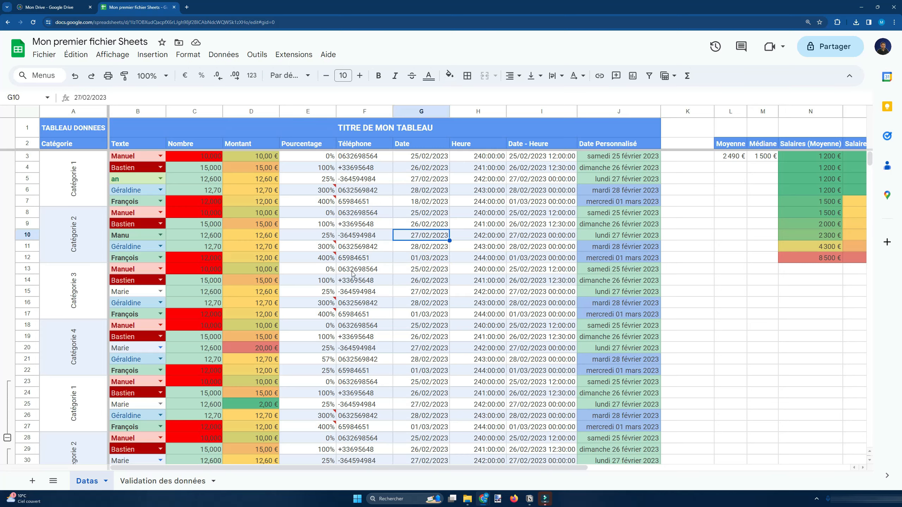
{"action": "left_click", "coordinate": [376, 205]}
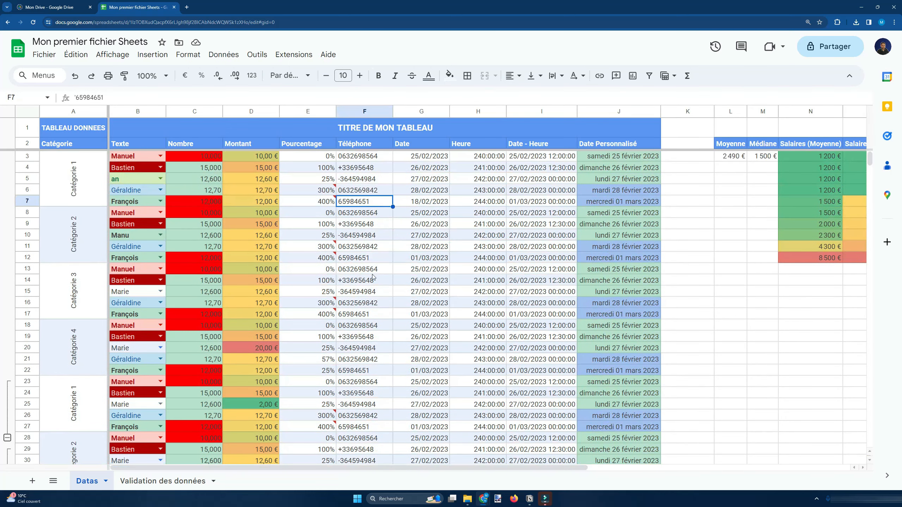
{"action": "left_click", "coordinate": [371, 272]}
{"action": "left_click", "coordinate": [362, 222]}
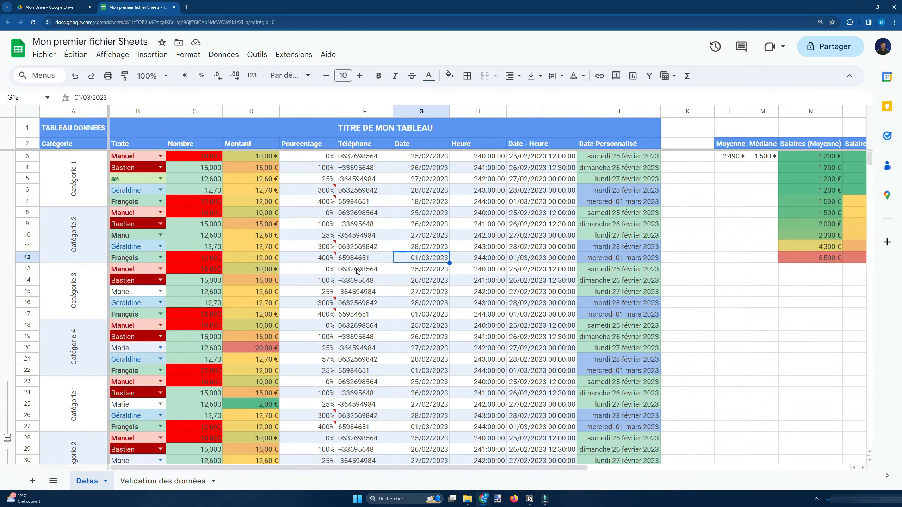
{"action": "left_click", "coordinate": [357, 269]}
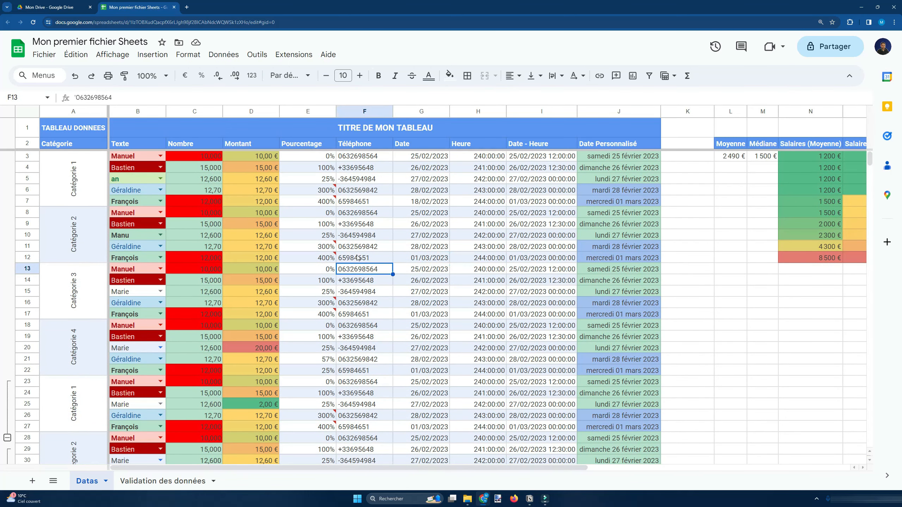
{"action": "left_click", "coordinate": [355, 258]}
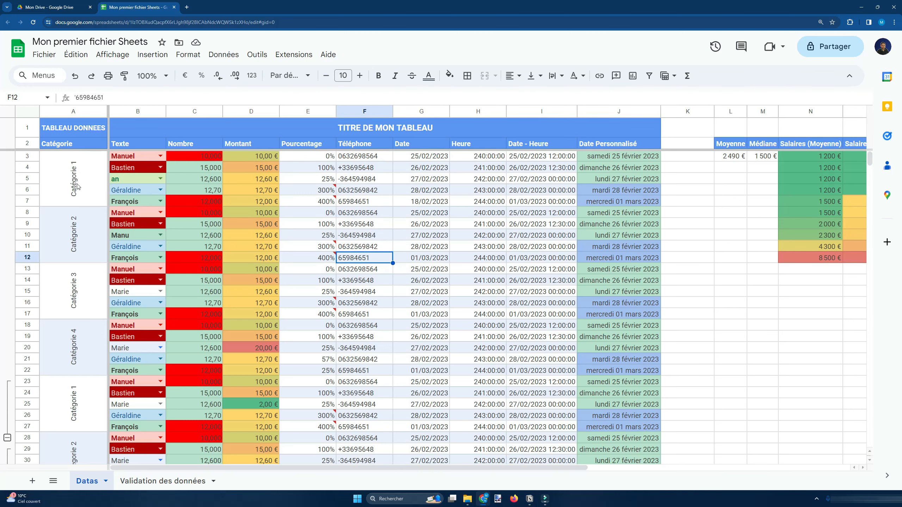
{"action": "left_click", "coordinate": [292, 190]}
{"action": "left_click", "coordinate": [295, 180]}
{"action": "left_click", "coordinate": [298, 168]}
{"action": "left_click", "coordinate": [294, 213]}
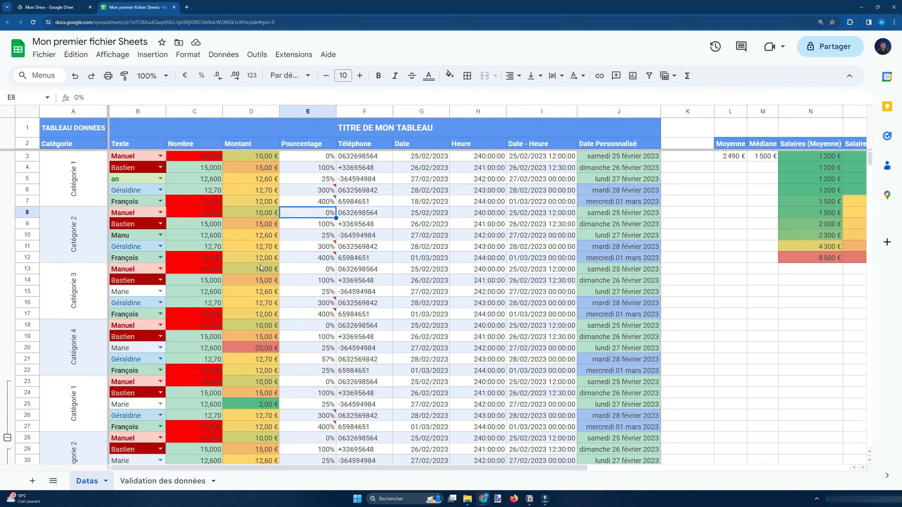
{"action": "scroll", "coordinate": [178, 281], "scroll_direction": "down", "scroll_amount": 3}
{"action": "scroll", "coordinate": [178, 284], "scroll_direction": "up", "scroll_amount": 3}
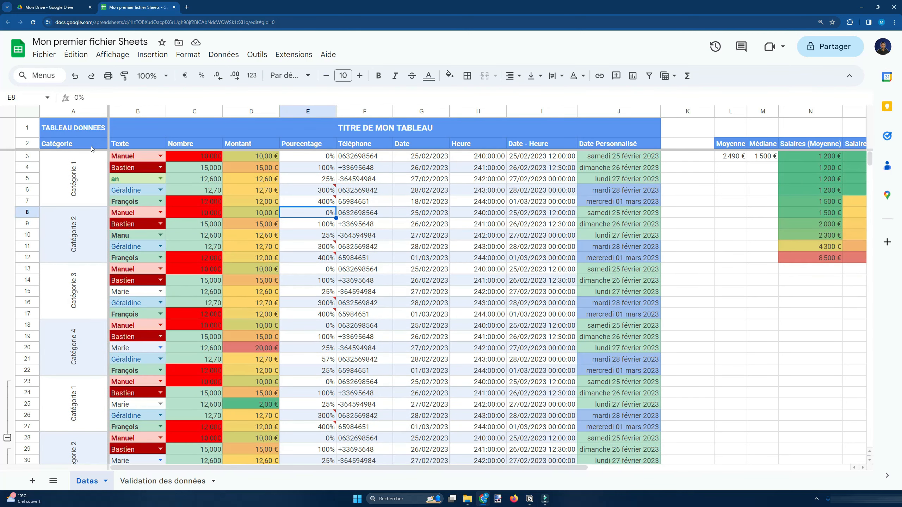
{"action": "left_click_drag", "start_coordinate": [92, 146], "coordinate": [624, 137]}
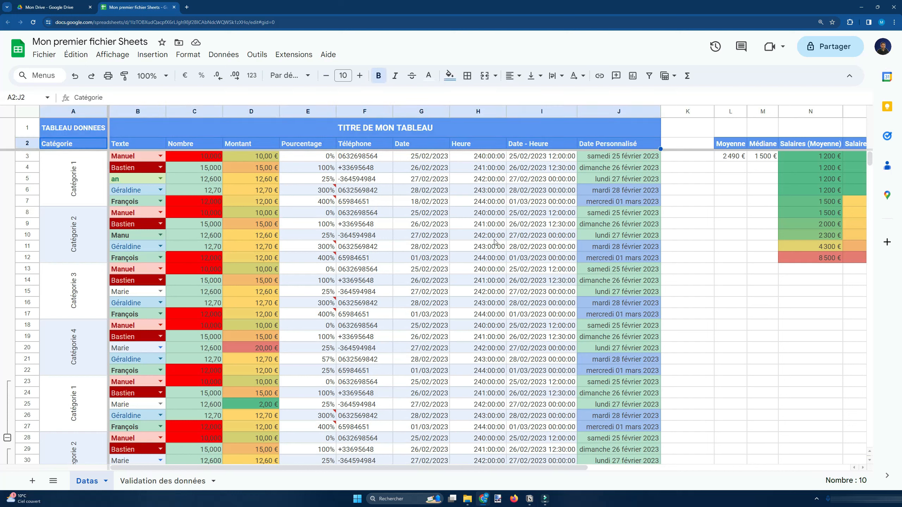
{"action": "left_click", "coordinate": [478, 236]}
{"action": "left_click", "coordinate": [371, 260]}
{"action": "left_click", "coordinate": [422, 227]}
{"action": "left_click", "coordinate": [416, 250]}
{"action": "left_click", "coordinate": [413, 225]}
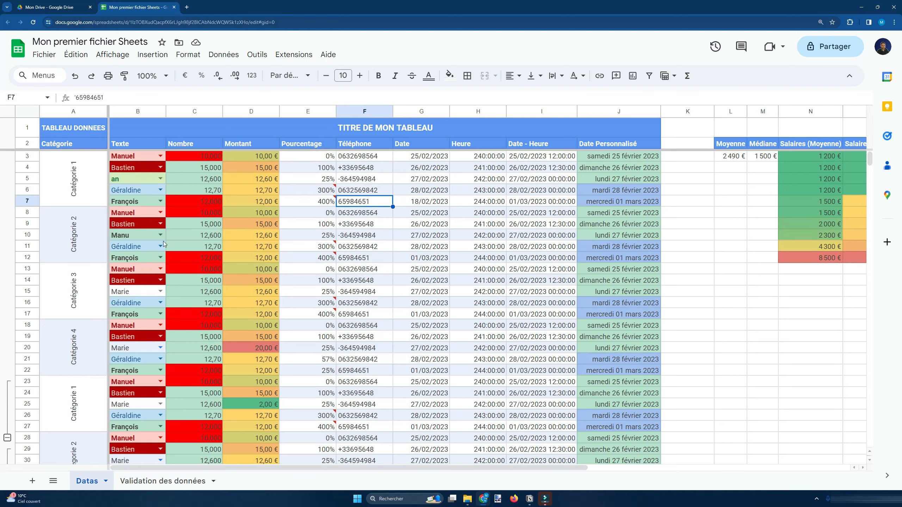
{"action": "scroll", "coordinate": [210, 294], "scroll_direction": "down", "scroll_amount": 5}
{"action": "scroll", "coordinate": [189, 305], "scroll_direction": "up", "scroll_amount": 1}
{"action": "scroll", "coordinate": [189, 305], "scroll_direction": "up", "scroll_amount": 5}
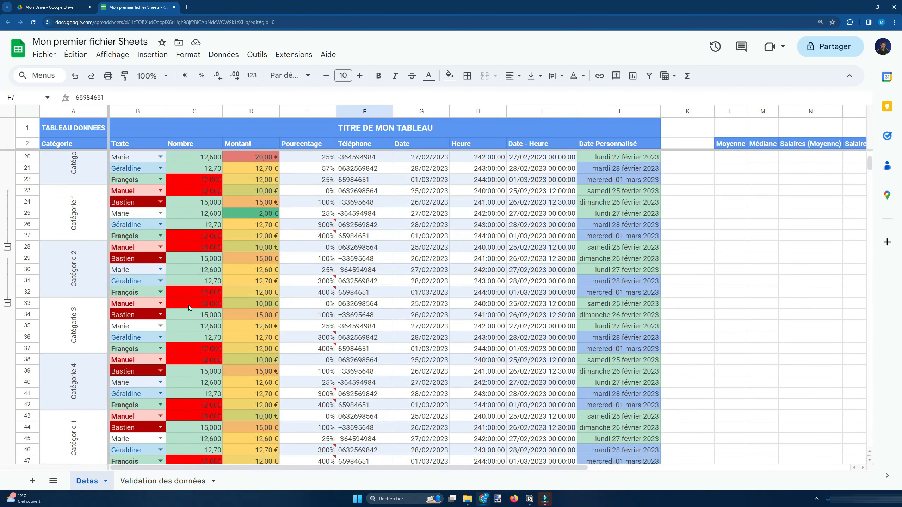
{"action": "left_click", "coordinate": [323, 238]}
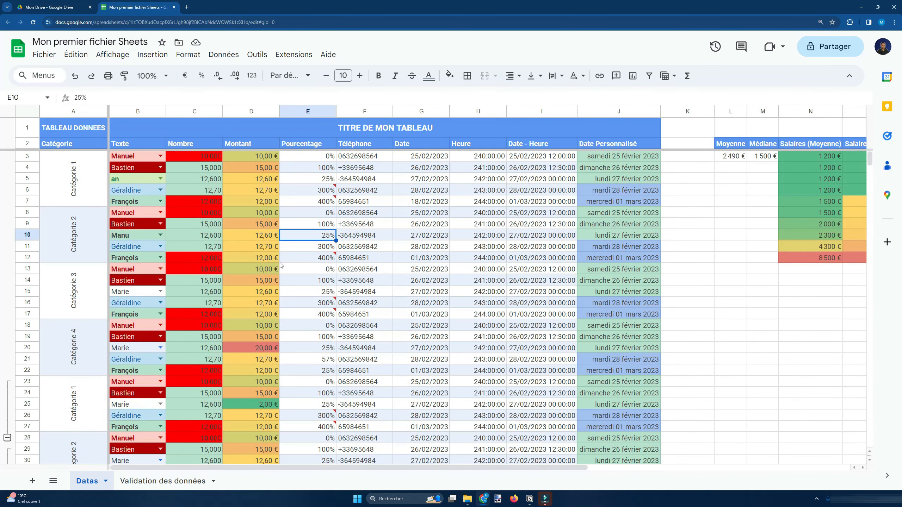
Unmerge the category cells A3:A62 and remove their text rotation.
{"action": "left_click_drag", "start_coordinate": [71, 180], "coordinate": [82, 380]}
{"action": "scroll", "coordinate": [88, 367], "scroll_direction": "up", "scroll_amount": 3}
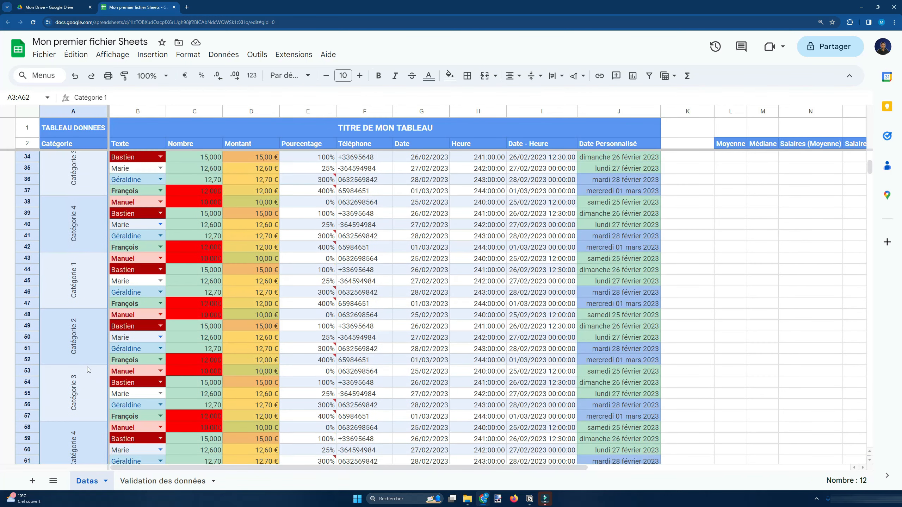
{"action": "scroll", "coordinate": [88, 366], "scroll_direction": "up", "scroll_amount": 9}
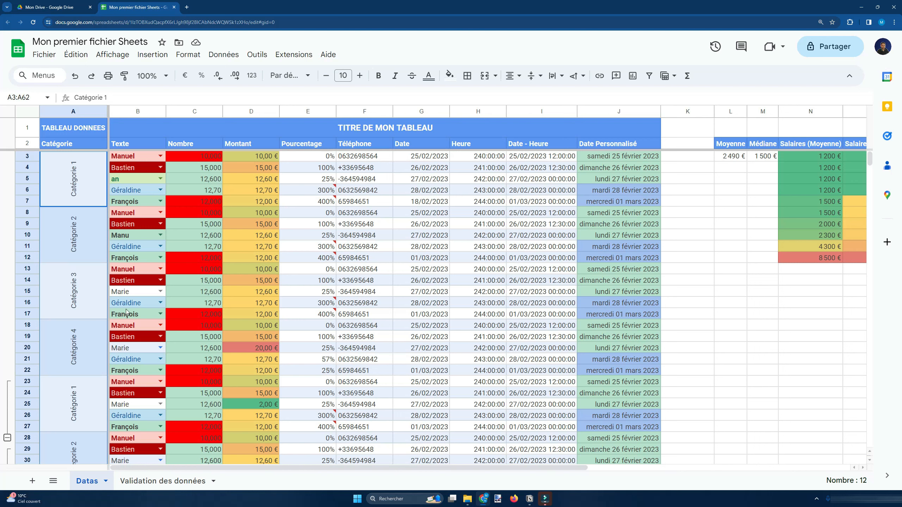
{"action": "scroll", "coordinate": [97, 265], "scroll_direction": "down", "scroll_amount": 2}
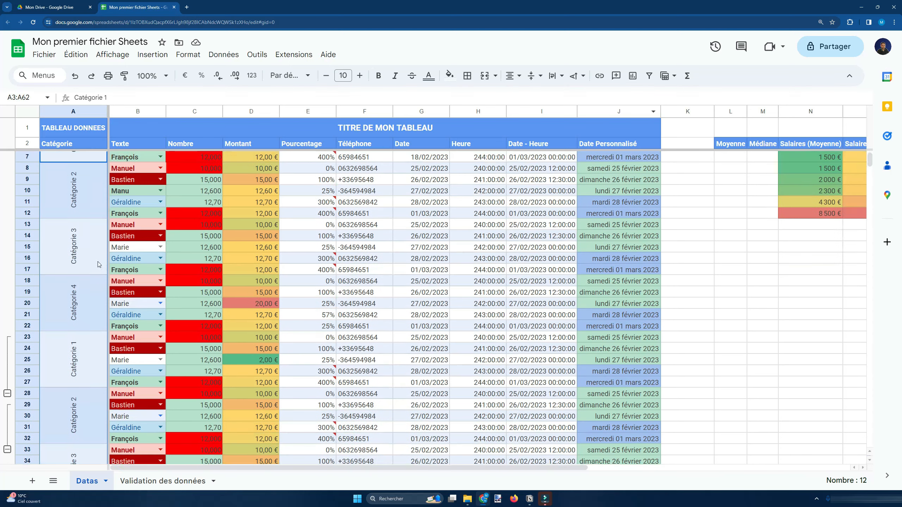
{"action": "scroll", "coordinate": [88, 282], "scroll_direction": "up", "scroll_amount": 2}
{"action": "scroll", "coordinate": [88, 282], "scroll_direction": "down", "scroll_amount": 5}
{"action": "scroll", "coordinate": [333, 289], "scroll_direction": "up", "scroll_amount": 5}
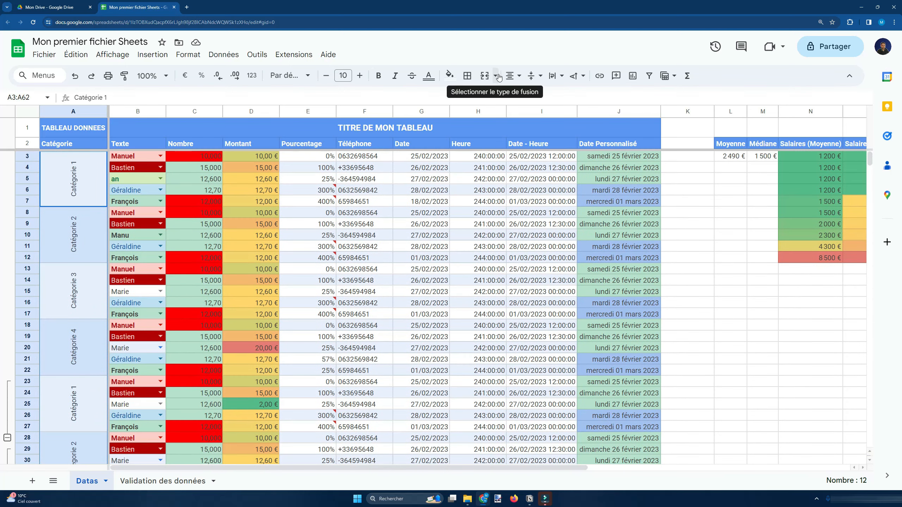
{"action": "left_click", "coordinate": [496, 76]}
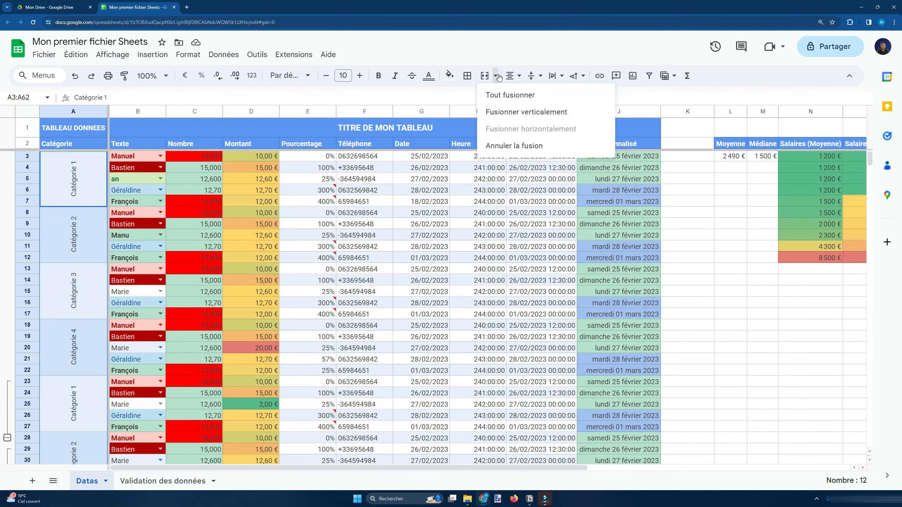
{"action": "left_click", "coordinate": [512, 146]}
{"action": "left_click", "coordinate": [577, 76]}
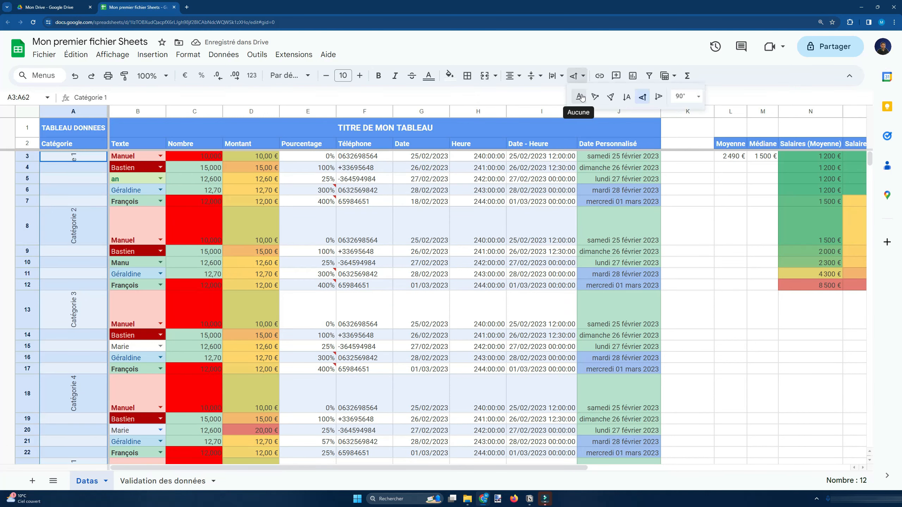
{"action": "left_click", "coordinate": [580, 96]}
Replace the category in A3 with the number 1 and fill it down to A7.
{"action": "left_click", "coordinate": [85, 160]}
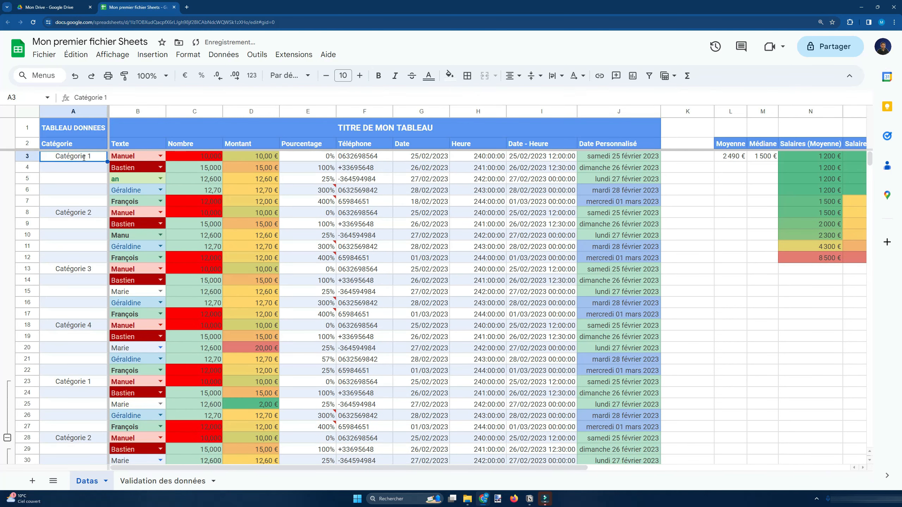
{"action": "type", "text": "1"}
{"action": "left_click_drag", "start_coordinate": [107, 162], "coordinate": [97, 203]}
{"action": "left_click", "coordinate": [83, 173]}
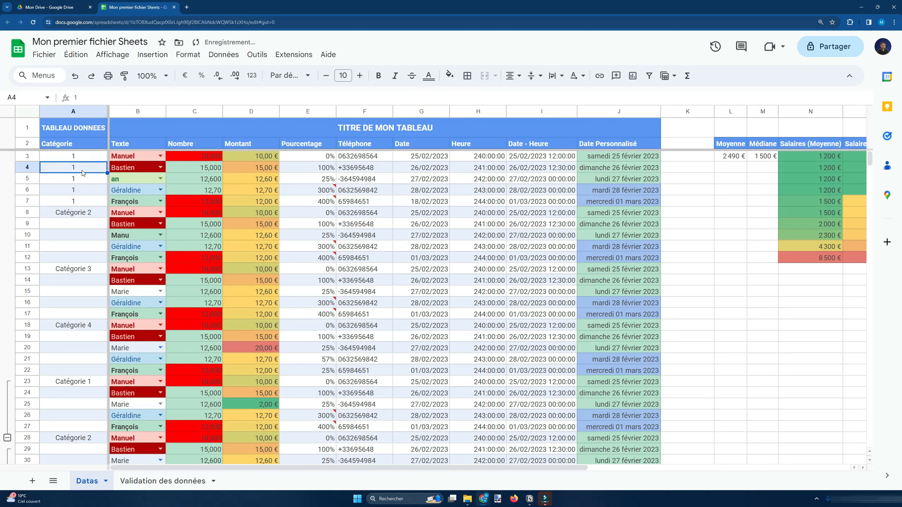
{"action": "left_click", "coordinate": [82, 158]}
{"action": "left_click", "coordinate": [81, 171]}
{"action": "left_click", "coordinate": [81, 181]}
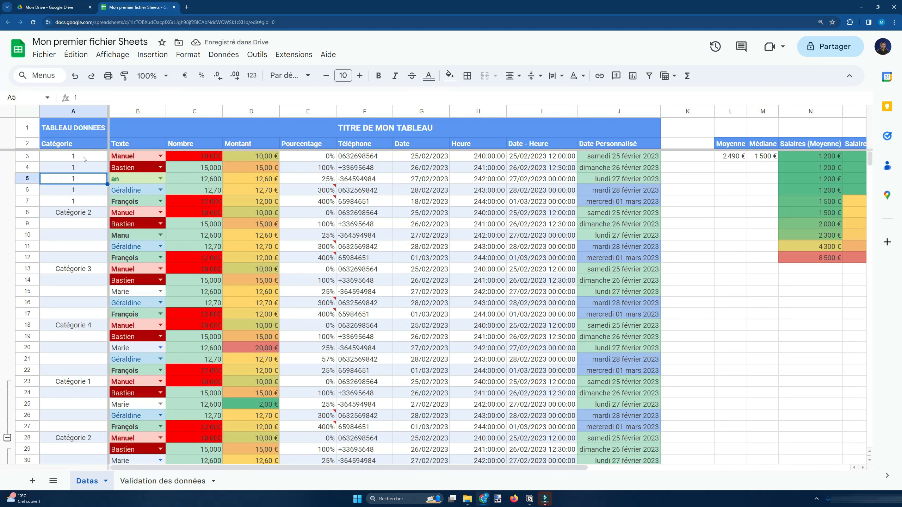
Extend the category number 1 down into cell A8.
{"action": "left_click", "coordinate": [84, 158]}
{"action": "left_click_drag", "start_coordinate": [82, 177], "coordinate": [101, 213]}
{"action": "left_click", "coordinate": [82, 191]}
{"action": "left_click", "coordinate": [80, 170]}
{"action": "left_click", "coordinate": [87, 211]}
{"action": "left_click", "coordinate": [89, 203]}
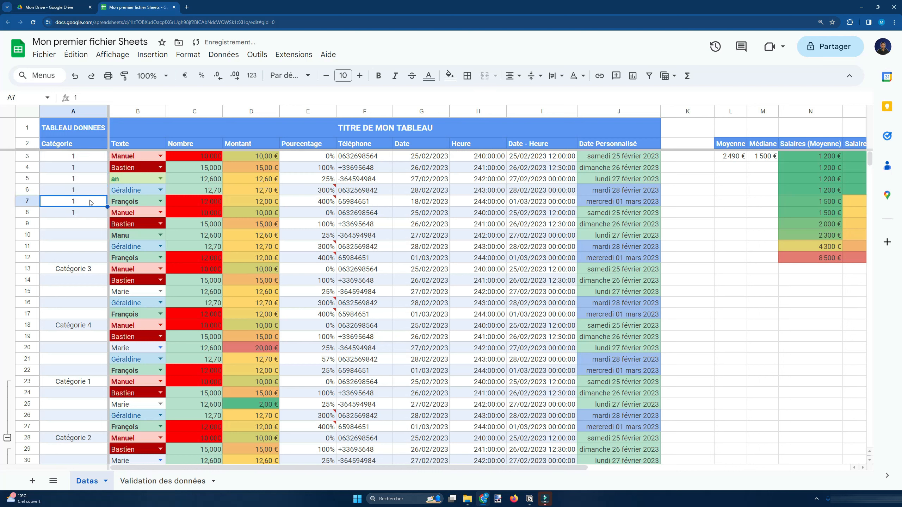
Fill the second category block, A8:A12, with the number 2.
{"action": "left_click", "coordinate": [109, 206]}
{"action": "left_click_drag", "start_coordinate": [107, 207], "coordinate": [97, 257]}
{"action": "left_click", "coordinate": [106, 205]}
{"action": "left_click", "coordinate": [97, 215]}
Replace the category text in A13 with the number 3.
{"action": "scroll", "coordinate": [93, 245], "scroll_direction": "down", "scroll_amount": 1}
{"action": "double_click", "coordinate": [84, 226]}
{"action": "key", "text": "BackSpace"}
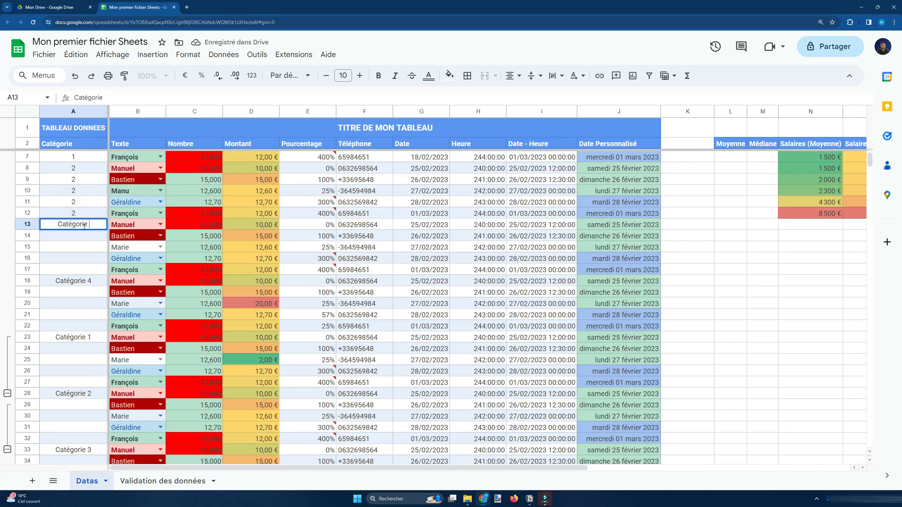
{"action": "key", "text": "BackSpace"}
{"action": "key", "text": "Escape"}
{"action": "type", "text": "3"}
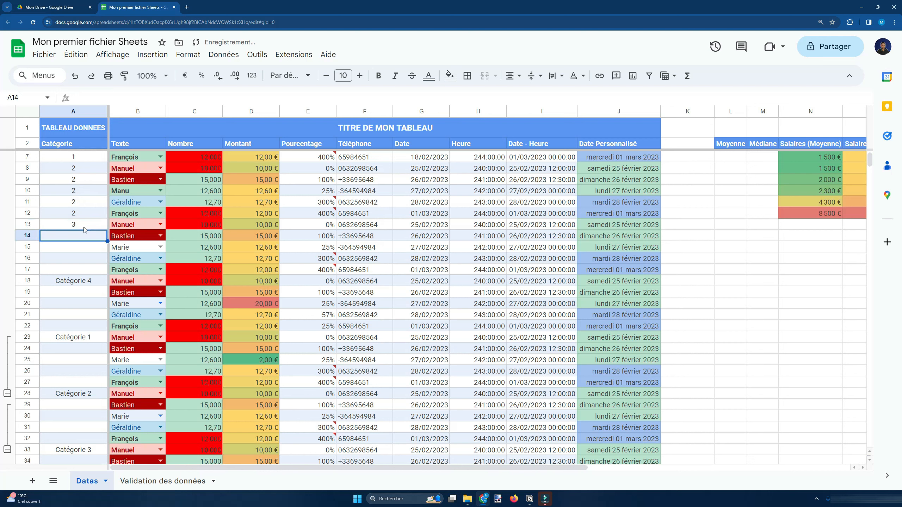
Copy the number 3 from A13 into the empty cells A14:A17.
{"action": "left_click", "coordinate": [85, 229]}
{"action": "key", "text": "ctrl+c"}
{"action": "key", "text": "Down"}
{"action": "key", "text": "ctrl+shift+Down"}
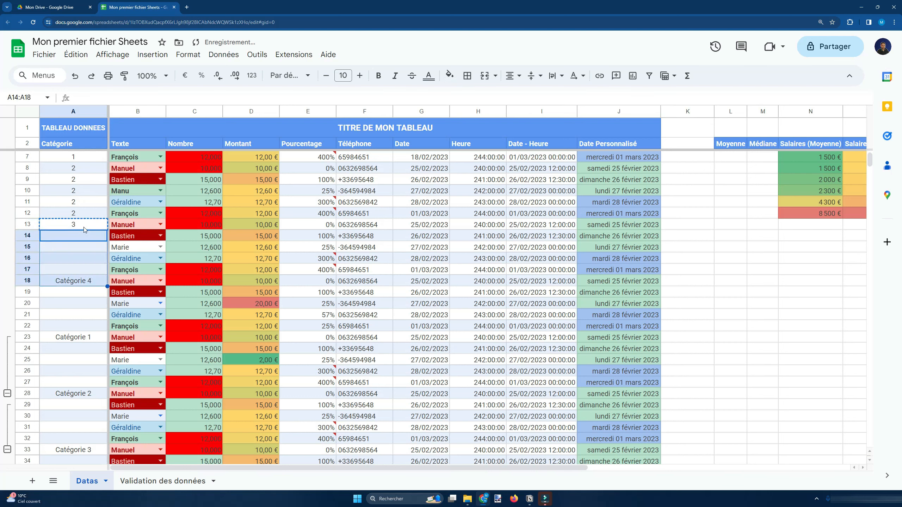
{"action": "key", "text": "shift+Up"}
{"action": "key", "text": "ctrl+v"}
{"action": "key", "text": "ctrl+Down"}
Extend the category numbering from A17 down to A26 as an increasing series from 3 to 12.
{"action": "left_click", "coordinate": [96, 271]}
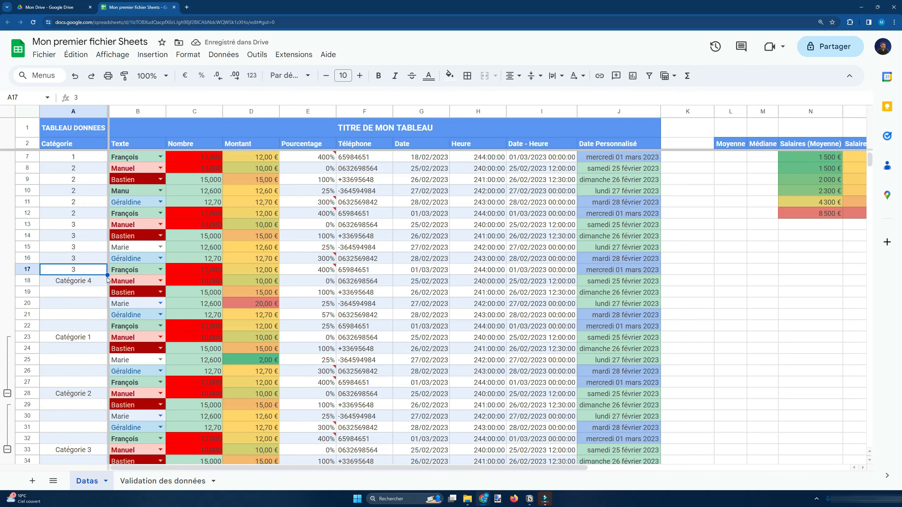
{"action": "left_click_drag", "start_coordinate": [106, 274], "coordinate": [109, 353]}
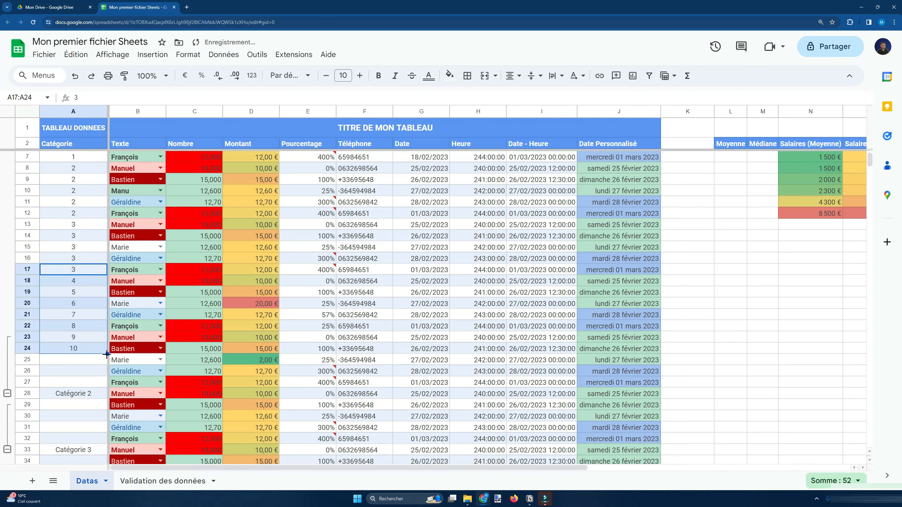
{"action": "left_click", "coordinate": [85, 349]}
{"action": "scroll", "coordinate": [86, 331], "scroll_direction": "down", "scroll_amount": 1}
{"action": "left_click_drag", "start_coordinate": [107, 297], "coordinate": [100, 316]}
Copy the number 12 from A26 into the last category block, A58:A62.
{"action": "left_click", "coordinate": [80, 315]}
{"action": "key", "text": "ctrl+c"}
{"action": "scroll", "coordinate": [74, 331], "scroll_direction": "down", "scroll_amount": 3}
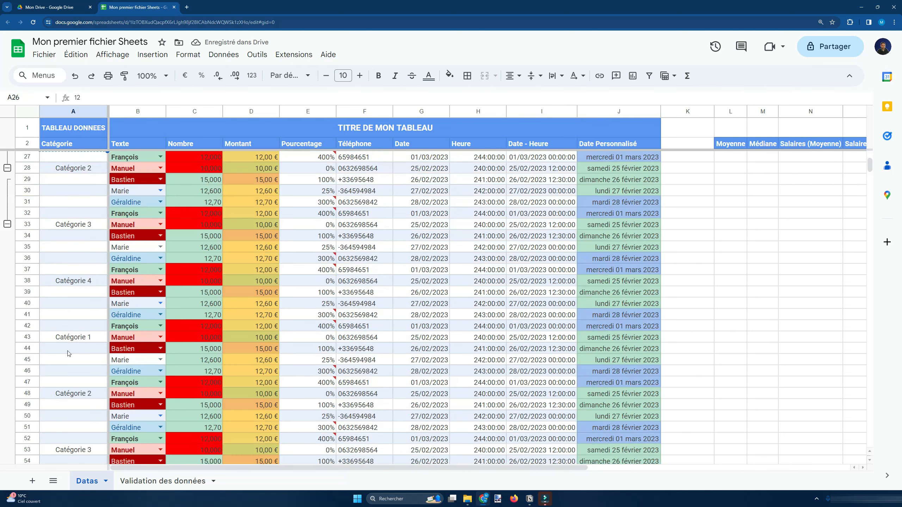
{"action": "scroll", "coordinate": [69, 353], "scroll_direction": "down", "scroll_amount": 3}
{"action": "left_click_drag", "start_coordinate": [80, 393], "coordinate": [81, 436]}
{"action": "key", "text": "ctrl+v"}
Copy the number 11 from A25 into the category block A53:A57.
{"action": "scroll", "coordinate": [81, 416], "scroll_direction": "up", "scroll_amount": 5}
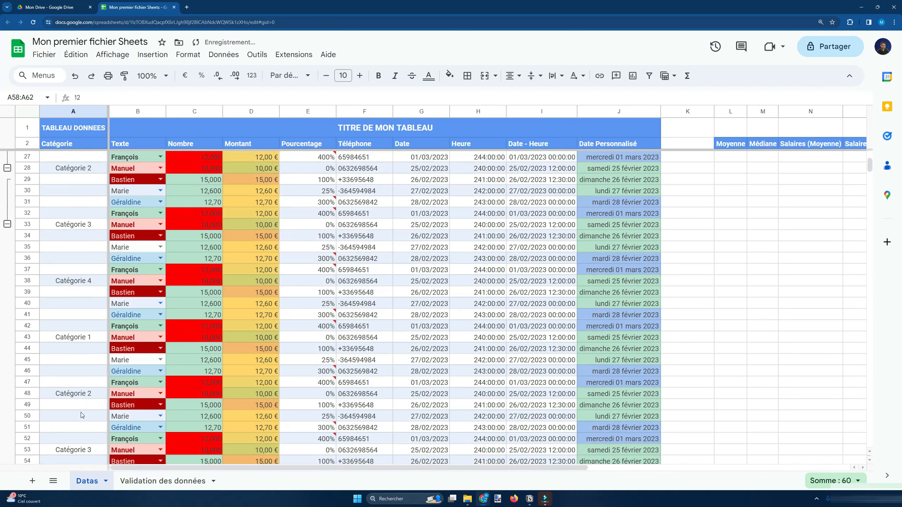
{"action": "left_click", "coordinate": [87, 204]}
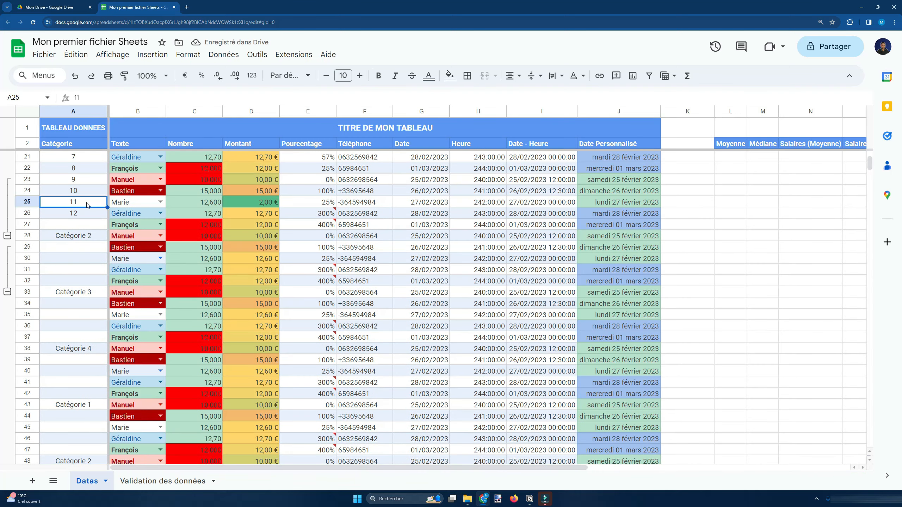
{"action": "key", "text": "ctrl+c"}
{"action": "right_click", "coordinate": [79, 205]}
{"action": "key", "text": "Escape"}
{"action": "scroll", "coordinate": [63, 209], "scroll_direction": "down", "scroll_amount": 7}
{"action": "left_click_drag", "start_coordinate": [73, 293], "coordinate": [82, 338]}
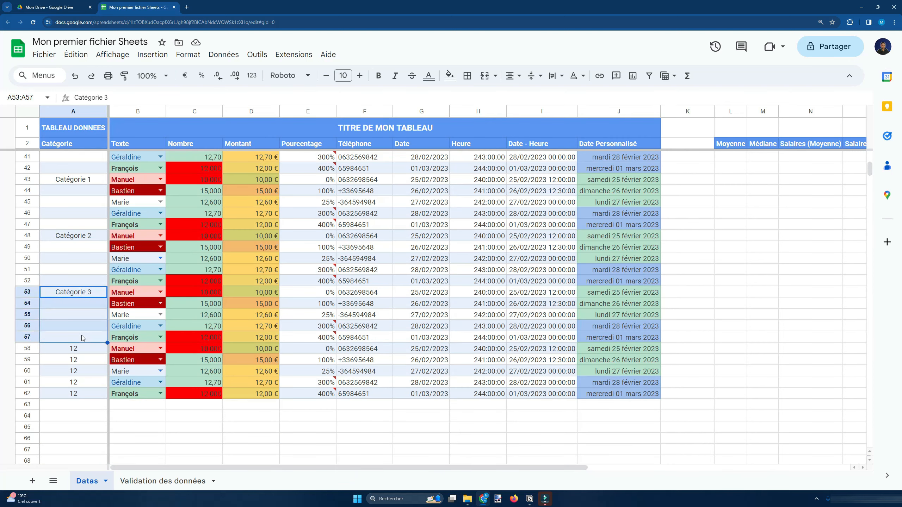
{"action": "key", "text": "ctrl+v"}
Copy the number 10 from A24 into the category block A48:A52.
{"action": "scroll", "coordinate": [77, 341], "scroll_direction": "up", "scroll_amount": 8}
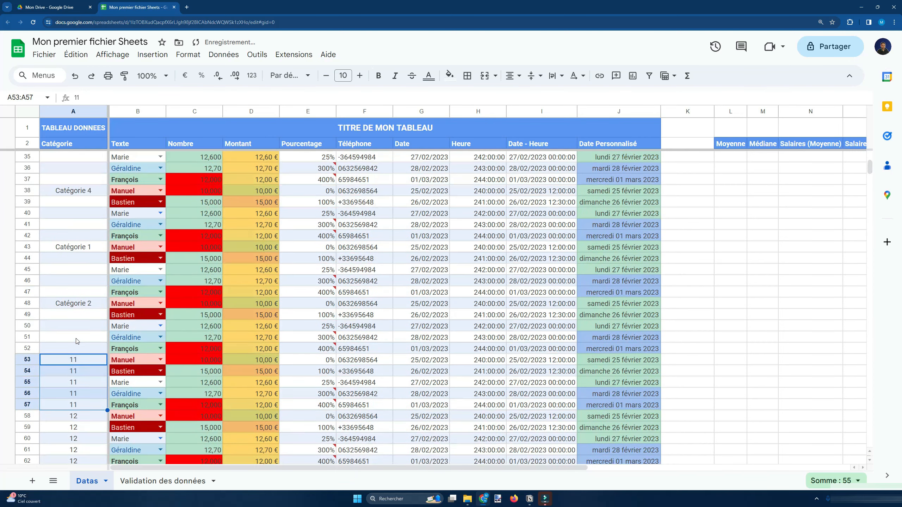
{"action": "left_click", "coordinate": [84, 226]}
{"action": "key", "text": "ctrl+c"}
{"action": "scroll", "coordinate": [84, 262], "scroll_direction": "down", "scroll_amount": 4}
{"action": "scroll", "coordinate": [86, 267], "scroll_direction": "down", "scroll_amount": 3}
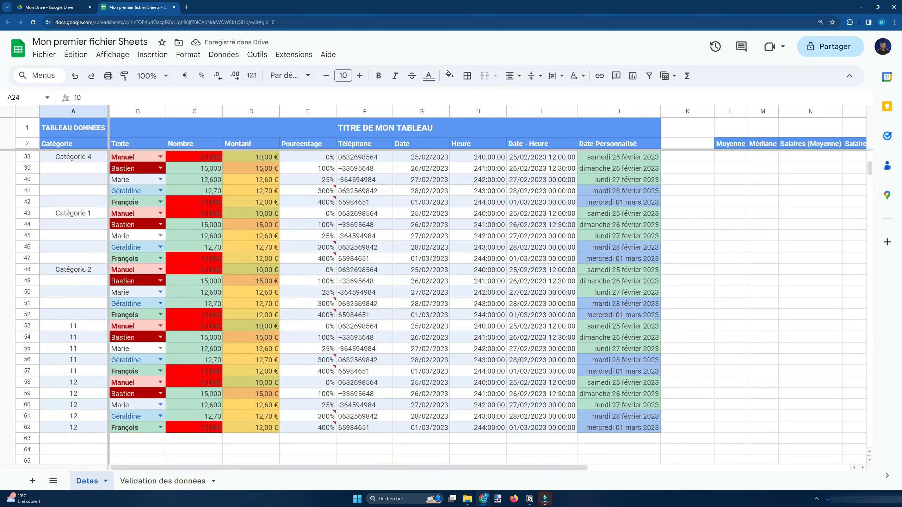
{"action": "left_click_drag", "start_coordinate": [84, 270], "coordinate": [83, 316]}
{"action": "key", "text": "ctrl+v"}
Copy the number 9 from A23 into the category block A43:A47.
{"action": "scroll", "coordinate": [83, 312], "scroll_direction": "up", "scroll_amount": 5}
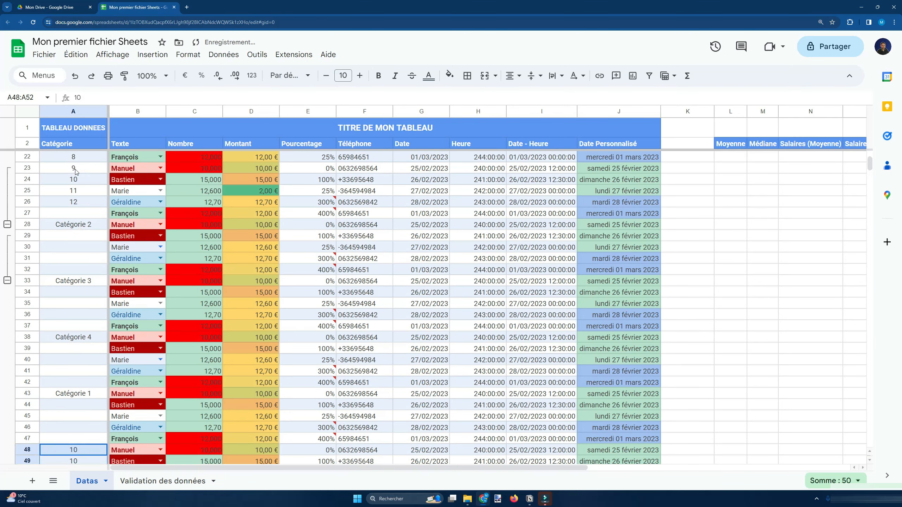
{"action": "left_click", "coordinate": [76, 170]}
{"action": "key", "text": "ctrl+c"}
{"action": "left_click_drag", "start_coordinate": [94, 394], "coordinate": [94, 438]}
{"action": "key", "text": "ctrl+v"}
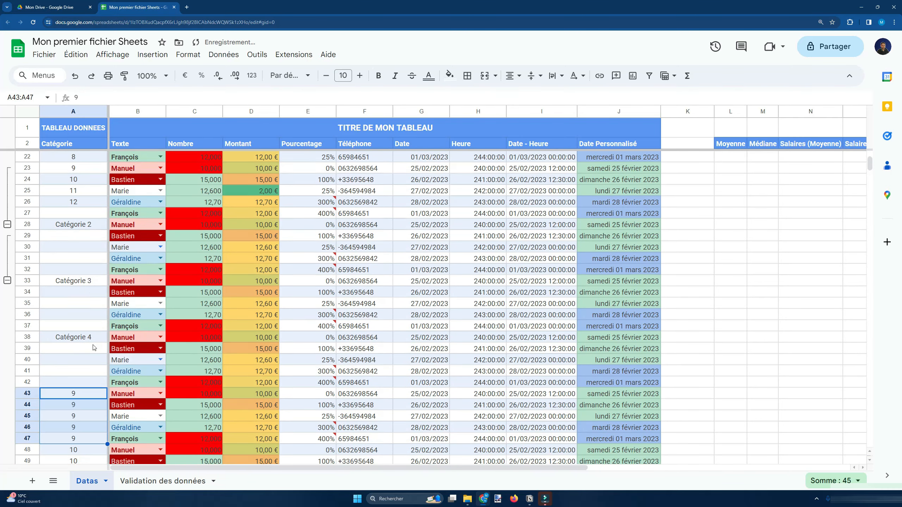
Copy the number 8 from A22 into the category block A38:A42.
{"action": "left_click", "coordinate": [81, 160]}
{"action": "key", "text": "ctrl+c"}
{"action": "left_click_drag", "start_coordinate": [81, 337], "coordinate": [86, 385]}
{"action": "key", "text": "ctrl+v"}
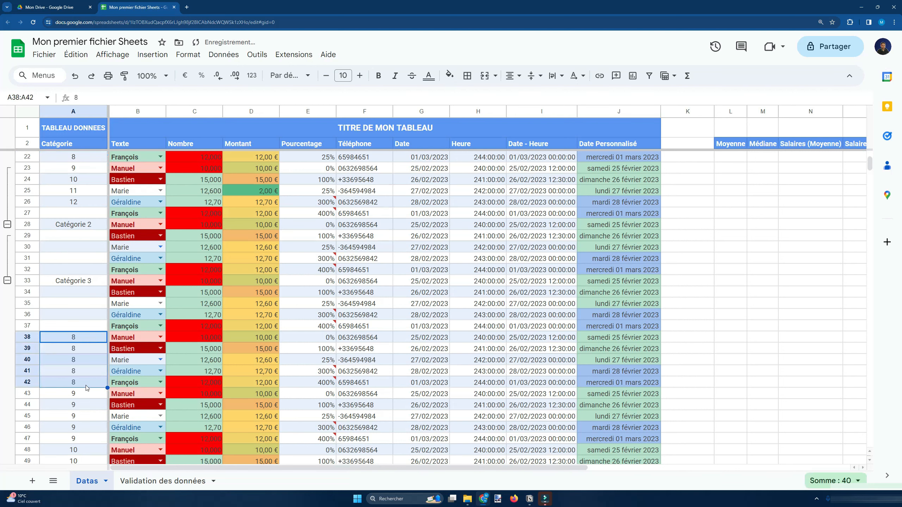
Copy the number 7 from A21 into the category block A33:A37.
{"action": "scroll", "coordinate": [86, 388], "scroll_direction": "up", "scroll_amount": 2}
{"action": "left_click", "coordinate": [83, 213]}
{"action": "key", "text": "ctrl+c"}
{"action": "left_click_drag", "start_coordinate": [87, 349], "coordinate": [92, 393]}
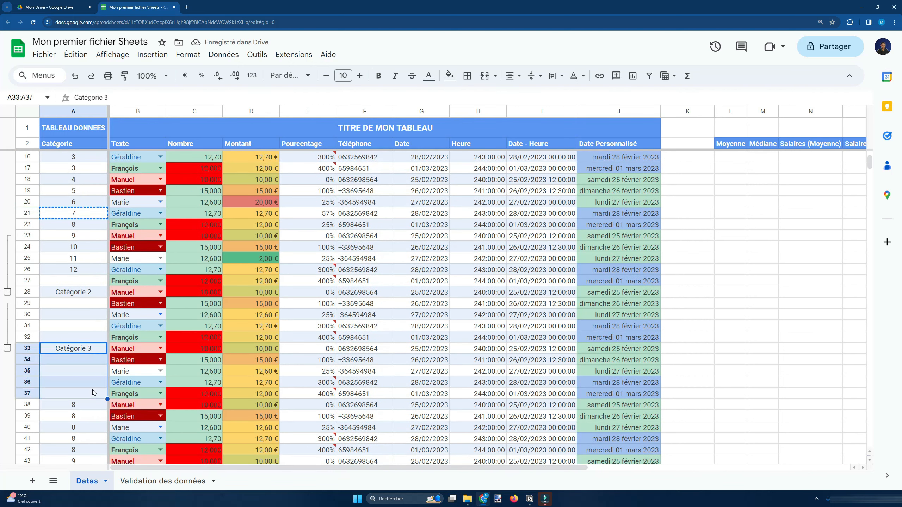
{"action": "key", "text": "ctrl+v"}
Copy the number 6 from A20 into the category block A28:A32.
{"action": "scroll", "coordinate": [89, 247], "scroll_direction": "up", "scroll_amount": 1}
{"action": "left_click", "coordinate": [89, 239]}
{"action": "key", "text": "ctrl+c"}
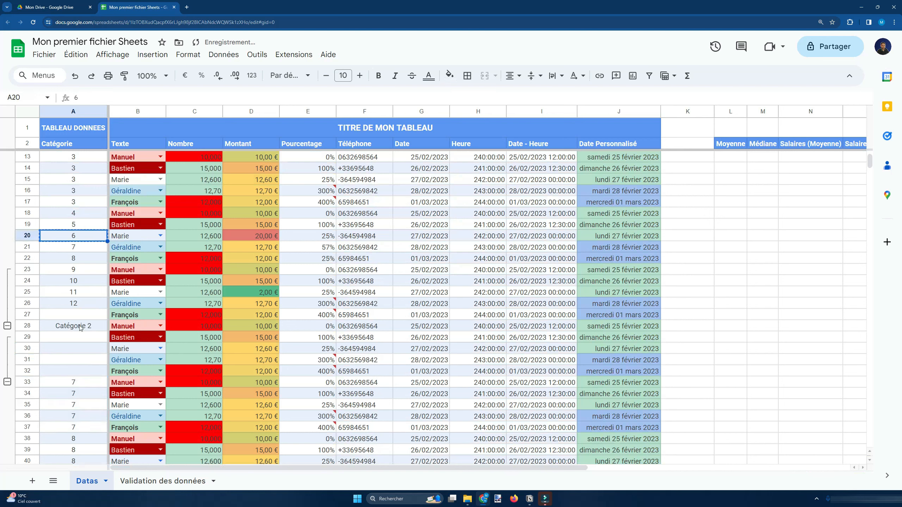
{"action": "left_click_drag", "start_coordinate": [83, 326], "coordinate": [83, 370]}
{"action": "key", "text": "ctrl+v"}
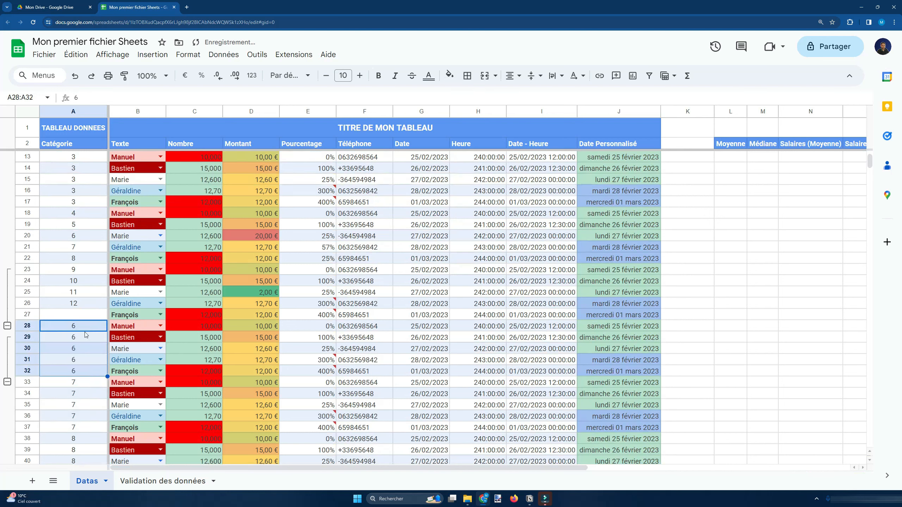
Copy the number 5 from A19 into the category block A23:A27.
{"action": "left_click", "coordinate": [86, 225]}
{"action": "key", "text": "ctrl+c"}
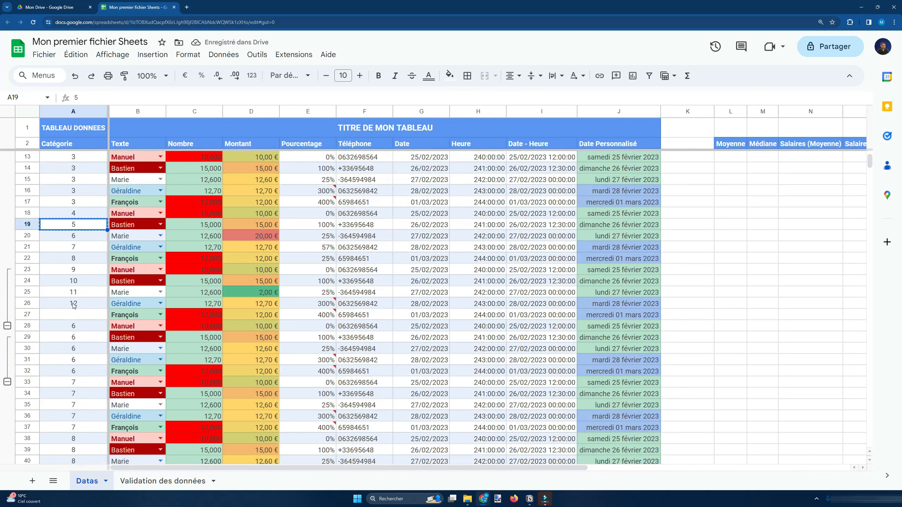
{"action": "left_click_drag", "start_coordinate": [73, 320], "coordinate": [75, 269]}
{"action": "scroll", "coordinate": [80, 313], "scroll_direction": "down", "scroll_amount": 2}
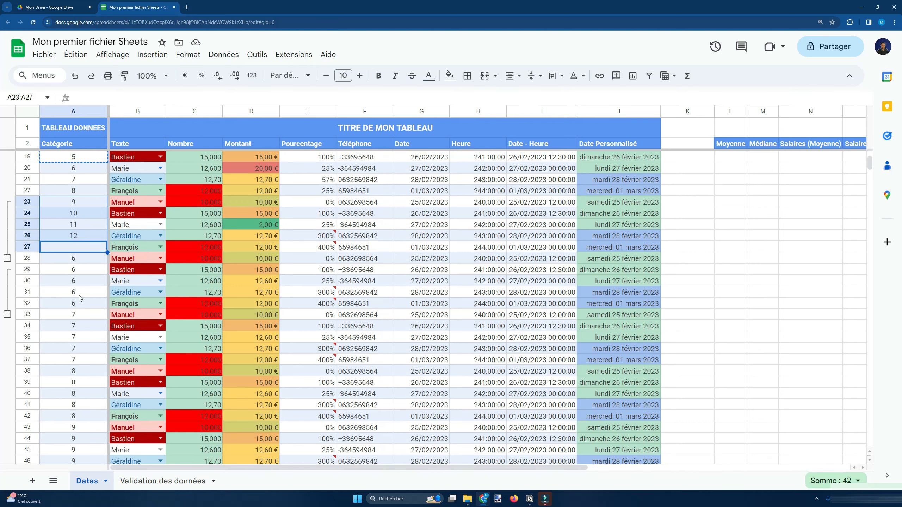
{"action": "scroll", "coordinate": [81, 278], "scroll_direction": "up", "scroll_amount": 2}
{"action": "key", "text": "ctrl+v"}
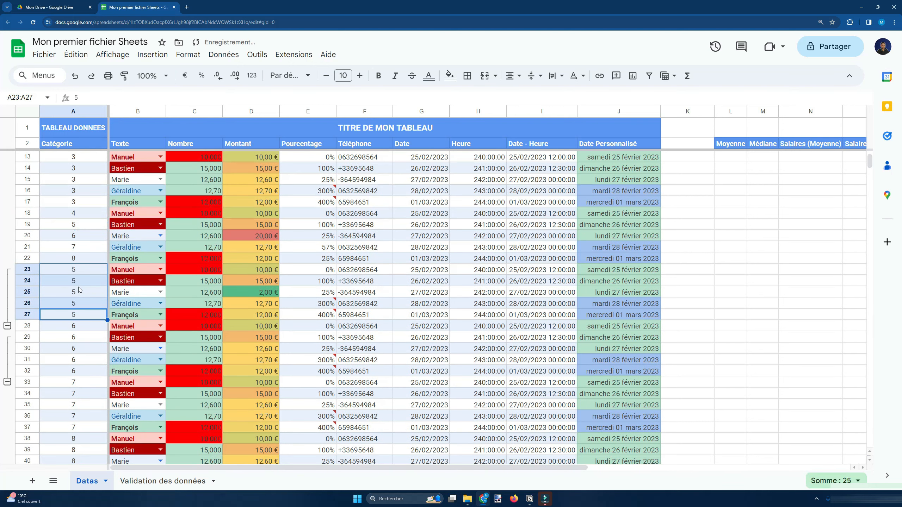
Fill the number 4 from A18 down through A22 in the category column.
{"action": "left_click", "coordinate": [101, 214]}
{"action": "left_click_drag", "start_coordinate": [106, 217], "coordinate": [90, 266]}
{"action": "scroll", "coordinate": [87, 288], "scroll_direction": "up", "scroll_amount": 3}
{"action": "scroll", "coordinate": [81, 167], "scroll_direction": "up", "scroll_amount": 1}
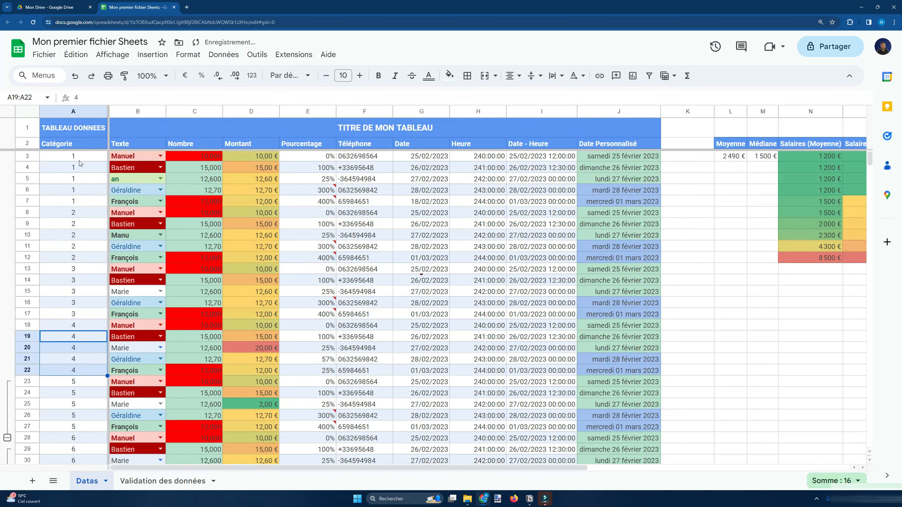
Narrow the Catégorie column A to suit its short numbers.
{"action": "scroll", "coordinate": [59, 274], "scroll_direction": "down", "scroll_amount": 2}
{"action": "scroll", "coordinate": [59, 274], "scroll_direction": "up", "scroll_amount": 2}
{"action": "left_click", "coordinate": [59, 257]}
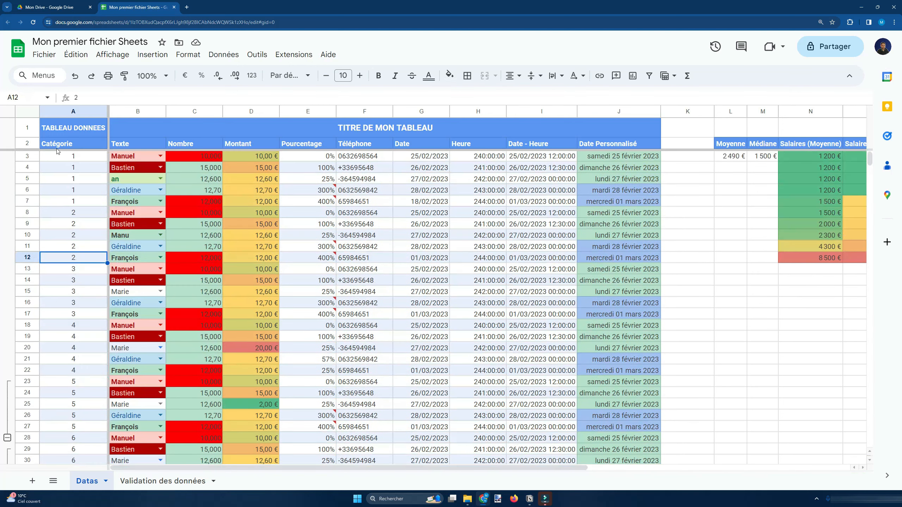
{"action": "left_click_drag", "start_coordinate": [107, 109], "coordinate": [82, 112]}
Replace the entry in B5 of the Texte column with a copy of the name in B10.
{"action": "left_click", "coordinate": [114, 183]}
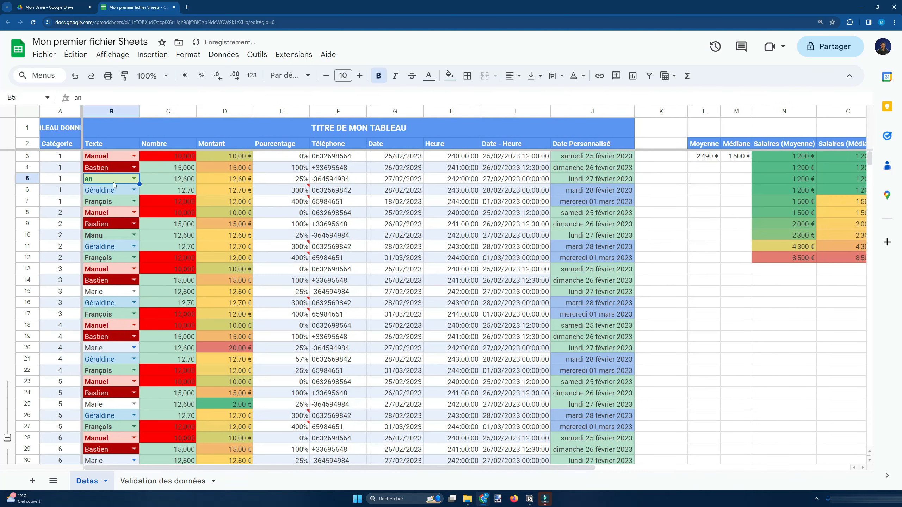
{"action": "left_click", "coordinate": [116, 239]}
{"action": "key", "text": "ctrl+c"}
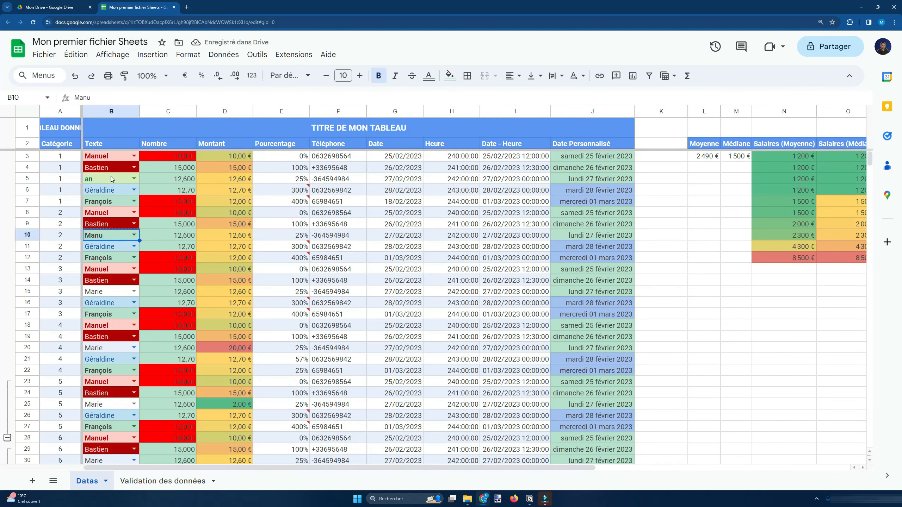
{"action": "left_click", "coordinate": [114, 178]}
{"action": "key", "text": "ctrl+v"}
{"action": "scroll", "coordinate": [113, 315], "scroll_direction": "down", "scroll_amount": 1}
{"action": "scroll", "coordinate": [113, 314], "scroll_direction": "down", "scroll_amount": 3}
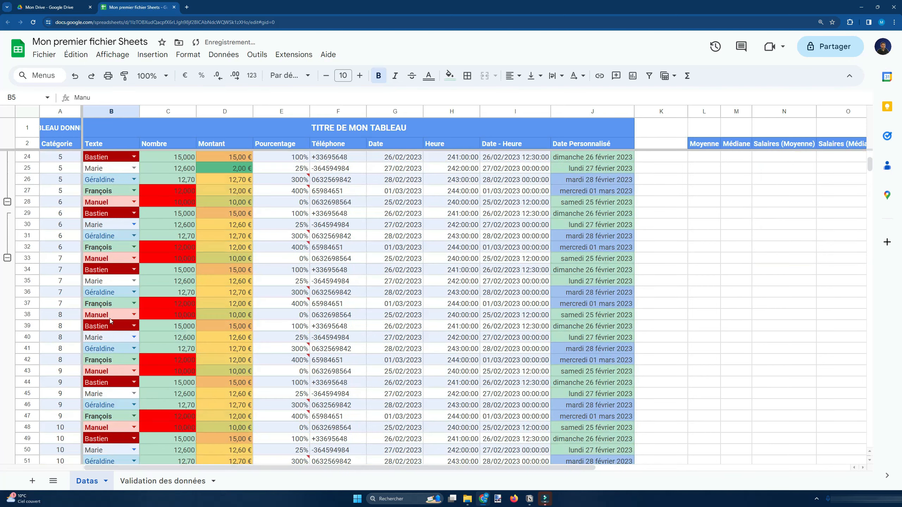
{"action": "scroll", "coordinate": [112, 332], "scroll_direction": "up", "scroll_amount": 3}
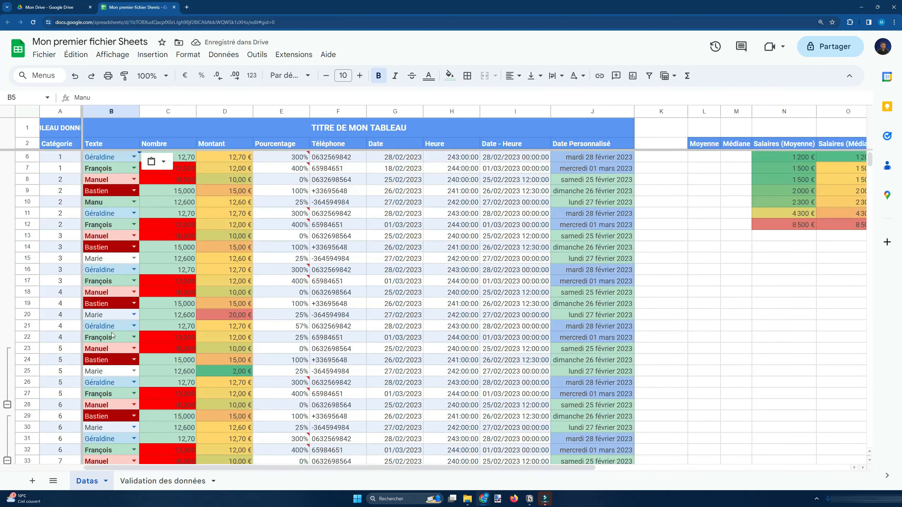
Extend the value 10 in C3 as an increasing series down to C9 in the Nombre column.
{"action": "left_click", "coordinate": [184, 190]}
{"action": "left_click", "coordinate": [172, 157]}
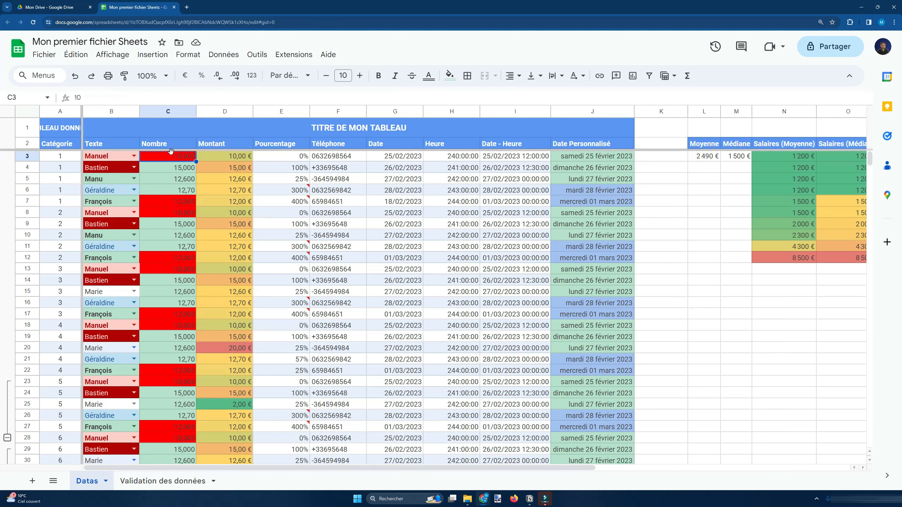
{"action": "left_click_drag", "start_coordinate": [196, 161], "coordinate": [192, 227]}
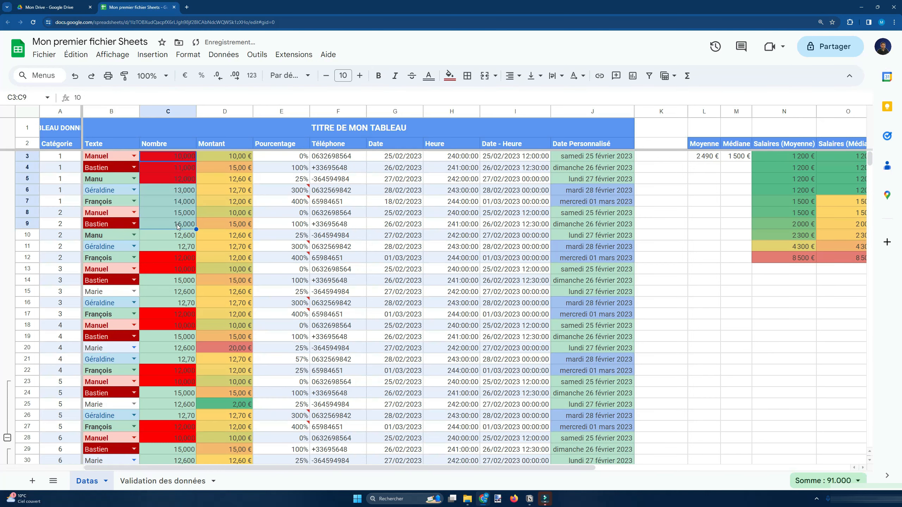
Enter 8 in C11 and extend it as an increasing series down to C16.
{"action": "scroll", "coordinate": [176, 235], "scroll_direction": "down", "scroll_amount": 1}
{"action": "left_click", "coordinate": [178, 236]}
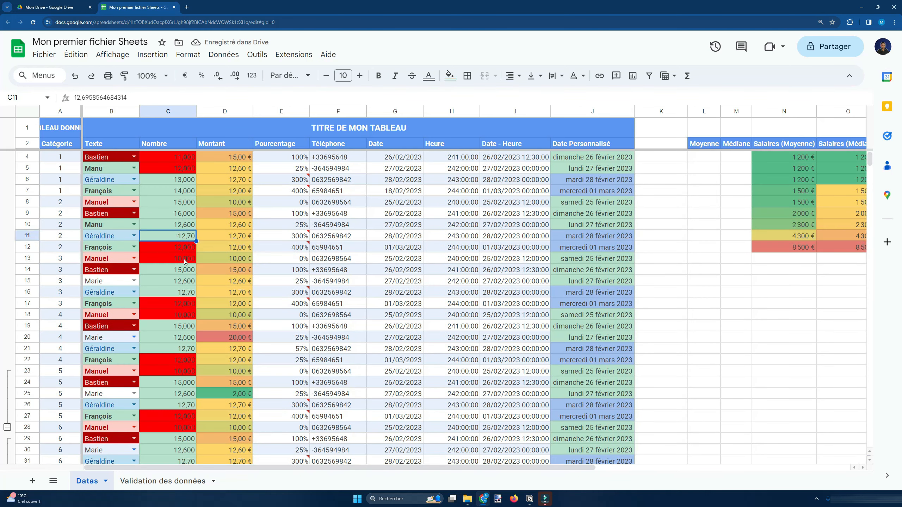
{"action": "type", "text": "8"}
{"action": "key", "text": "Return"}
{"action": "left_click", "coordinate": [194, 240]}
{"action": "left_click_drag", "start_coordinate": [196, 241], "coordinate": [193, 293]}
Enter 1 in C23 and extend it as an increasing series down to C29.
{"action": "scroll", "coordinate": [193, 292], "scroll_direction": "down", "scroll_amount": 3}
{"action": "left_click", "coordinate": [179, 258]}
{"action": "type", "text": "1"}
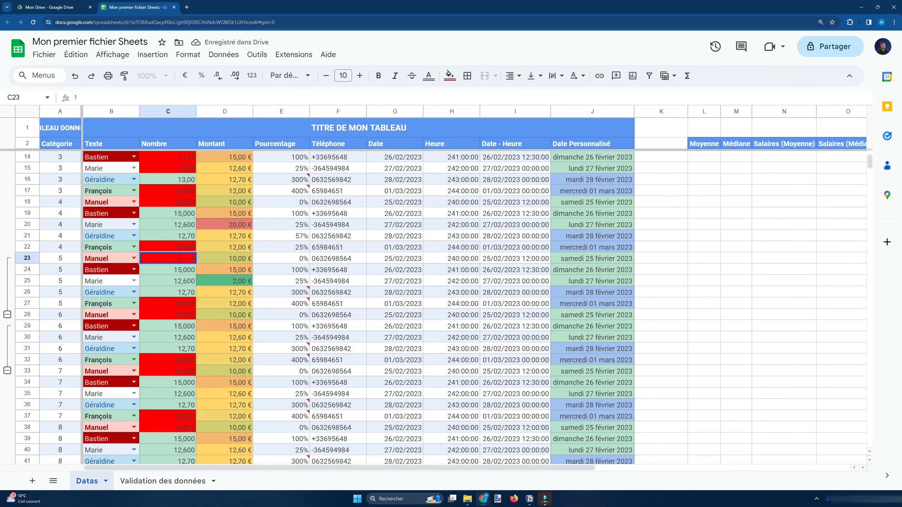
{"action": "key", "text": "Return"}
{"action": "left_click", "coordinate": [180, 259]}
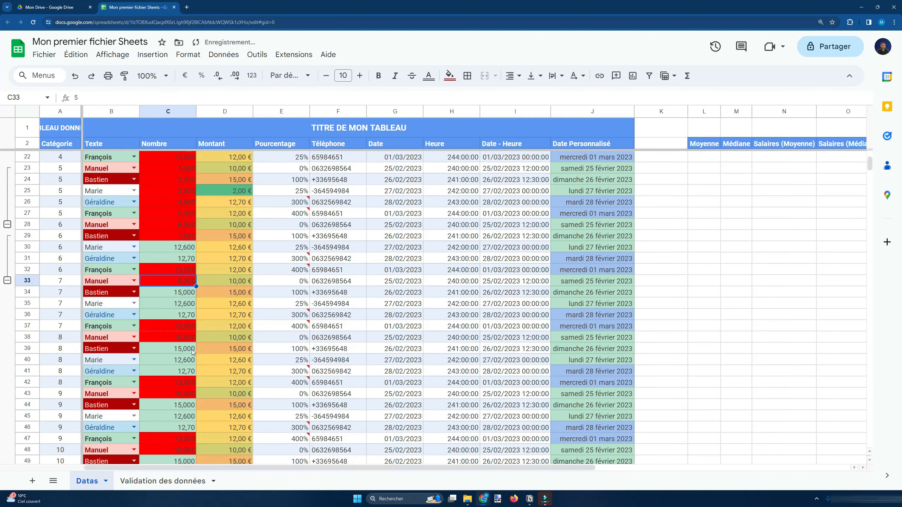
Enter 5 in C33 and extend it as an increasing series down to C39.
{"action": "left_click_drag", "start_coordinate": [193, 351], "coordinate": [193, 351]}
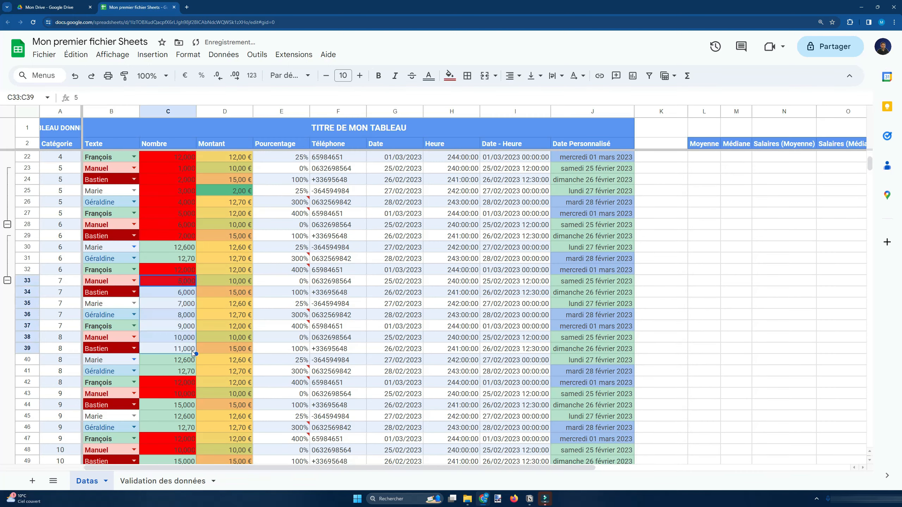
{"action": "scroll", "coordinate": [207, 316], "scroll_direction": "down", "scroll_amount": 7}
{"action": "scroll", "coordinate": [207, 315], "scroll_direction": "up", "scroll_amount": 13}
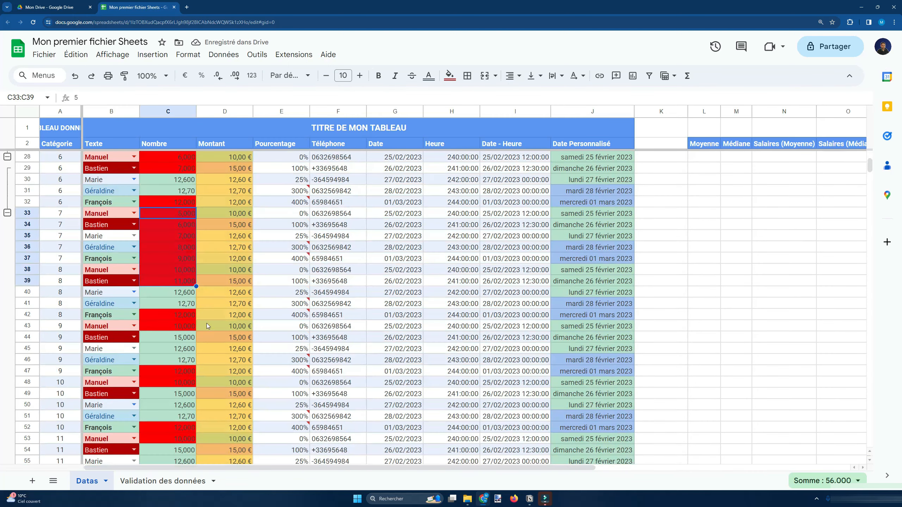
{"action": "left_click", "coordinate": [371, 225]}
{"action": "left_click", "coordinate": [350, 226]}
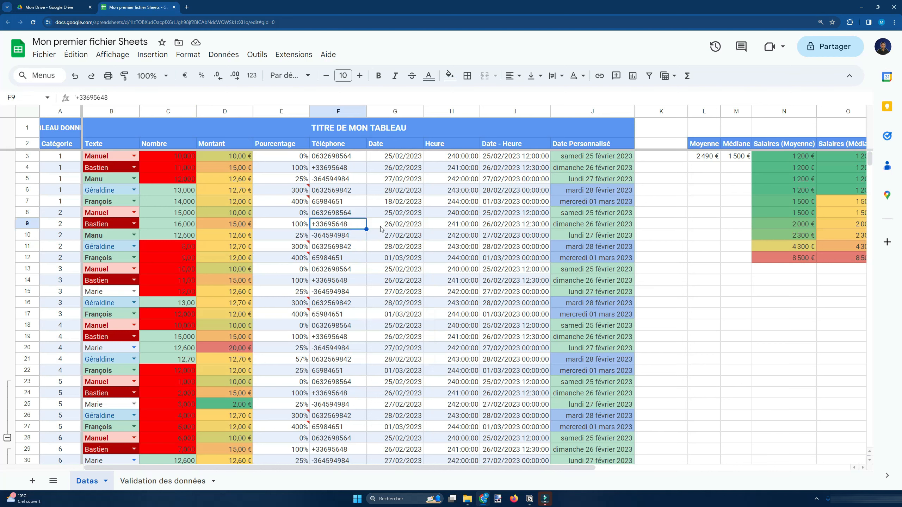
{"action": "left_click", "coordinate": [267, 318]}
{"action": "scroll", "coordinate": [358, 313], "scroll_direction": "down", "scroll_amount": 3}
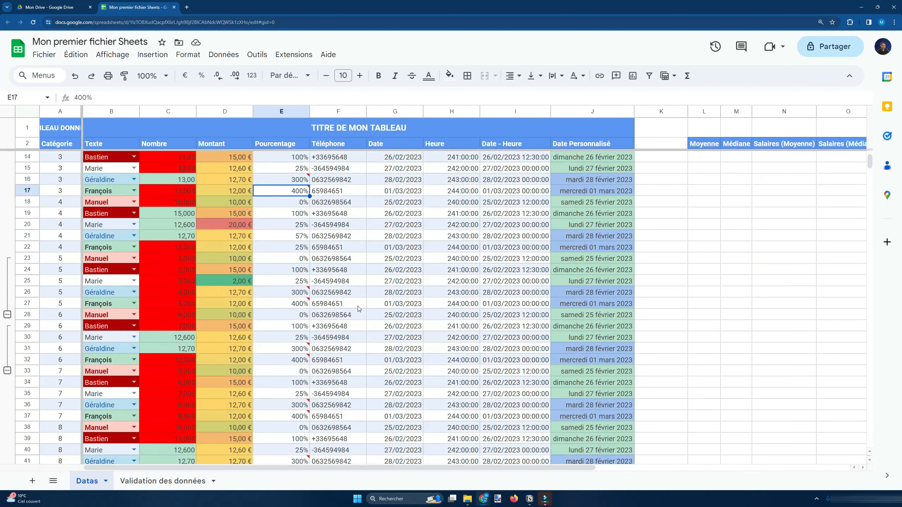
{"action": "scroll", "coordinate": [358, 305], "scroll_direction": "up", "scroll_amount": 1}
Look at the sheet sorting options offered for column F, then close them without sorting.
{"action": "left_click", "coordinate": [358, 236]}
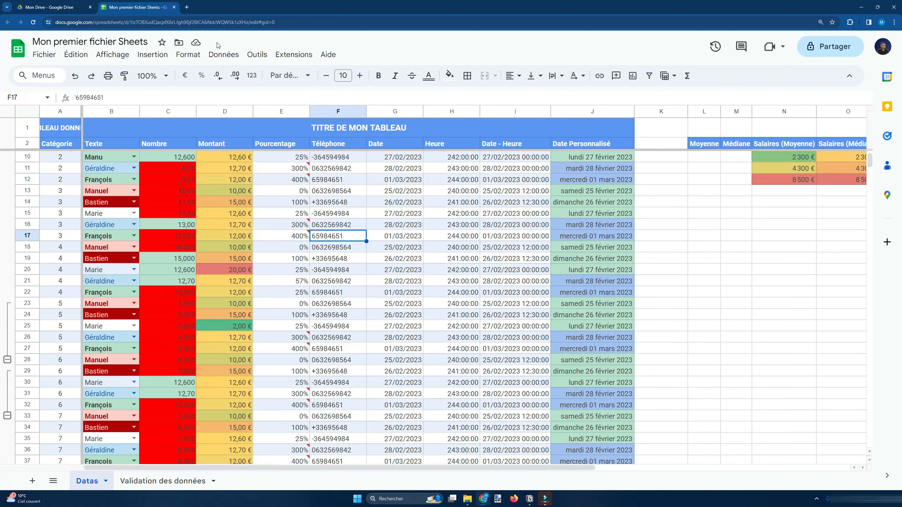
{"action": "left_click", "coordinate": [231, 54]}
{"action": "mouse_move", "coordinate": [235, 72]}
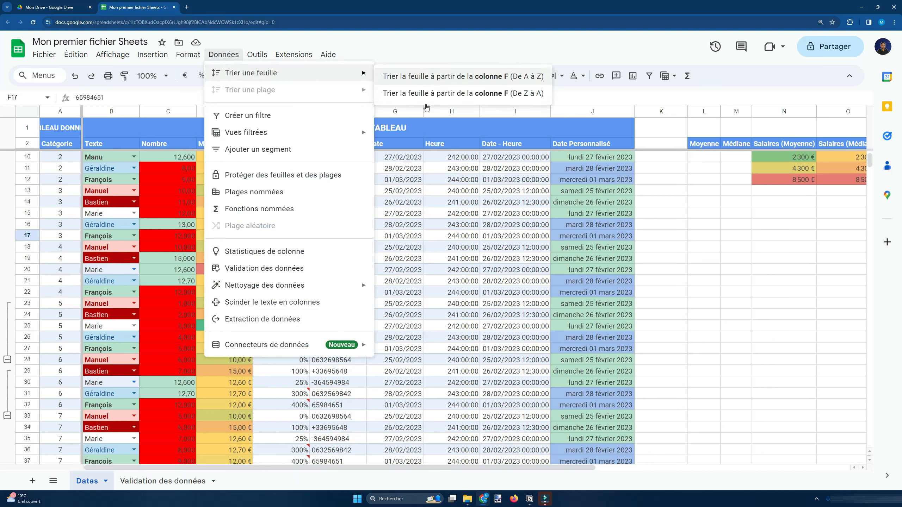
{"action": "left_click", "coordinate": [430, 159]}
{"action": "left_click", "coordinate": [399, 213]}
Sort the whole sheet by column B from A to Z.
{"action": "left_click", "coordinate": [91, 160]}
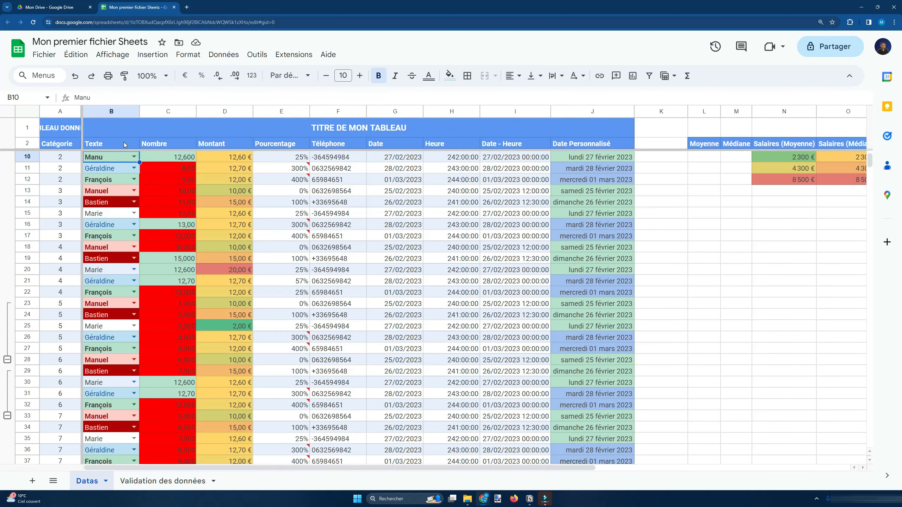
{"action": "left_click", "coordinate": [224, 55]}
{"action": "mouse_move", "coordinate": [229, 73]}
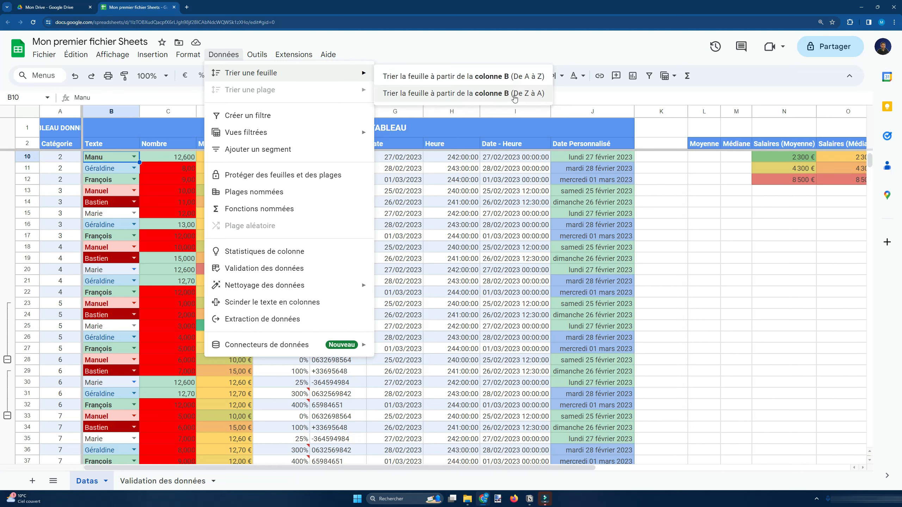
{"action": "left_click", "coordinate": [510, 76]}
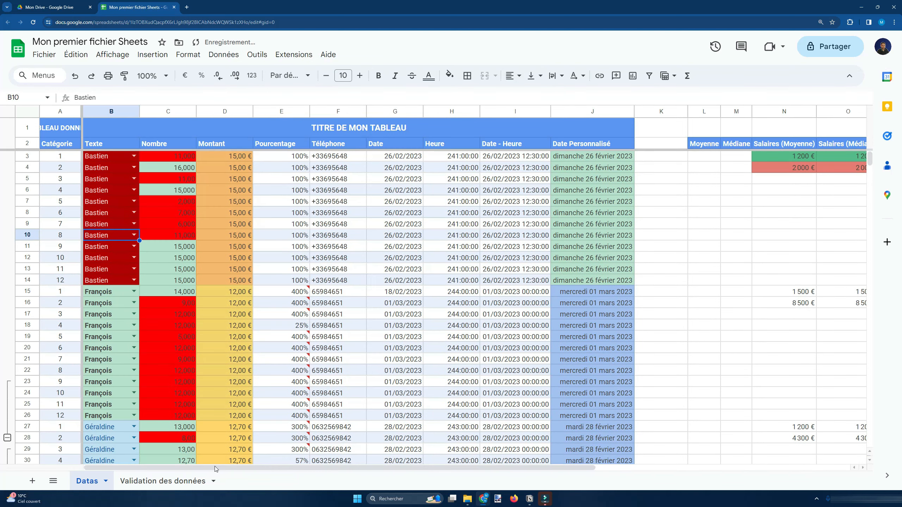
Examine how the sheet sort rearranged the main table and the separate average and median salary columns.
{"action": "left_click_drag", "start_coordinate": [218, 468], "coordinate": [331, 466]}
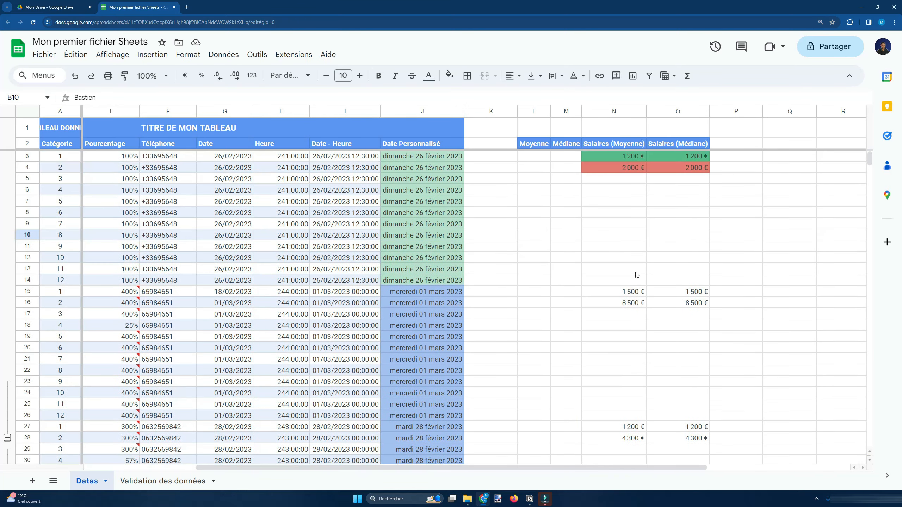
{"action": "scroll", "coordinate": [614, 300], "scroll_direction": "down", "scroll_amount": 3}
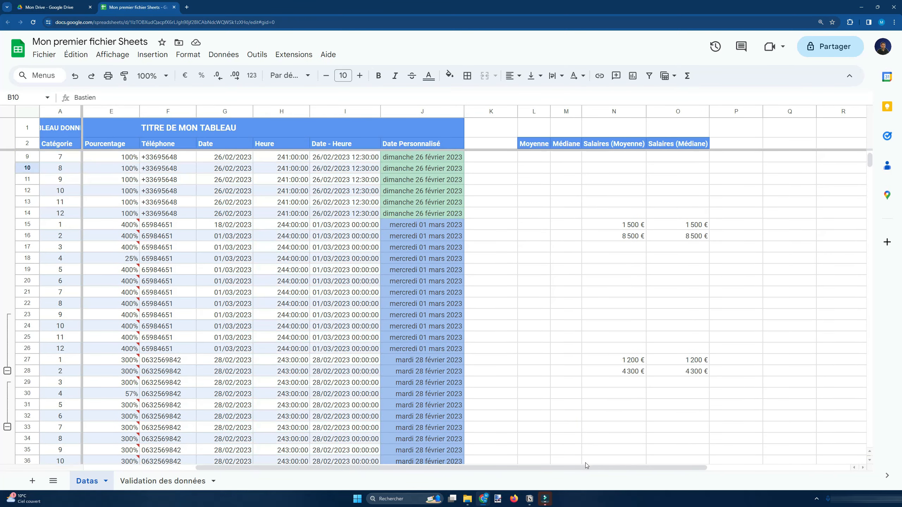
{"action": "left_click_drag", "start_coordinate": [585, 468], "coordinate": [200, 463]}
{"action": "left_click_drag", "start_coordinate": [328, 463], "coordinate": [441, 464]}
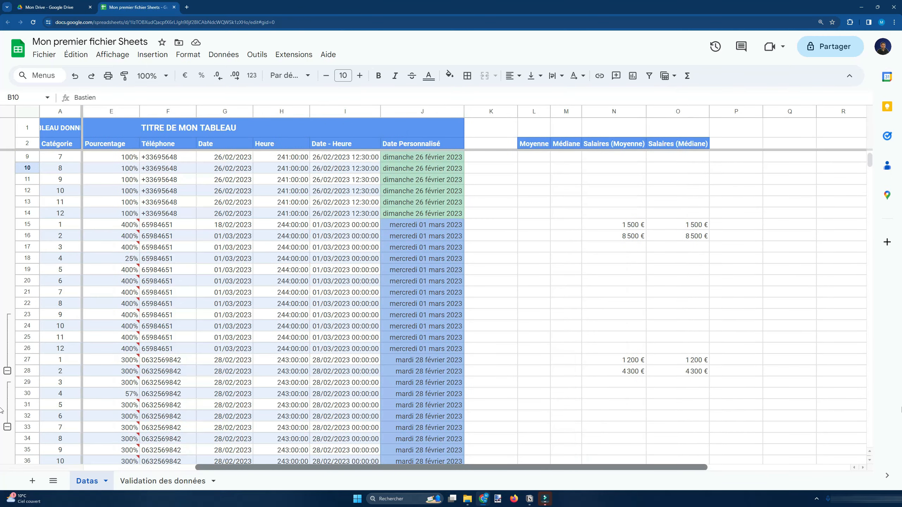
{"action": "scroll", "coordinate": [693, 362], "scroll_direction": "right", "scroll_amount": 5}
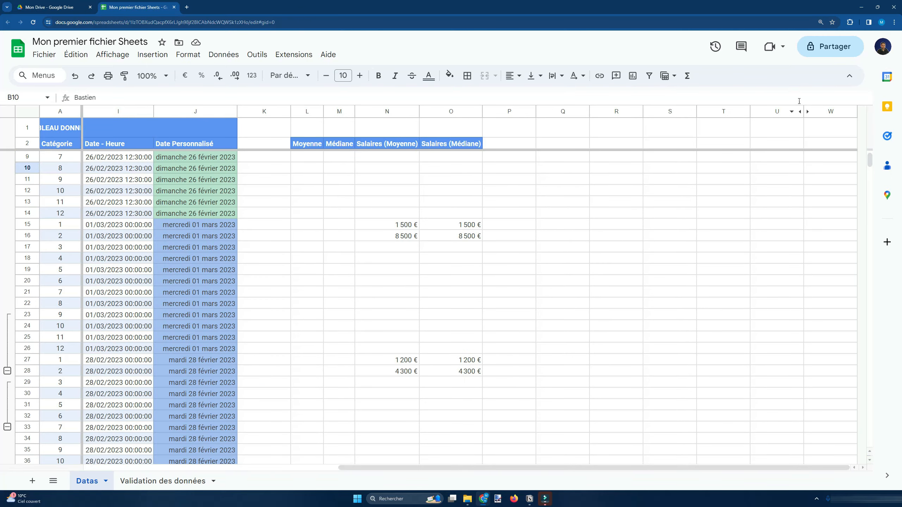
{"action": "left_click_drag", "start_coordinate": [723, 468], "coordinate": [355, 464]}
{"action": "left_click", "coordinate": [276, 315]}
{"action": "scroll", "coordinate": [428, 359], "scroll_direction": "up", "scroll_amount": 1}
{"action": "left_click", "coordinate": [362, 338]}
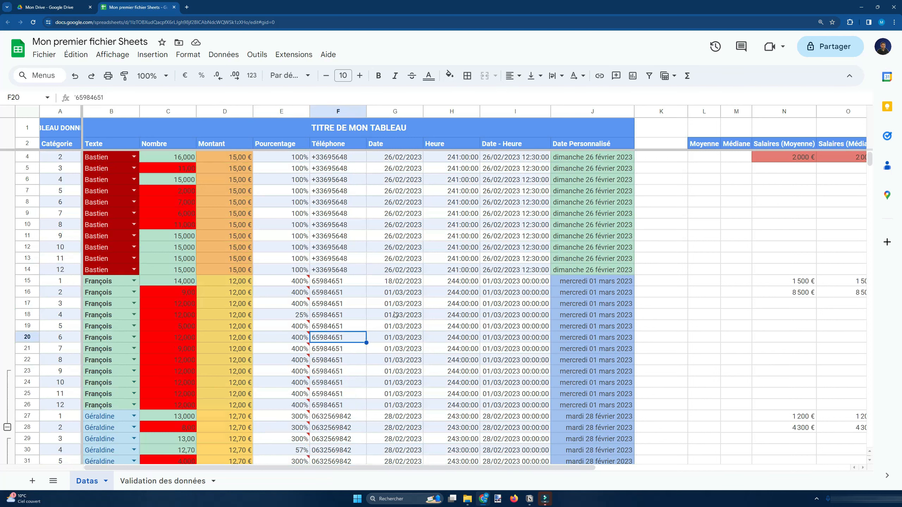
{"action": "left_click", "coordinate": [398, 313]}
{"action": "left_click", "coordinate": [400, 250]}
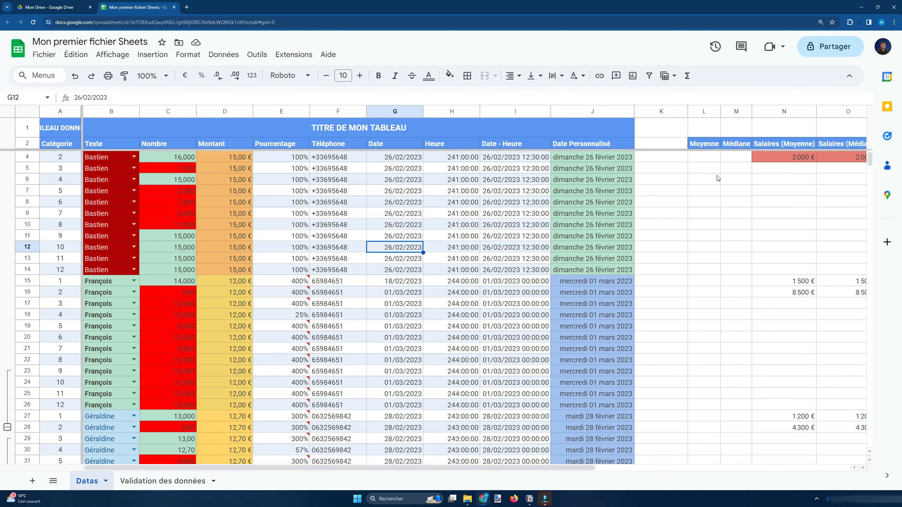
{"action": "left_click", "coordinate": [718, 213]}
{"action": "left_click", "coordinate": [524, 213]}
{"action": "left_click", "coordinate": [682, 183]}
{"action": "left_click", "coordinate": [737, 144]}
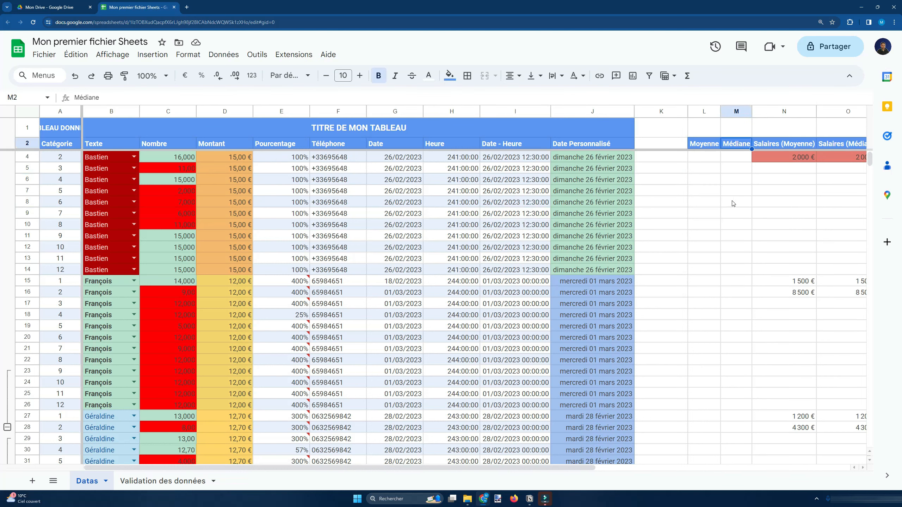
{"action": "left_click", "coordinate": [734, 204]}
Undo the sort of the whole sheet by column B.
{"action": "scroll", "coordinate": [786, 261], "scroll_direction": "up", "scroll_amount": 1}
{"action": "left_click", "coordinate": [321, 192]}
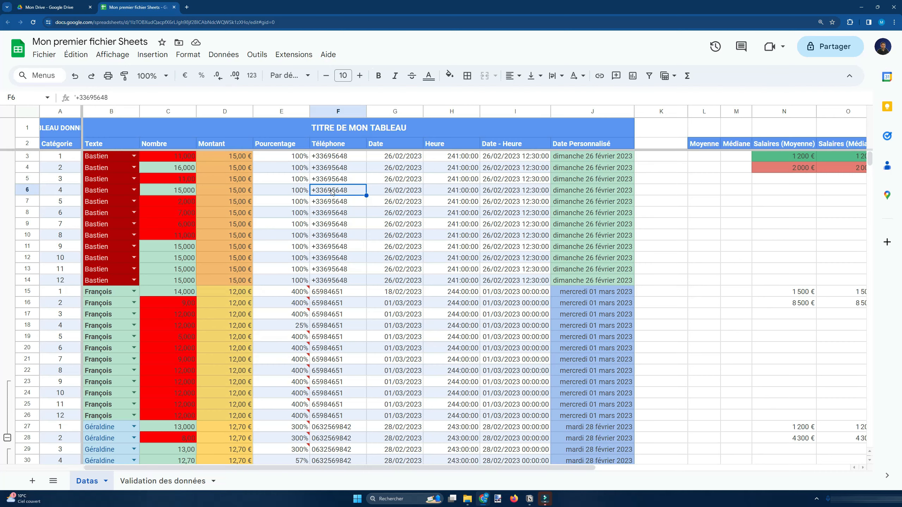
{"action": "key", "text": "ctrl+z"}
{"action": "key", "text": "ctrl+z"}
Select the whole main table from its header row down to the last record, range A2:J62.
{"action": "left_click", "coordinate": [224, 54]}
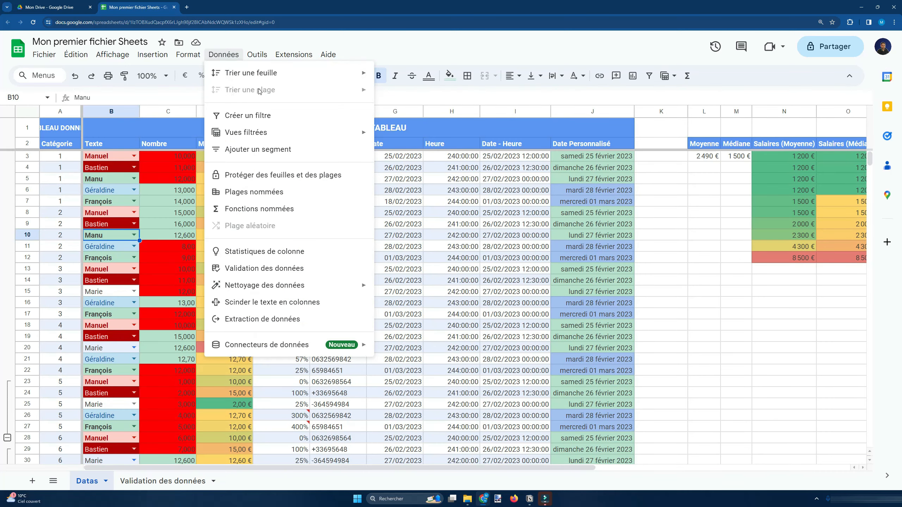
{"action": "left_click", "coordinate": [398, 252]}
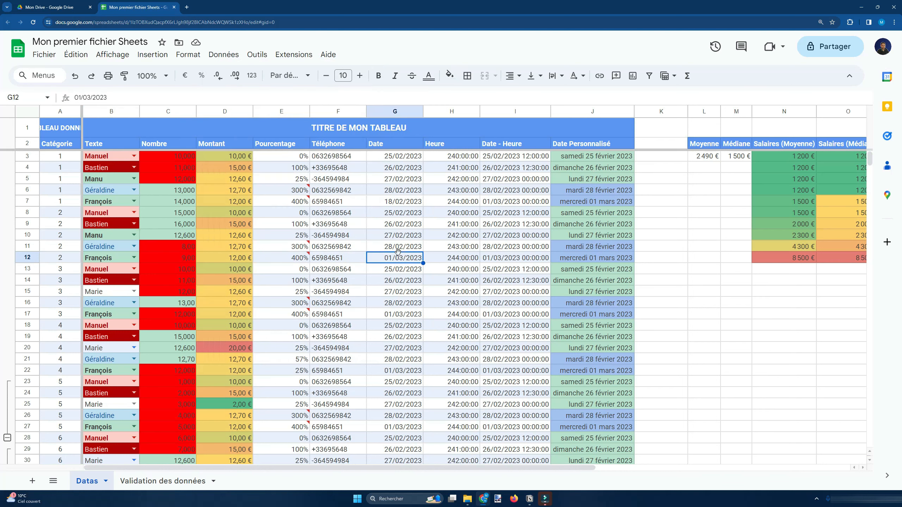
{"action": "left_click_drag", "start_coordinate": [61, 144], "coordinate": [597, 291]}
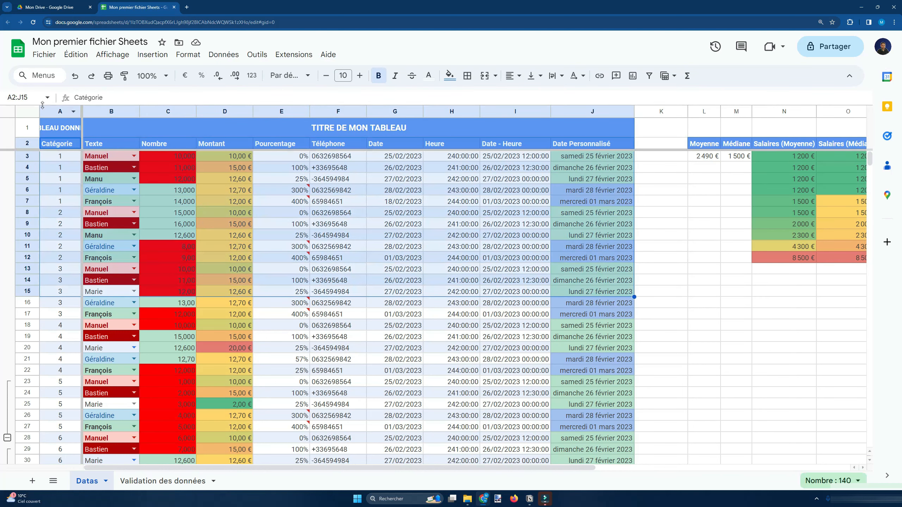
{"action": "left_click", "coordinate": [70, 145]}
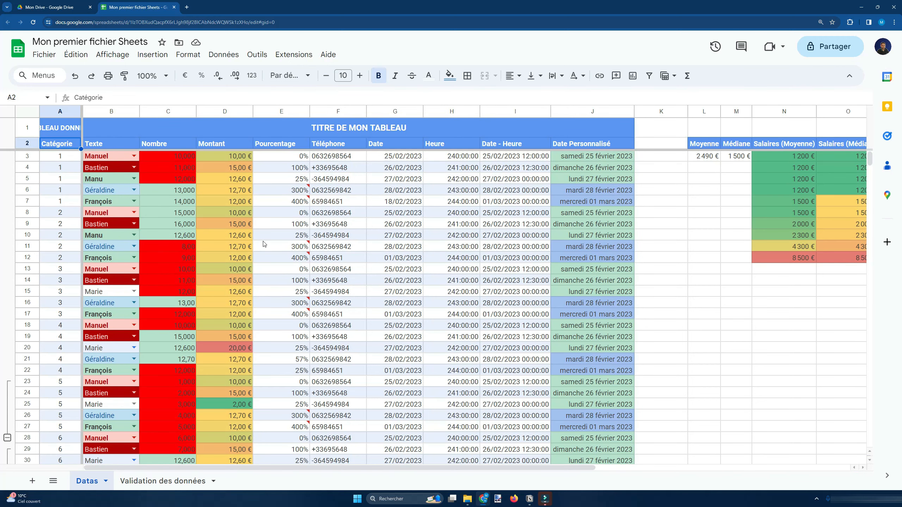
{"action": "key", "text": "ctrl+shift+Right"}
{"action": "key", "text": "ctrl+shift+Down"}
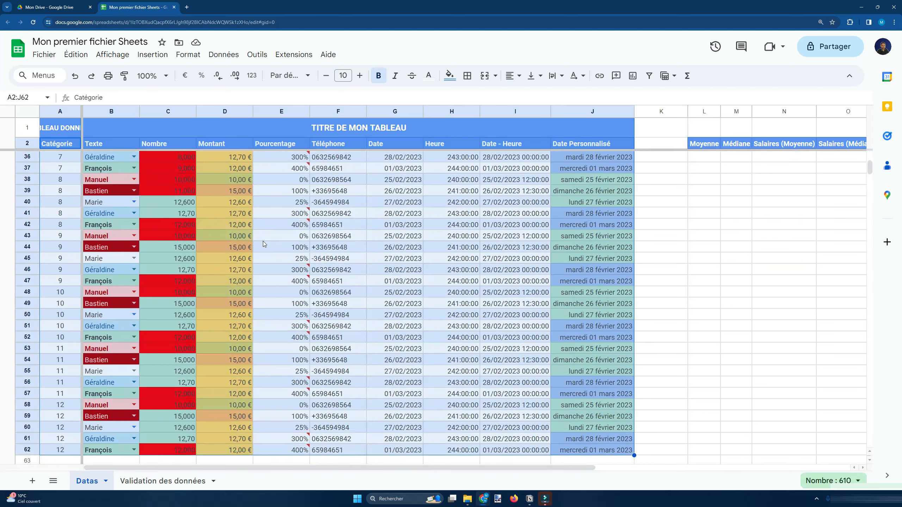
{"action": "scroll", "coordinate": [201, 335], "scroll_direction": "up", "scroll_amount": 10}
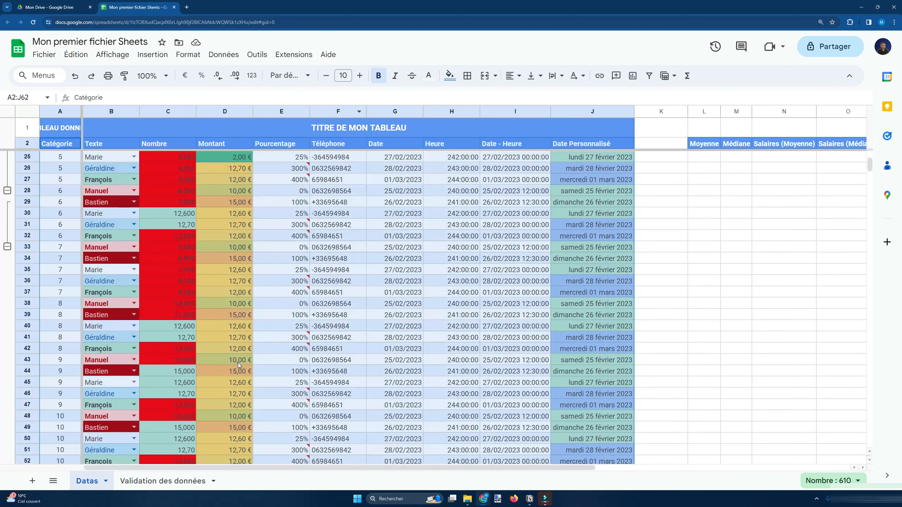
Sort range A2:J62 by Texte from A to Z, treating its first row as a header, and undo that sort.
{"action": "left_click", "coordinate": [224, 54]}
{"action": "mouse_move", "coordinate": [248, 90]}
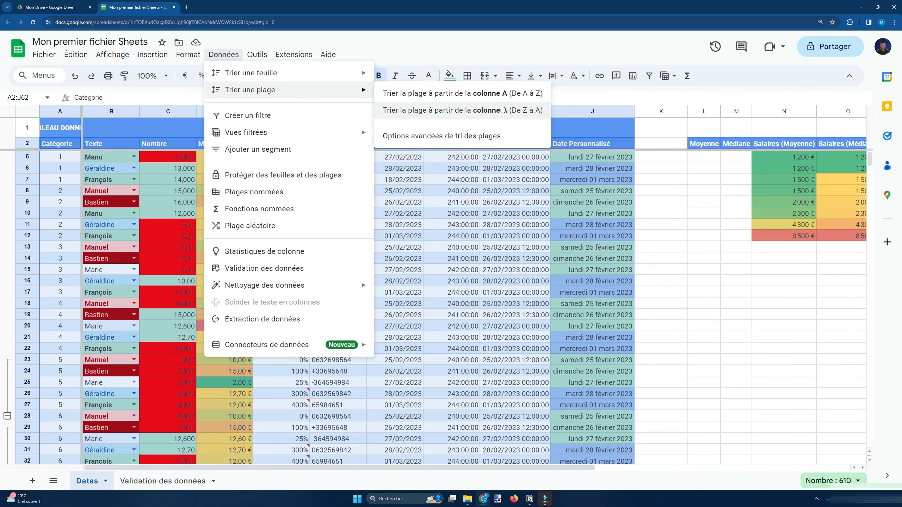
{"action": "left_click", "coordinate": [450, 141]}
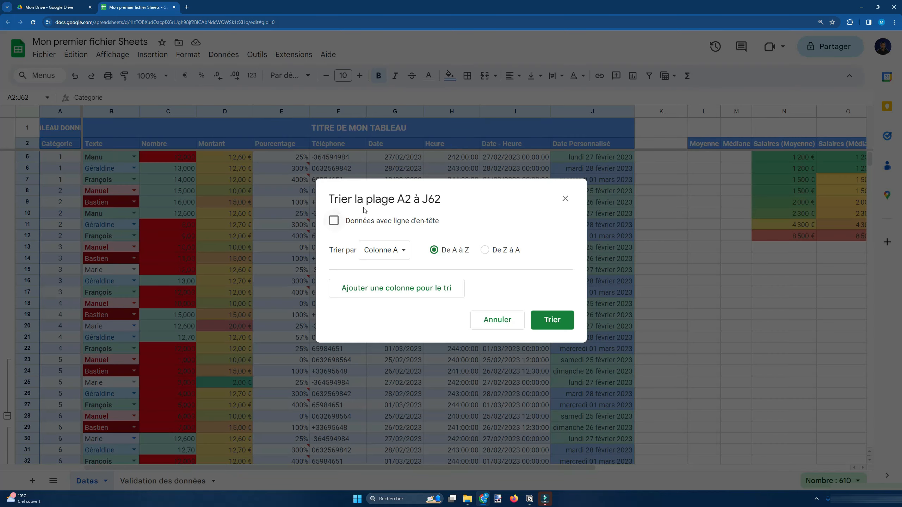
{"action": "left_click", "coordinate": [354, 224]}
{"action": "left_click", "coordinate": [389, 251]}
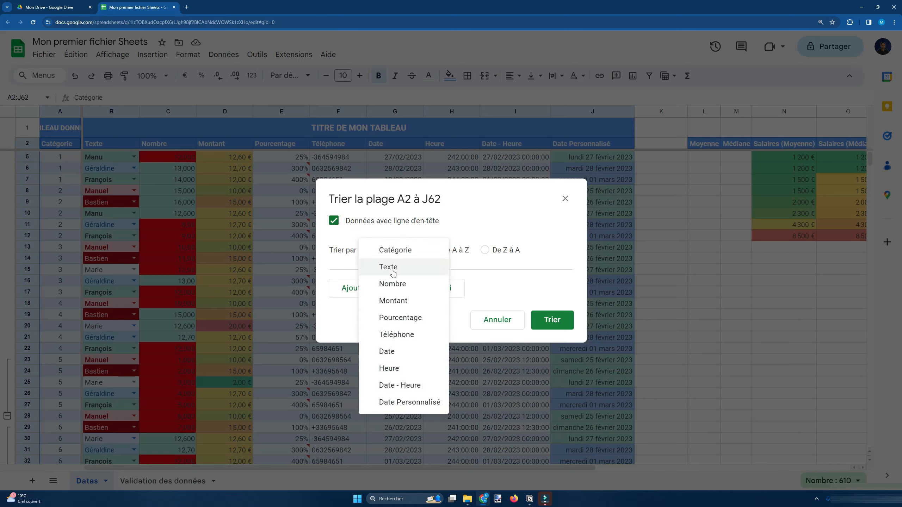
{"action": "left_click", "coordinate": [393, 270]}
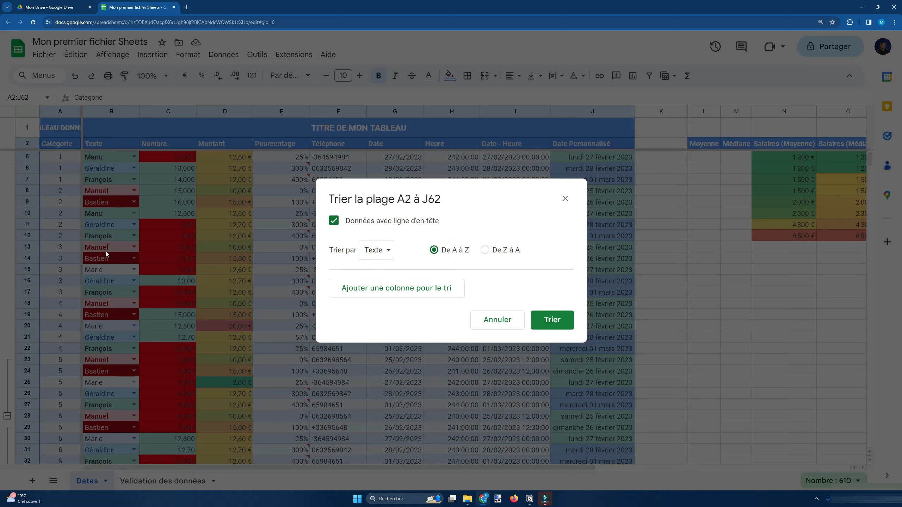
{"action": "left_click", "coordinate": [552, 320]}
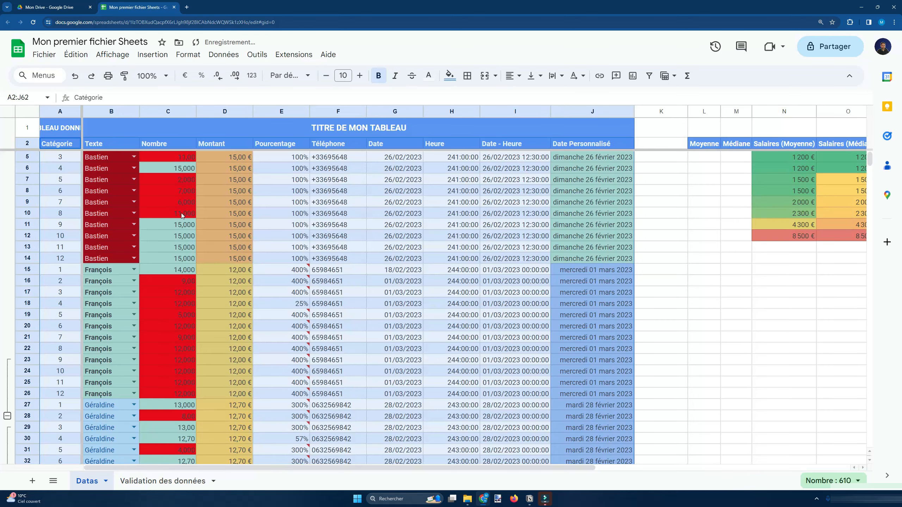
{"action": "scroll", "coordinate": [335, 282], "scroll_direction": "down", "scroll_amount": 4}
{"action": "scroll", "coordinate": [334, 282], "scroll_direction": "up", "scroll_amount": 5}
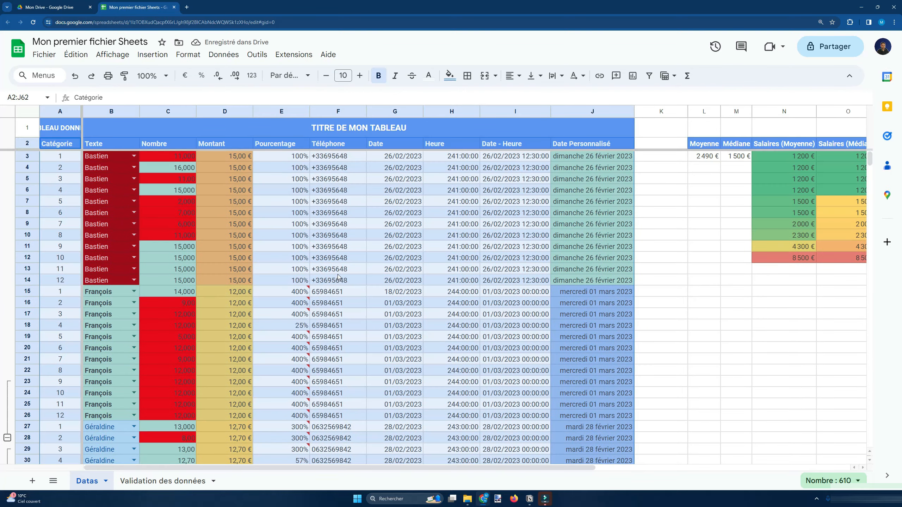
{"action": "key", "text": "ctrl+z"}
Set up an advanced sort of range A2:J62 with a header row, by Texte and secondly by Nombre, both A to Z.
{"action": "left_click", "coordinate": [223, 54]}
{"action": "mouse_move", "coordinate": [245, 90]}
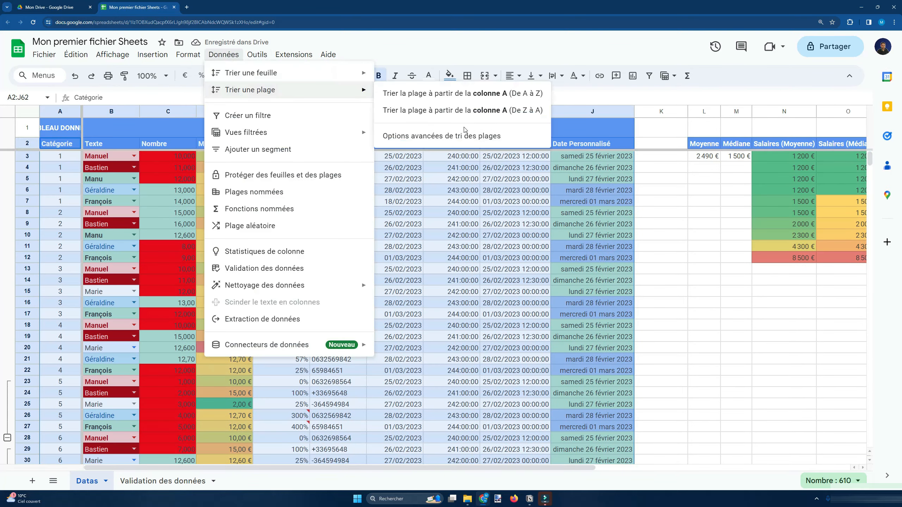
{"action": "left_click", "coordinate": [463, 136]}
{"action": "left_click", "coordinate": [376, 220]}
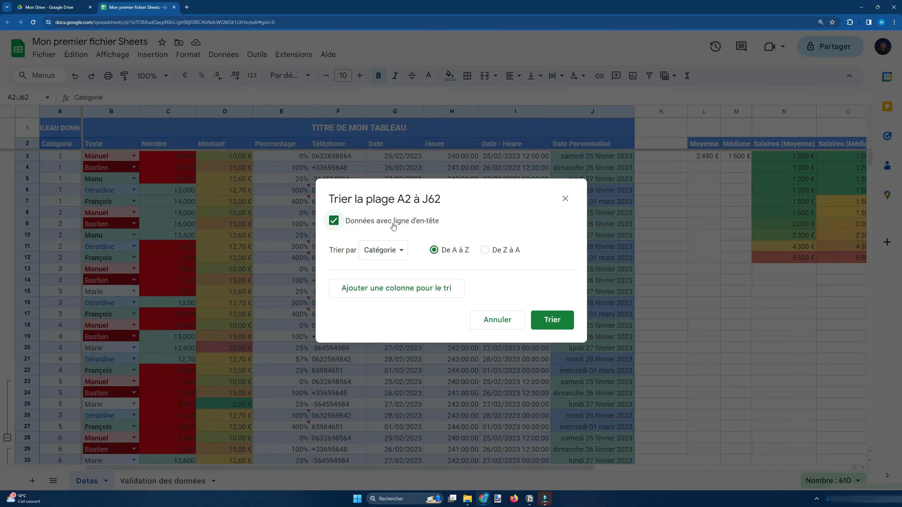
{"action": "left_click", "coordinate": [397, 251]}
{"action": "left_click", "coordinate": [394, 266]}
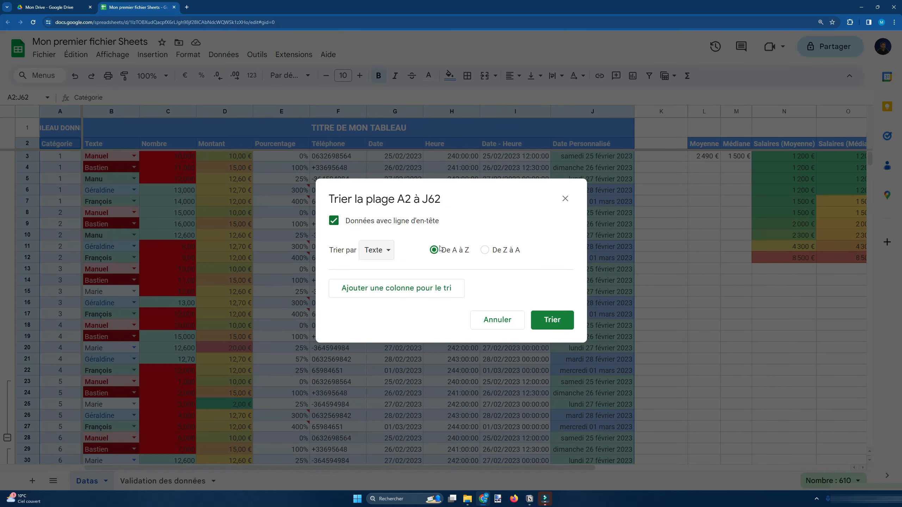
{"action": "left_click", "coordinate": [404, 286]}
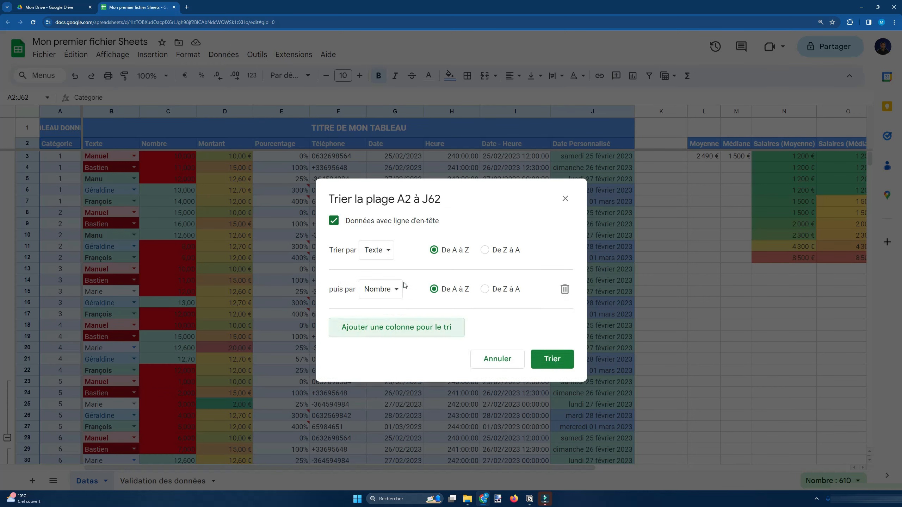
{"action": "left_click", "coordinate": [369, 281]}
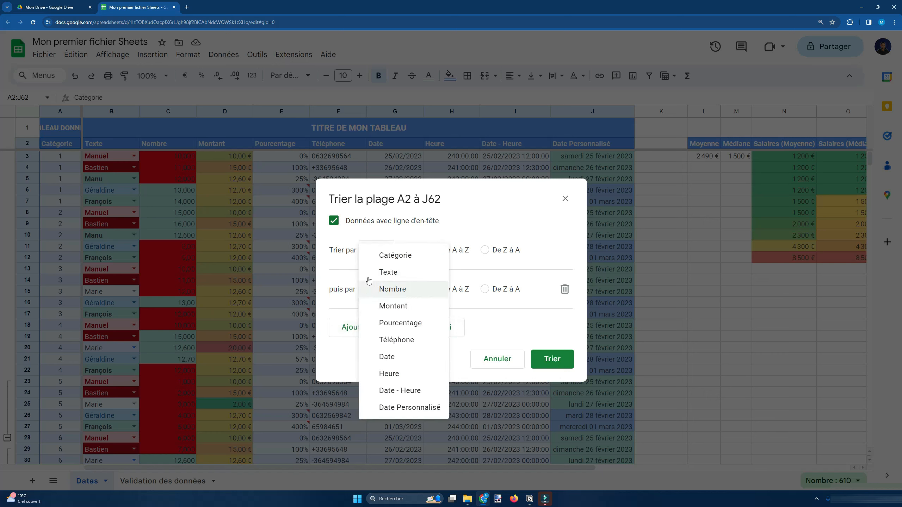
{"action": "left_click", "coordinate": [384, 289]}
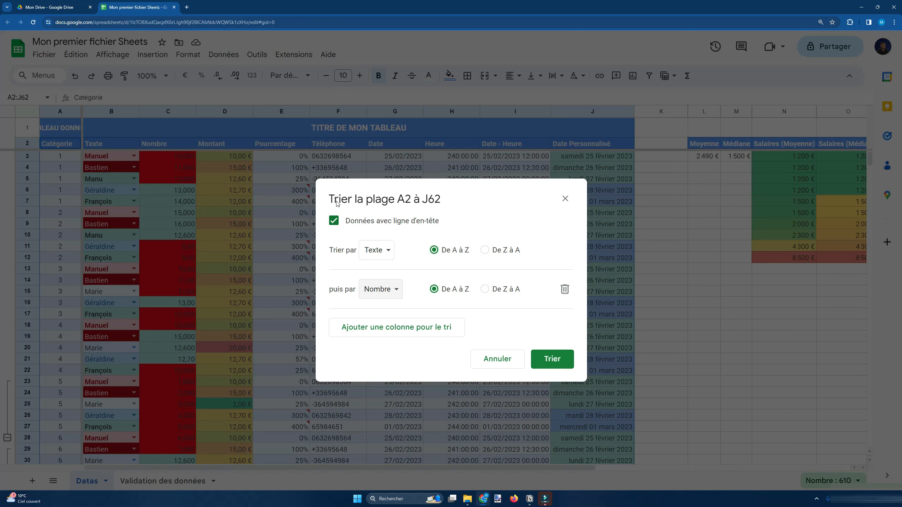
Add Montant as the third sort column from A to Z and sort the range.
{"action": "left_click", "coordinate": [379, 328]}
{"action": "left_click", "coordinate": [381, 329]}
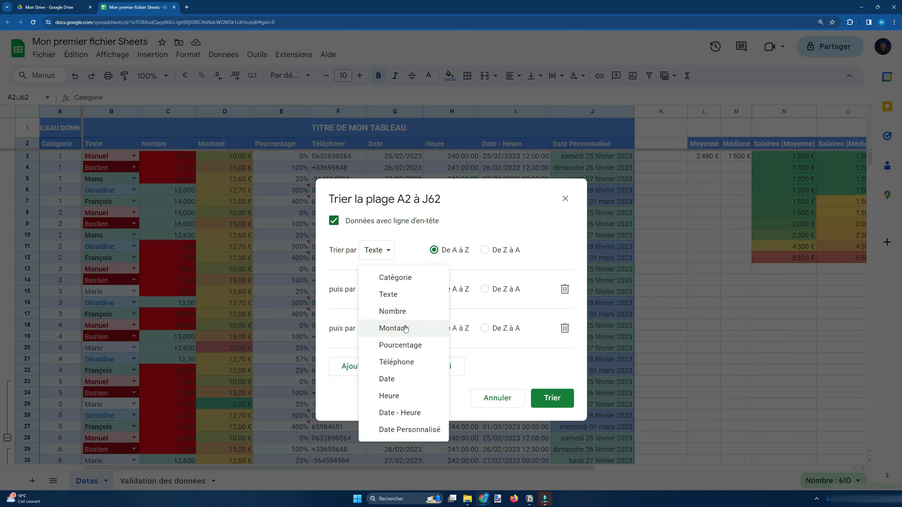
{"action": "left_click", "coordinate": [405, 329]}
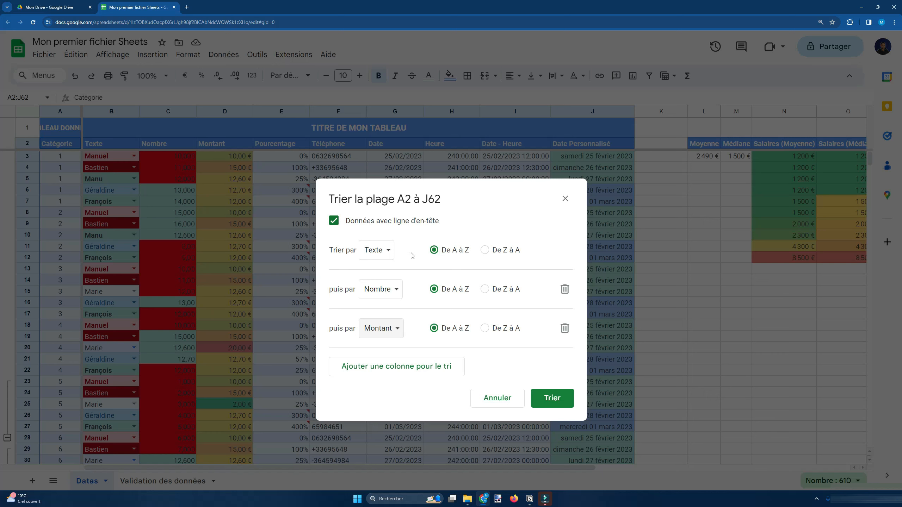
{"action": "left_click", "coordinate": [550, 397]}
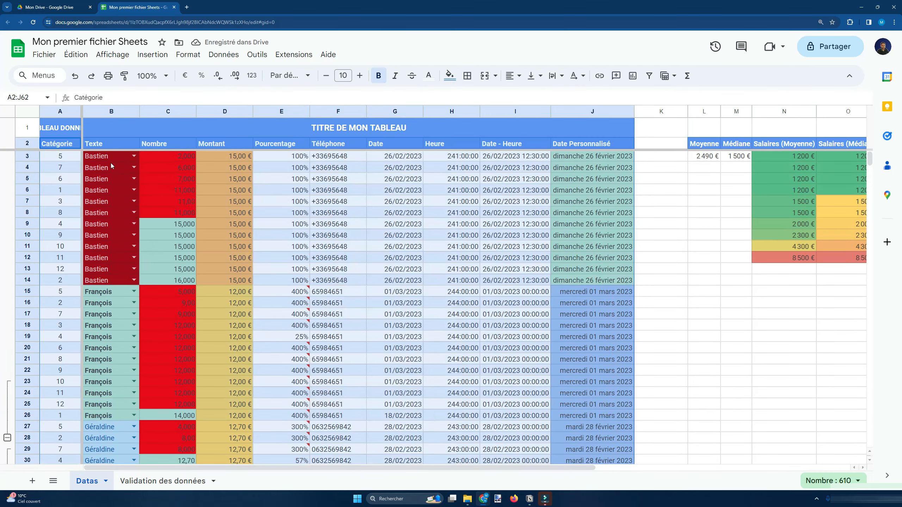
Examine how the Bastien rows are ordered in the Texte, Nombre and Montant columns.
{"action": "left_click_drag", "start_coordinate": [102, 159], "coordinate": [107, 281]}
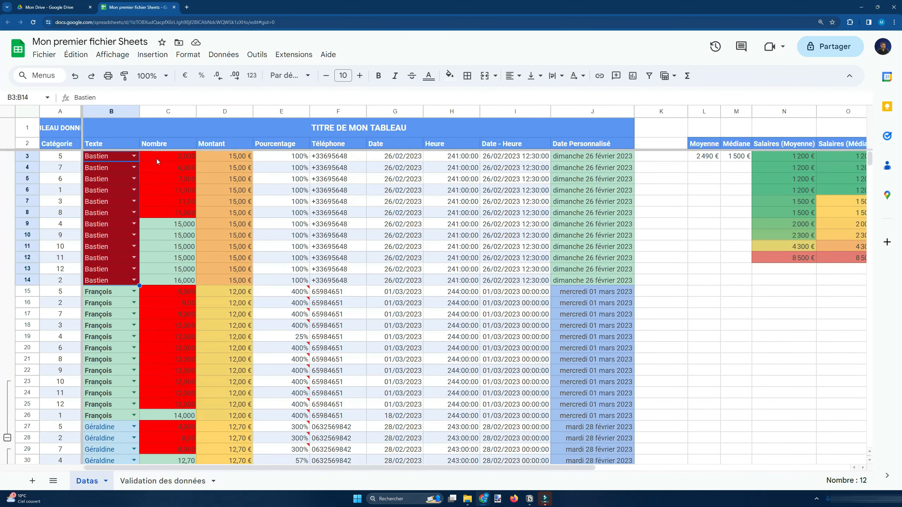
{"action": "left_click_drag", "start_coordinate": [158, 156], "coordinate": [164, 281]}
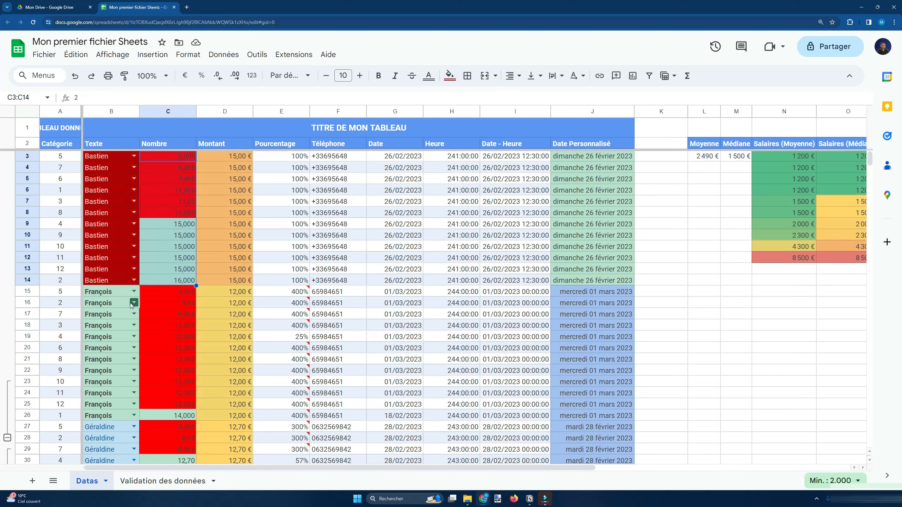
{"action": "left_click", "coordinate": [186, 159]}
{"action": "left_click_drag", "start_coordinate": [186, 158], "coordinate": [176, 281]}
{"action": "left_click", "coordinate": [114, 141]}
{"action": "left_click_drag", "start_coordinate": [159, 157], "coordinate": [167, 269]}
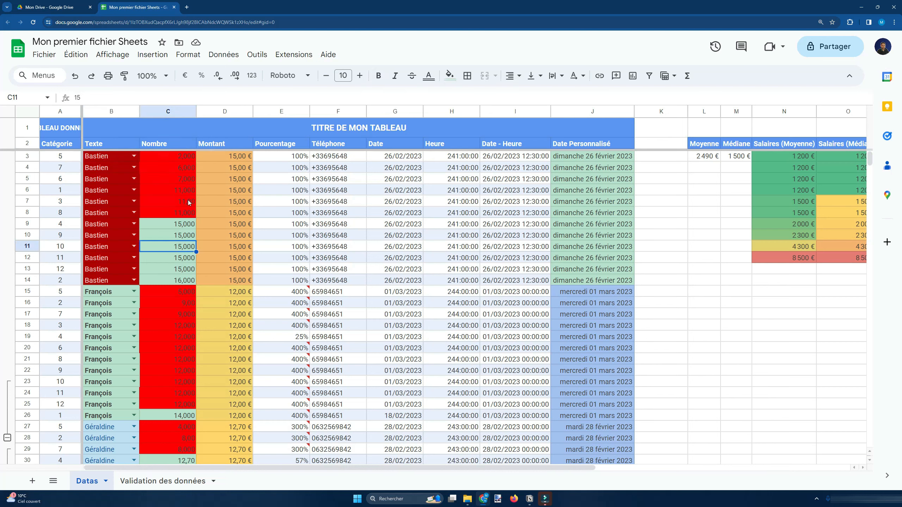
{"action": "left_click_drag", "start_coordinate": [223, 157], "coordinate": [234, 281]}
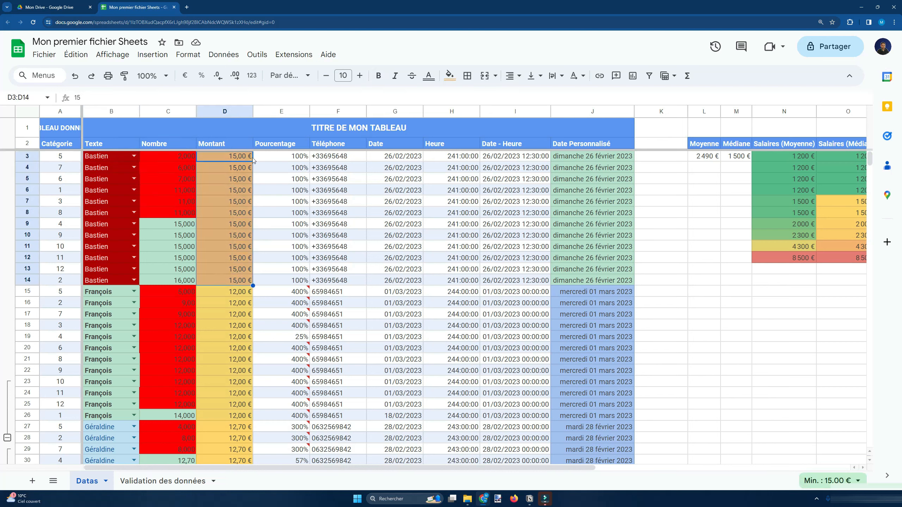
{"action": "left_click", "coordinate": [171, 224]}
{"action": "left_click", "coordinate": [224, 202]}
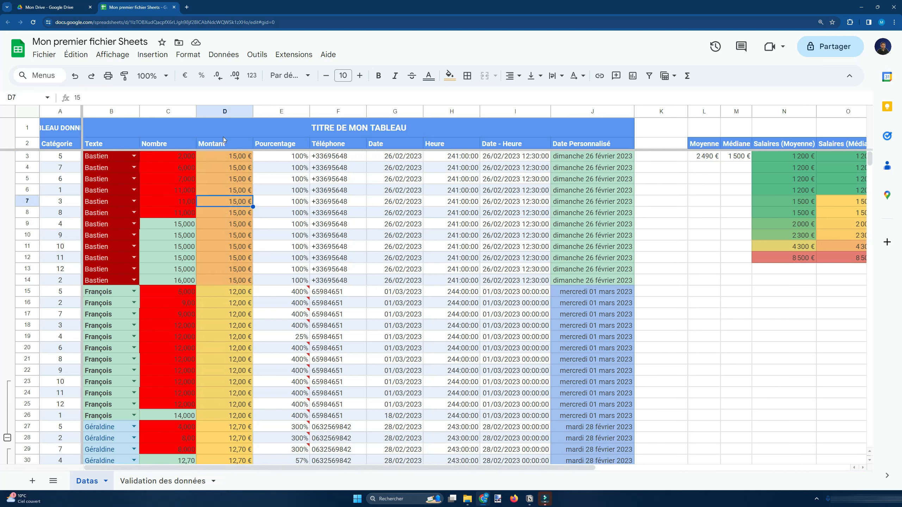
{"action": "left_click_drag", "start_coordinate": [218, 158], "coordinate": [232, 283]}
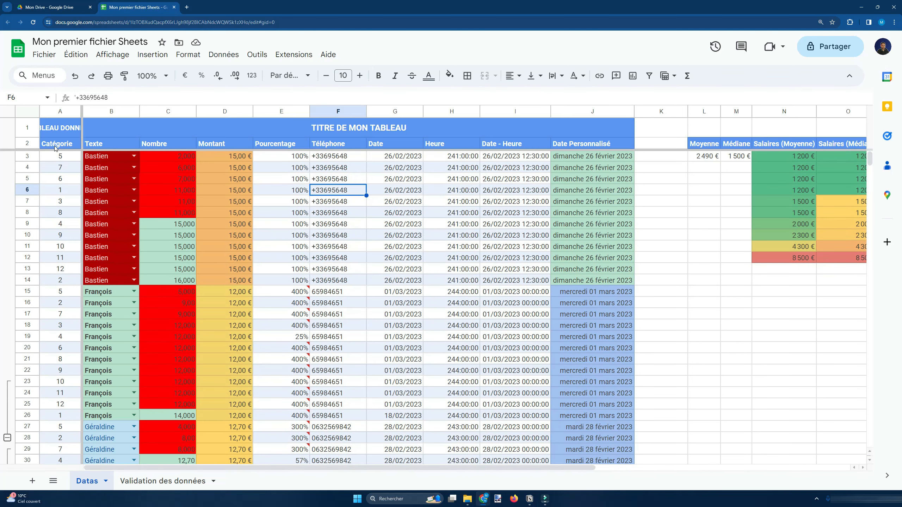
{"action": "left_click", "coordinate": [54, 145]}
{"action": "left_click_drag", "start_coordinate": [54, 145], "coordinate": [601, 235]}
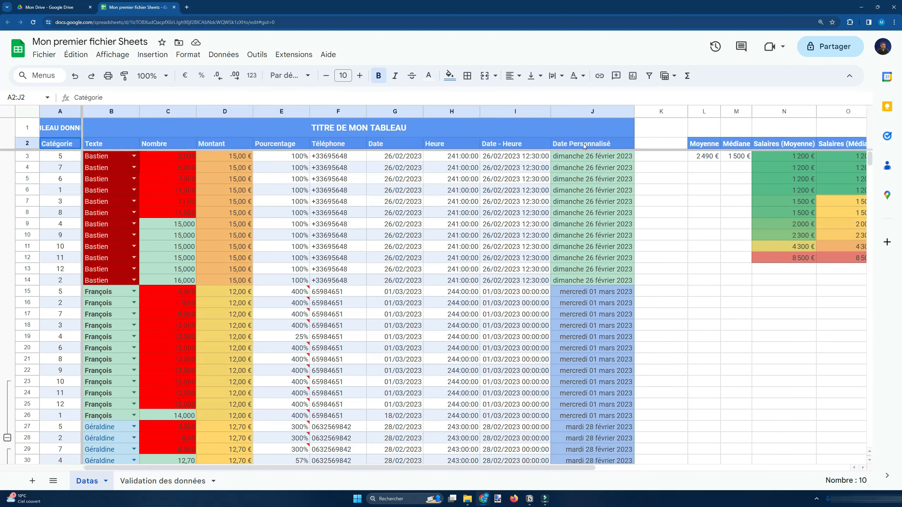
{"action": "left_click_drag", "start_coordinate": [601, 342], "coordinate": [600, 441]}
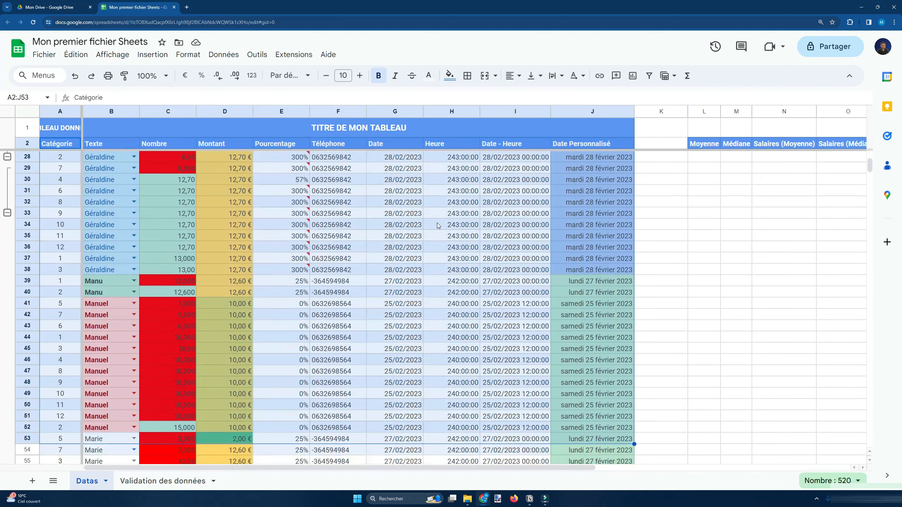
{"action": "scroll", "coordinate": [376, 194], "scroll_direction": "up", "scroll_amount": 4}
{"action": "scroll", "coordinate": [370, 189], "scroll_direction": "up", "scroll_amount": 4}
{"action": "left_click", "coordinate": [366, 189]}
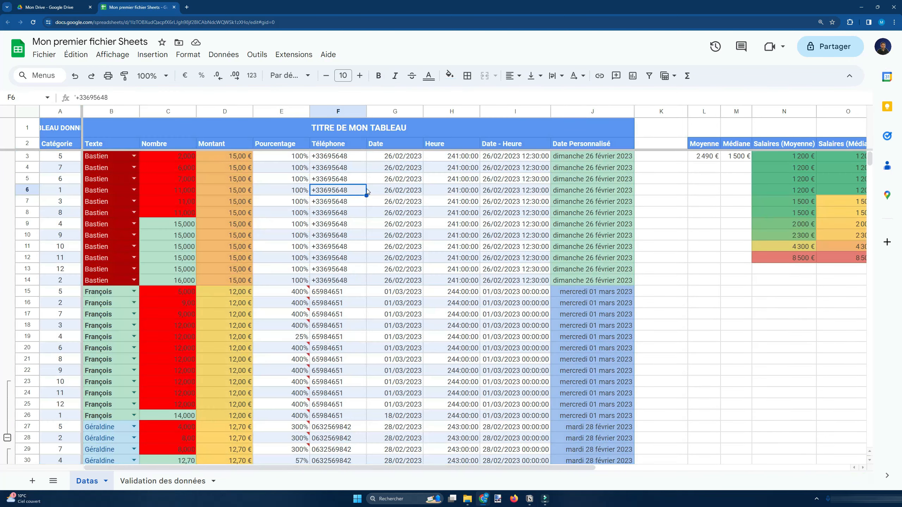
Undo the three-column sort of the main table.
{"action": "key", "text": "ctrl+z"}
{"action": "key", "text": "ctrl+z"}
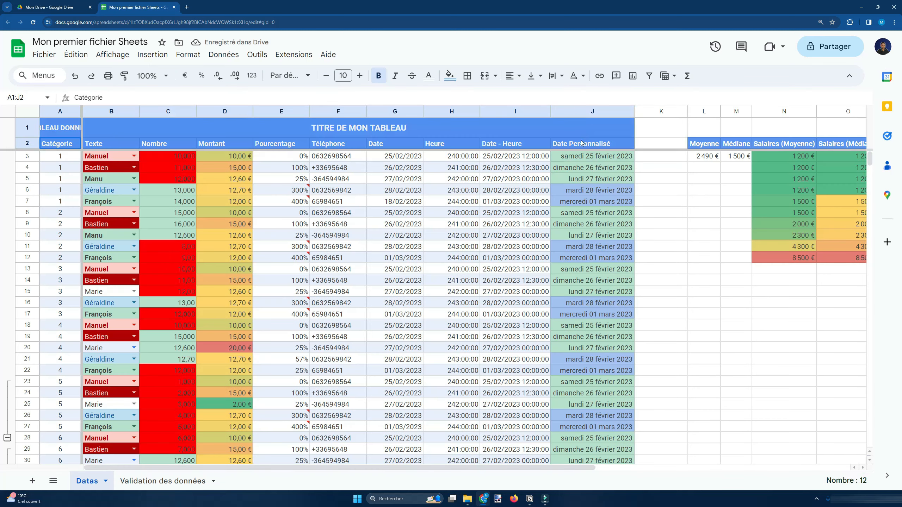
{"action": "left_click", "coordinate": [581, 143], "text": "shift"}
{"action": "key", "text": "ctrl+shift+Down"}
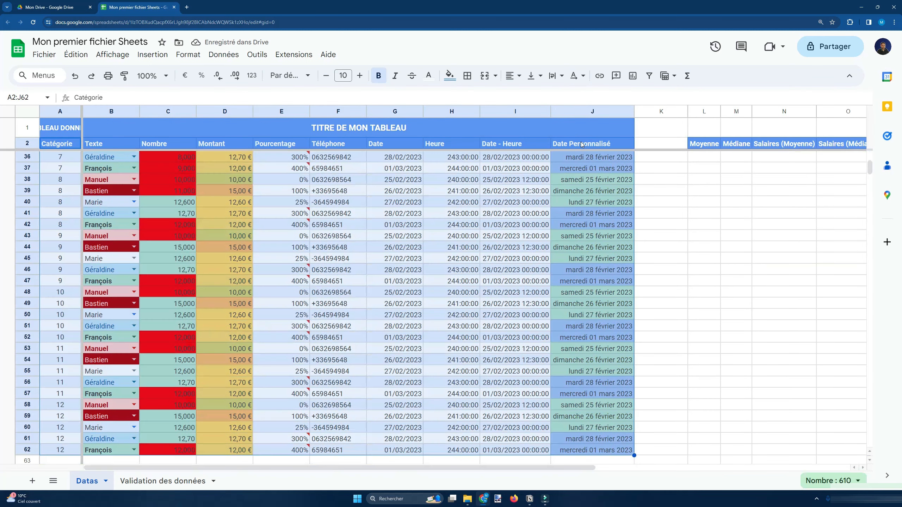
{"action": "scroll", "coordinate": [581, 143], "scroll_direction": "up", "scroll_amount": 7}
{"action": "left_click", "coordinate": [531, 188]}
Create a filter on the main table from its header cells A2:J2.
{"action": "left_click_drag", "start_coordinate": [70, 147], "coordinate": [622, 146]}
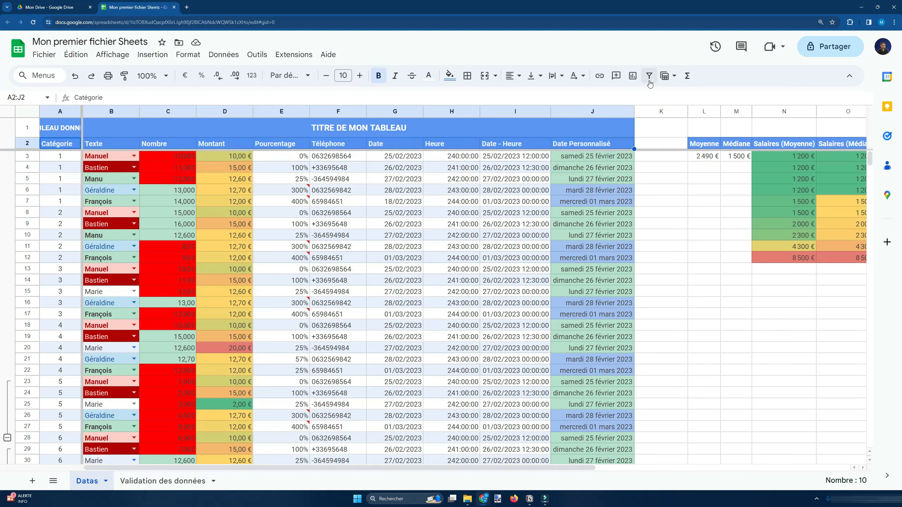
{"action": "left_click", "coordinate": [206, 55]}
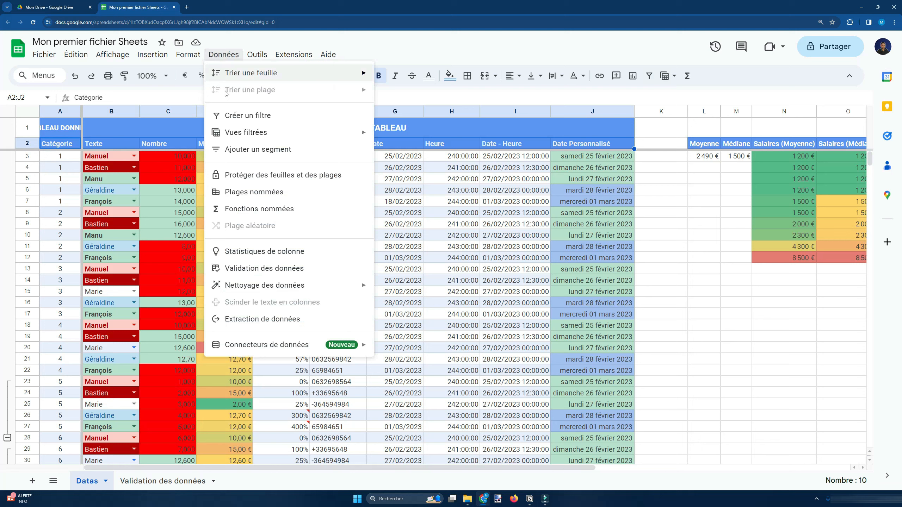
{"action": "left_click", "coordinate": [230, 114]}
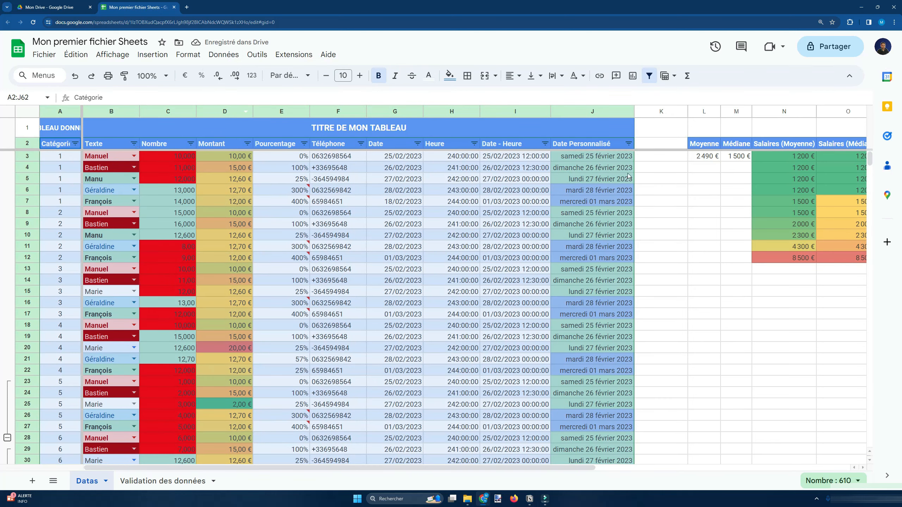
Examine the filtered table's header row and the first values of the Catégorie column.
{"action": "left_click", "coordinate": [483, 186]}
{"action": "scroll", "coordinate": [391, 171], "scroll_direction": "down", "scroll_amount": 2}
{"action": "scroll", "coordinate": [319, 156], "scroll_direction": "up", "scroll_amount": 2}
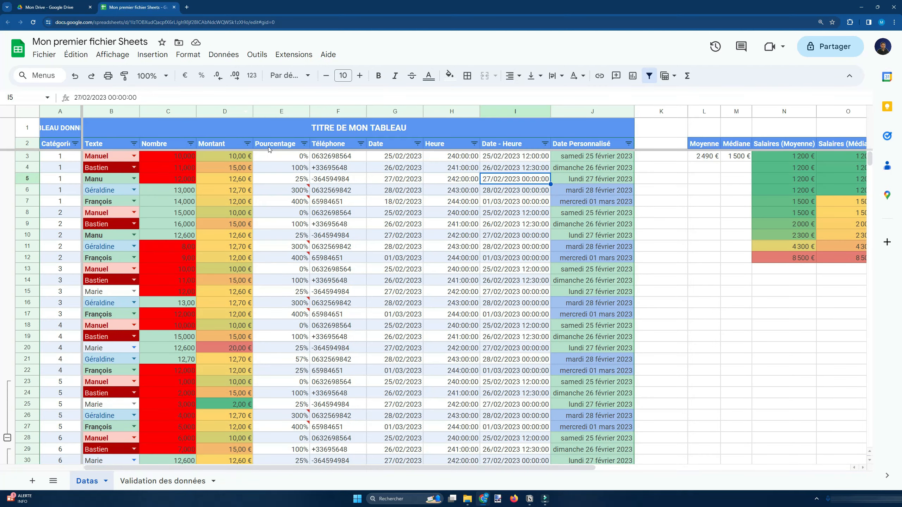
{"action": "left_click", "coordinate": [268, 147]}
{"action": "left_click", "coordinate": [97, 161]}
{"action": "left_click", "coordinate": [66, 146]}
{"action": "left_click", "coordinate": [61, 176]}
{"action": "left_click", "coordinate": [55, 158]}
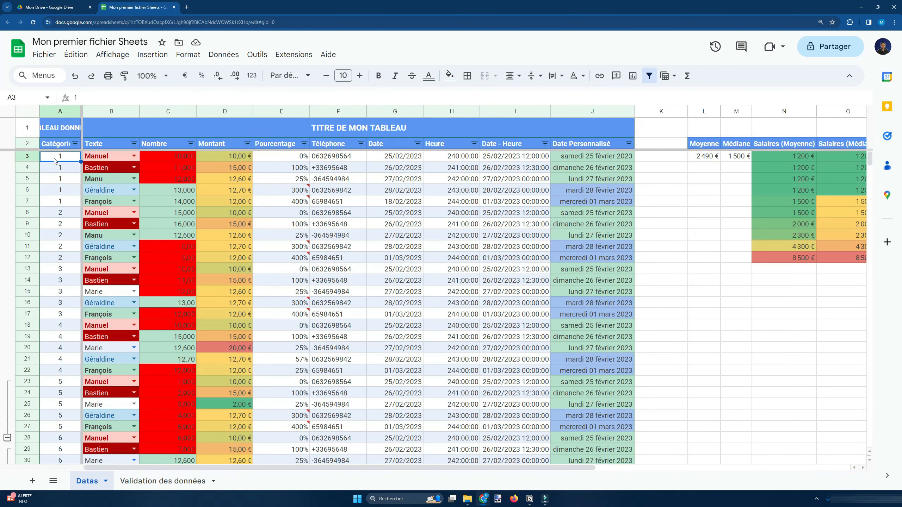
{"action": "left_click", "coordinate": [54, 147]}
{"action": "left_click", "coordinate": [56, 167]}
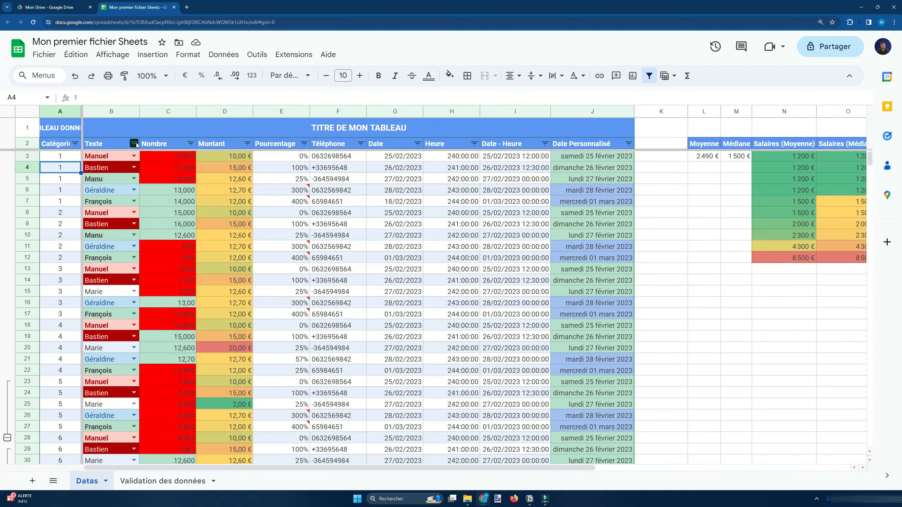
Sort the table by the Texte column from A to Z through its filter and check the first full row A3:J3.
{"action": "left_click", "coordinate": [134, 144]}
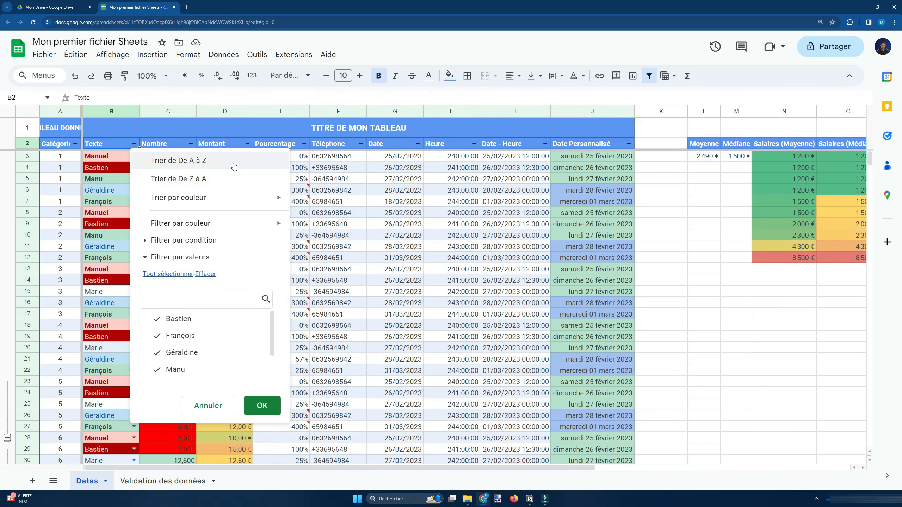
{"action": "left_click", "coordinate": [199, 161]}
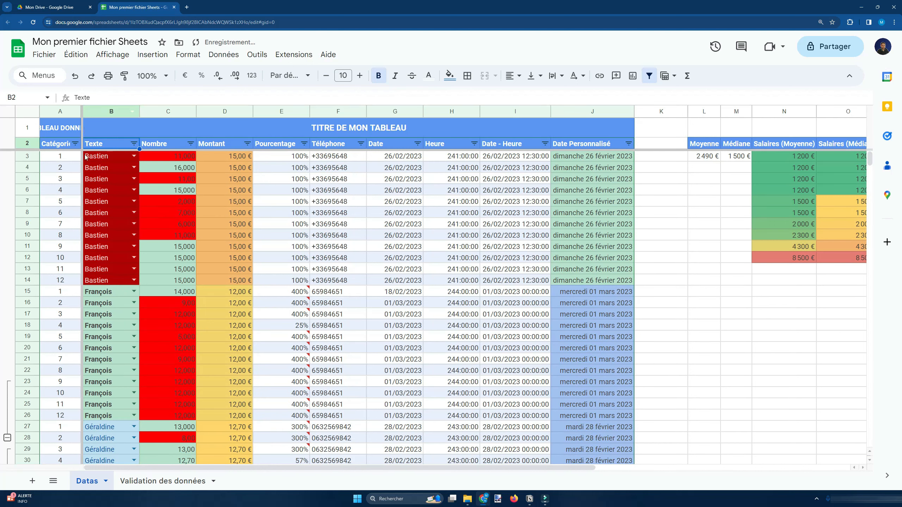
{"action": "left_click_drag", "start_coordinate": [75, 158], "coordinate": [607, 158]}
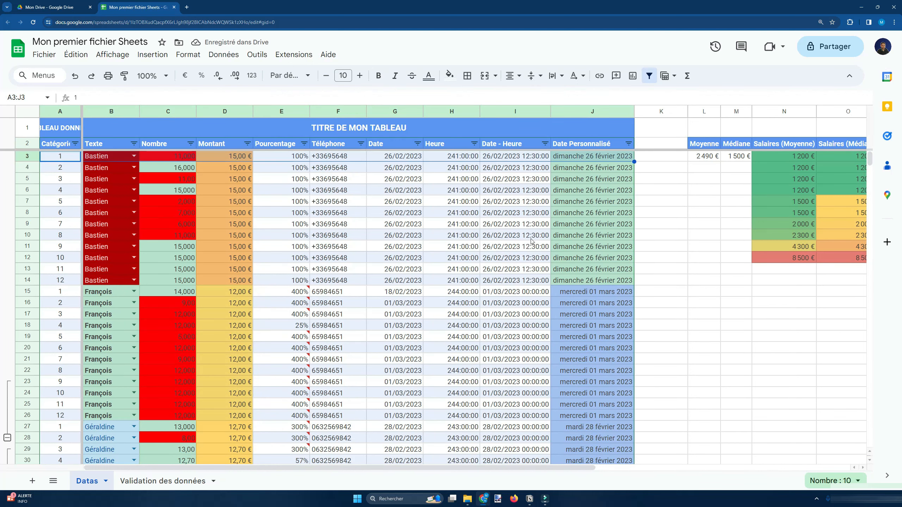
{"action": "left_click", "coordinate": [307, 166]}
{"action": "left_click", "coordinate": [284, 213]}
{"action": "left_click", "coordinate": [48, 146]}
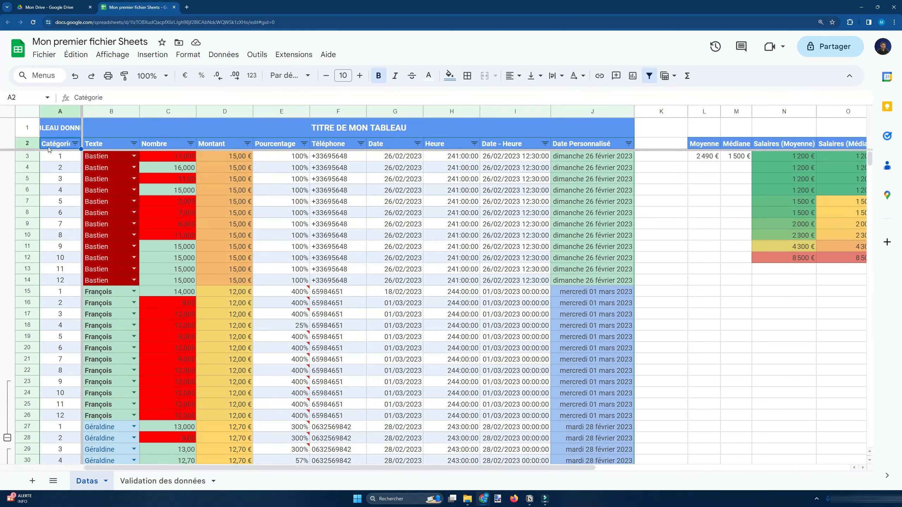
Undo the Texte sort and the creation of the filter.
{"action": "key", "text": "ctrl+z"}
{"action": "key", "text": "ctrl+z"}
{"action": "left_click", "coordinate": [515, 167]}
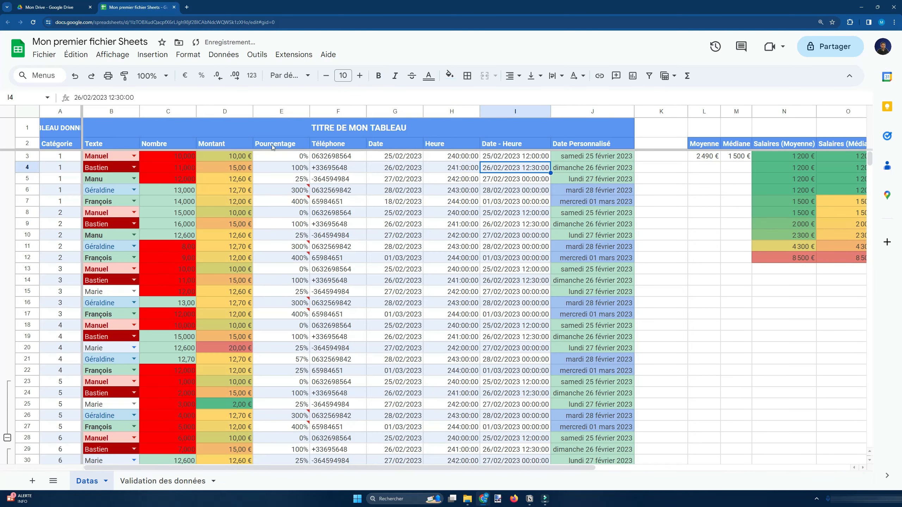
Create a filter from header cells A2:I2 only, leaving out the Date Personnalisé column.
{"action": "left_click_drag", "start_coordinate": [57, 145], "coordinate": [604, 147]}
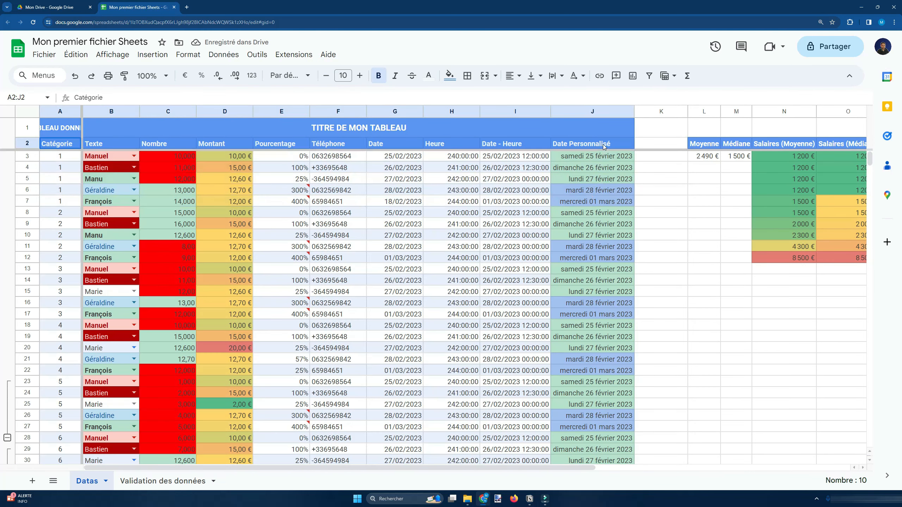
{"action": "left_click_drag", "start_coordinate": [541, 144], "coordinate": [523, 144]}
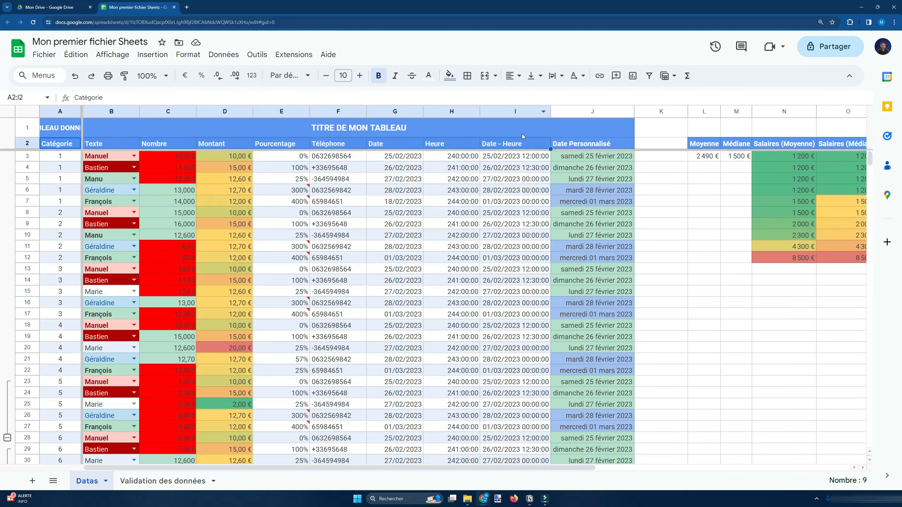
{"action": "left_click", "coordinate": [650, 76]}
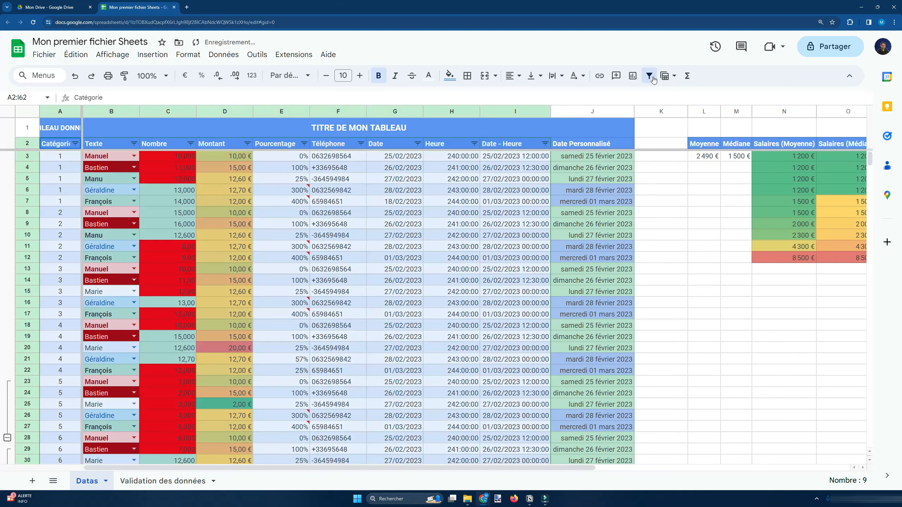
{"action": "left_click", "coordinate": [591, 147]}
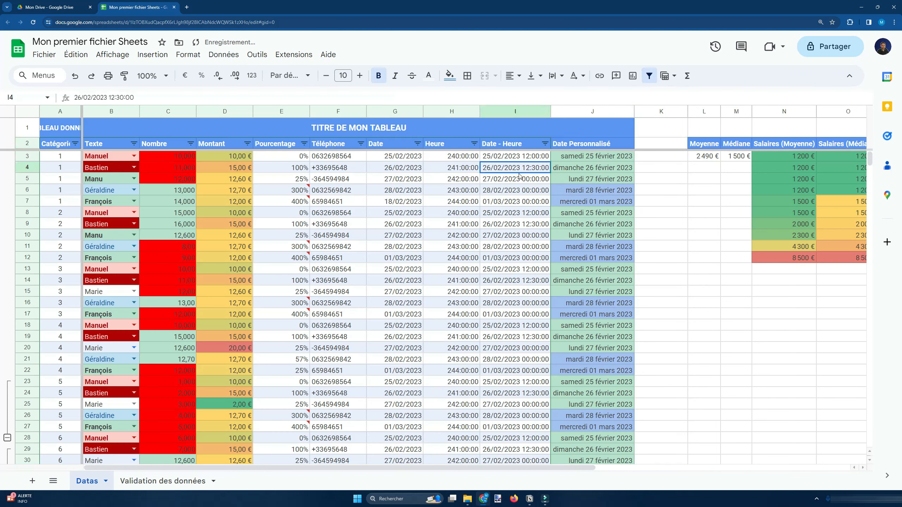
Sort the partial filter range by Texte from A to Z and check the Date Personnalisé column against it.
{"action": "left_click", "coordinate": [133, 143]}
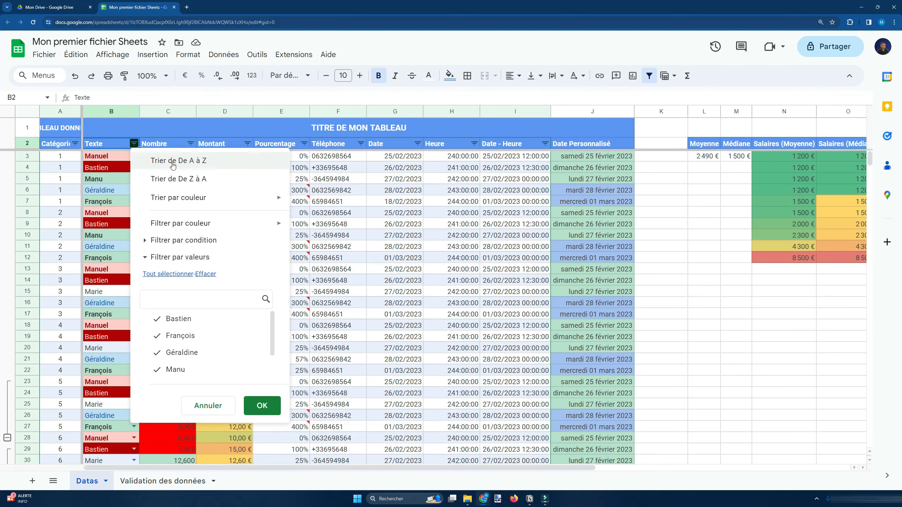
{"action": "left_click", "coordinate": [173, 161]}
{"action": "left_click_drag", "start_coordinate": [592, 157], "coordinate": [613, 359]}
{"action": "left_click", "coordinate": [616, 272]}
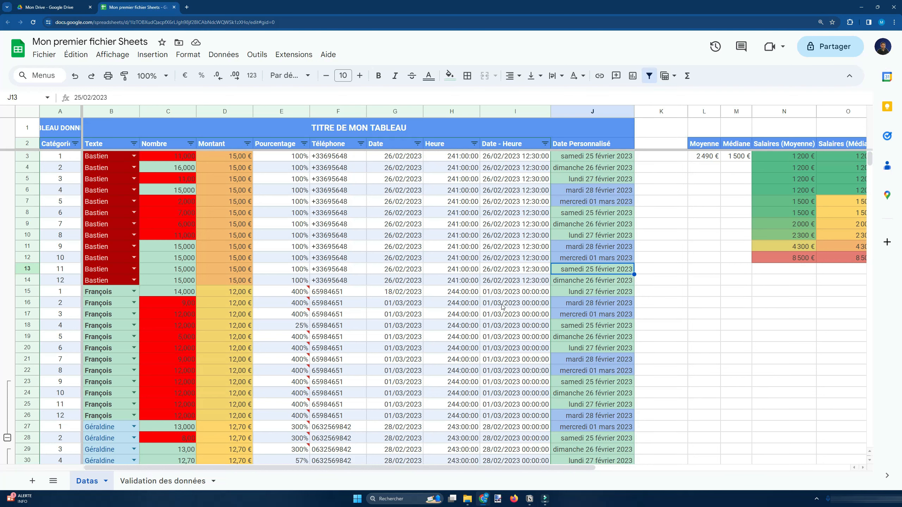
Undo the Texte sort and replace the partial filter with one covering all header cells A2:J2.
{"action": "key", "text": "ctrl+z"}
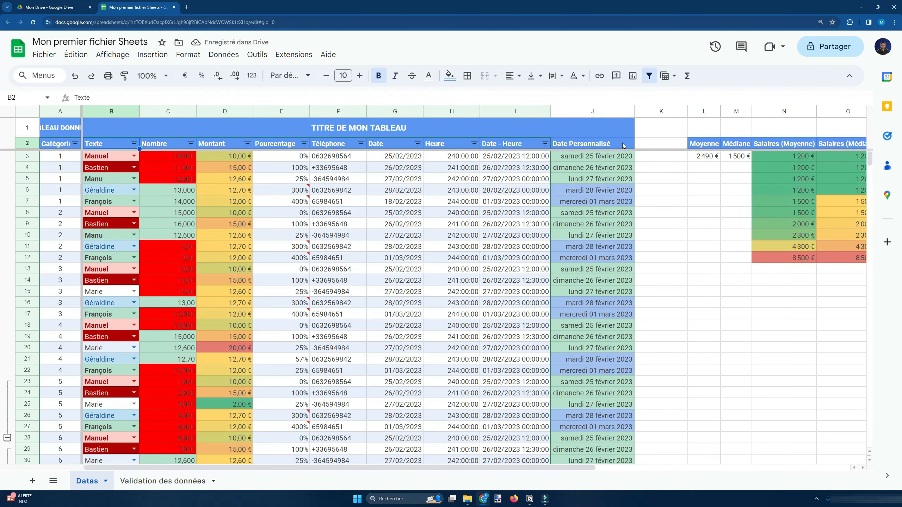
{"action": "left_click_drag", "start_coordinate": [623, 145], "coordinate": [60, 144]}
{"action": "left_click", "coordinate": [650, 76]}
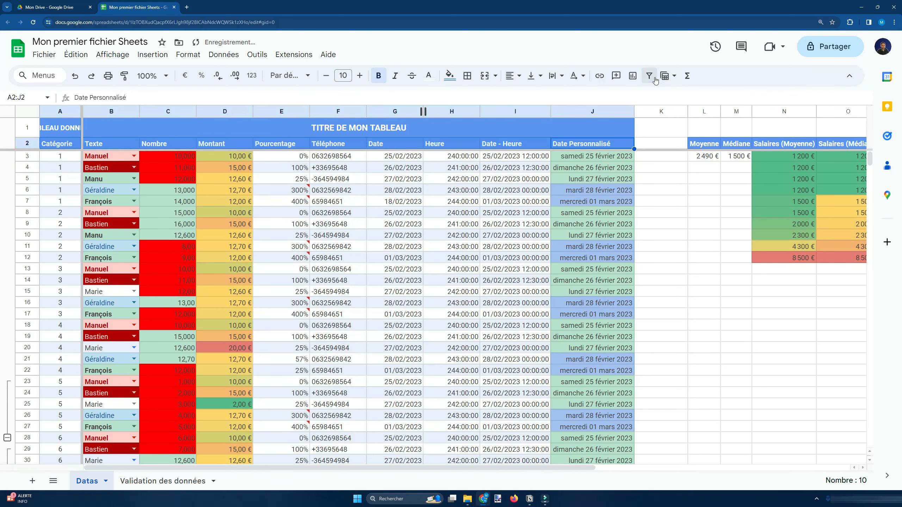
{"action": "left_click", "coordinate": [654, 78]}
{"action": "left_click", "coordinate": [453, 224]}
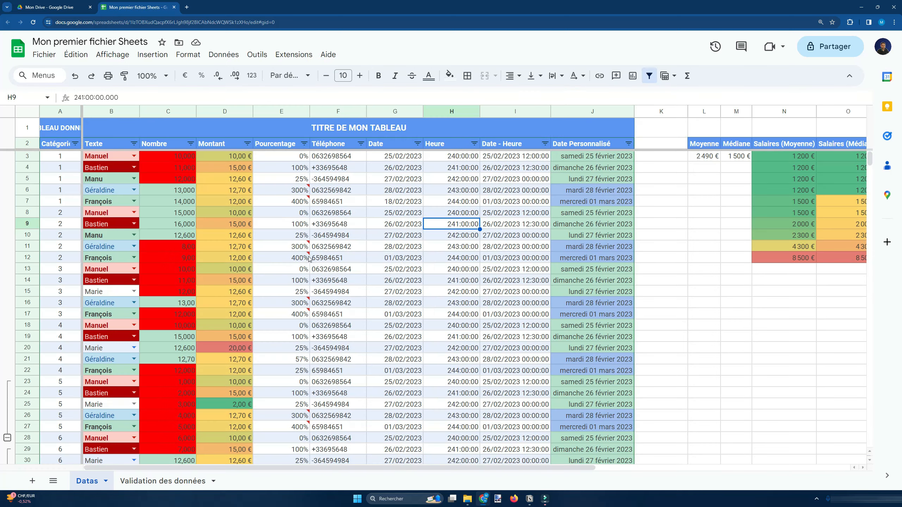
{"action": "left_click", "coordinate": [264, 194]}
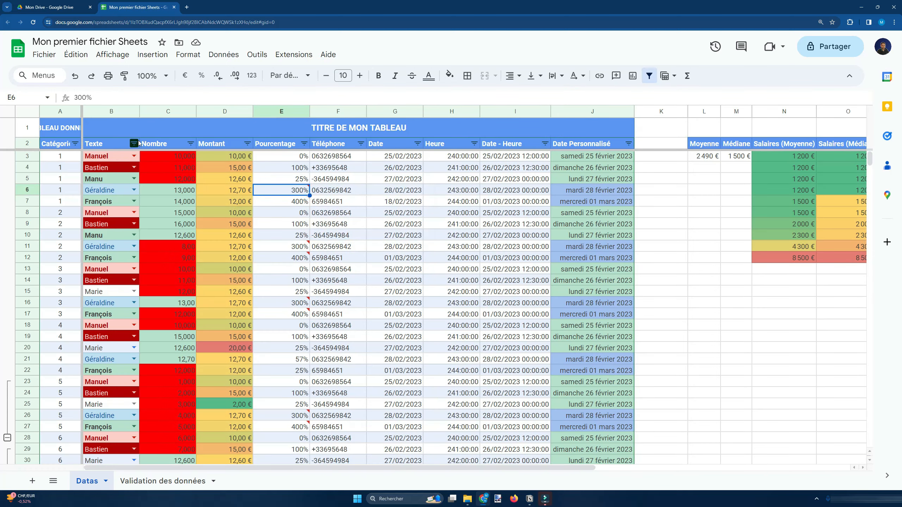
Sort the table by the Texte column from A to Z and select the Nombre cells C3:C14 of the first group.
{"action": "left_click", "coordinate": [134, 144]}
{"action": "left_click", "coordinate": [160, 164]}
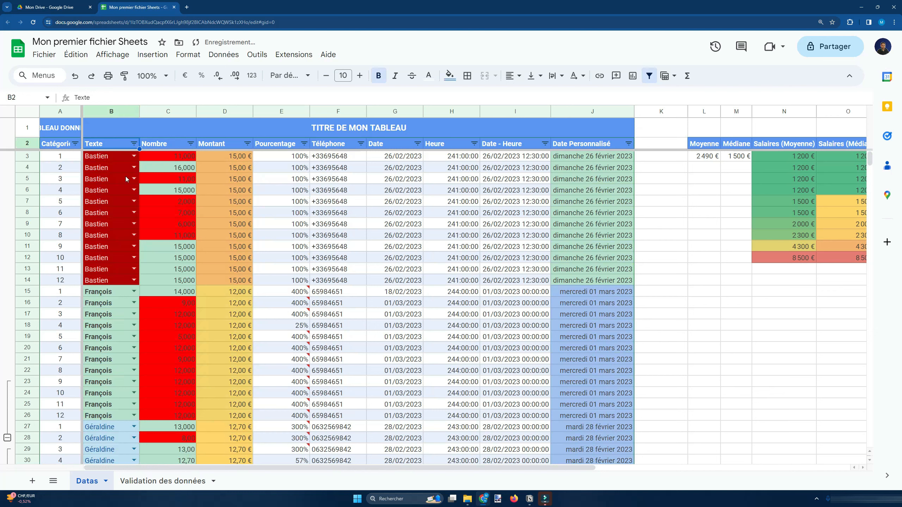
{"action": "left_click_drag", "start_coordinate": [167, 157], "coordinate": [162, 279]}
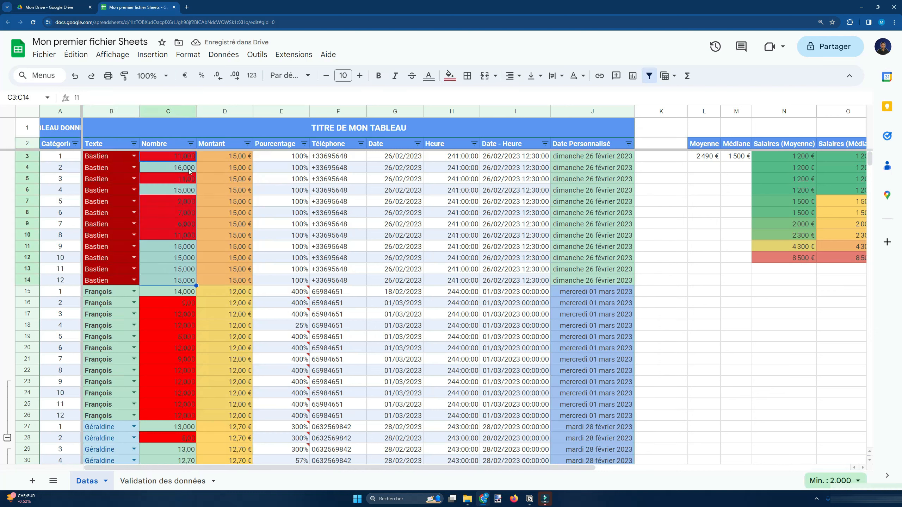
Sort the table by the Nombre column from A to Z through its filter and review the row order.
{"action": "left_click", "coordinate": [190, 144]}
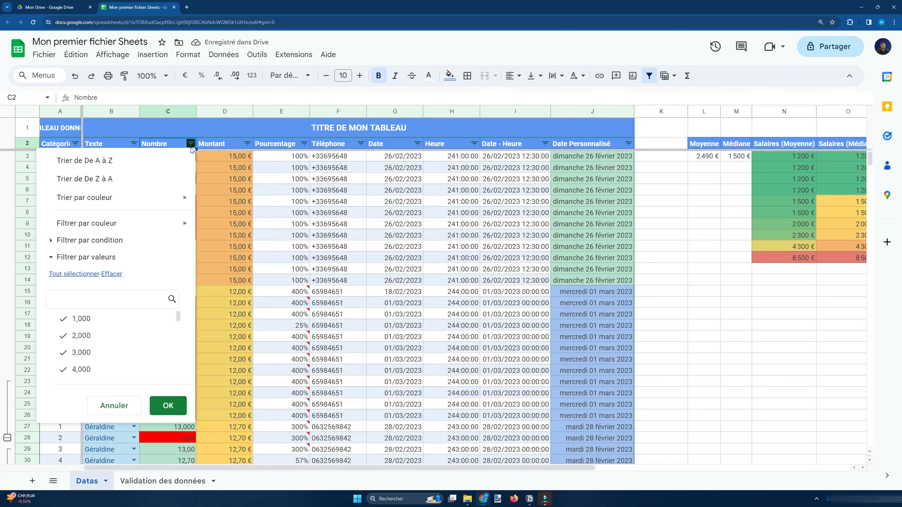
{"action": "left_click", "coordinate": [172, 160]}
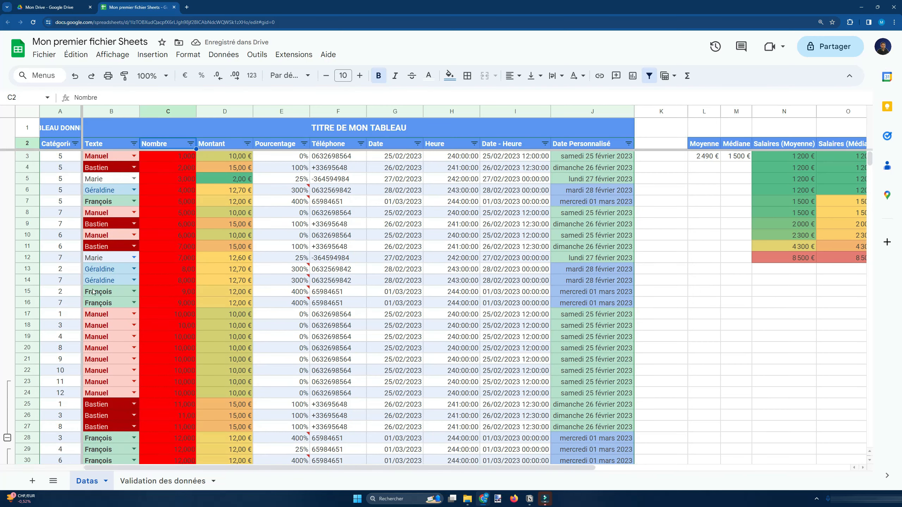
{"action": "scroll", "coordinate": [95, 341], "scroll_direction": "down", "scroll_amount": 6}
{"action": "scroll", "coordinate": [102, 359], "scroll_direction": "up", "scroll_amount": 6}
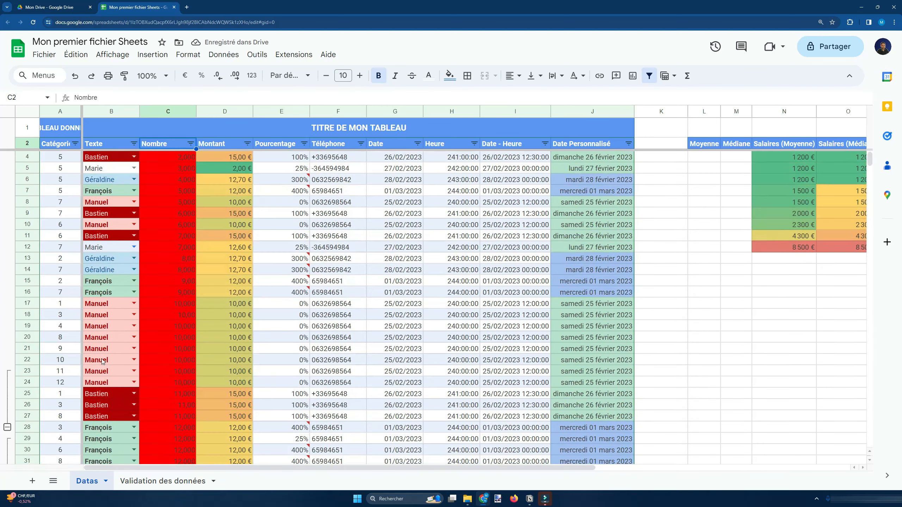
{"action": "scroll", "coordinate": [101, 358], "scroll_direction": "up", "scroll_amount": 1}
{"action": "left_click", "coordinate": [189, 180]}
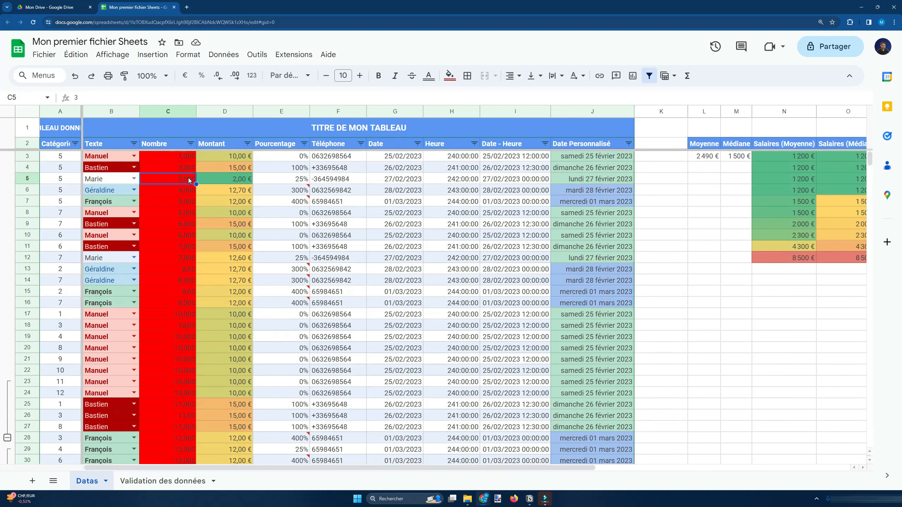
{"action": "left_click", "coordinate": [263, 203]}
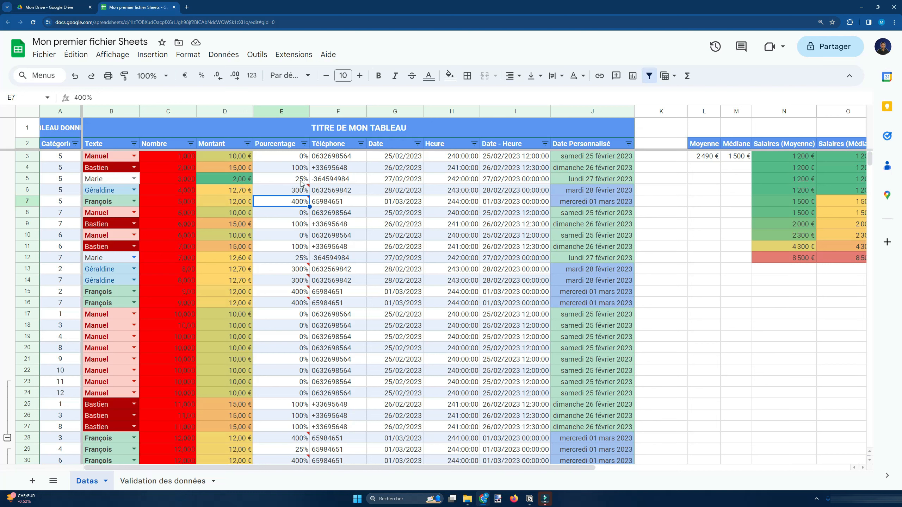
{"action": "left_click", "coordinate": [328, 181]}
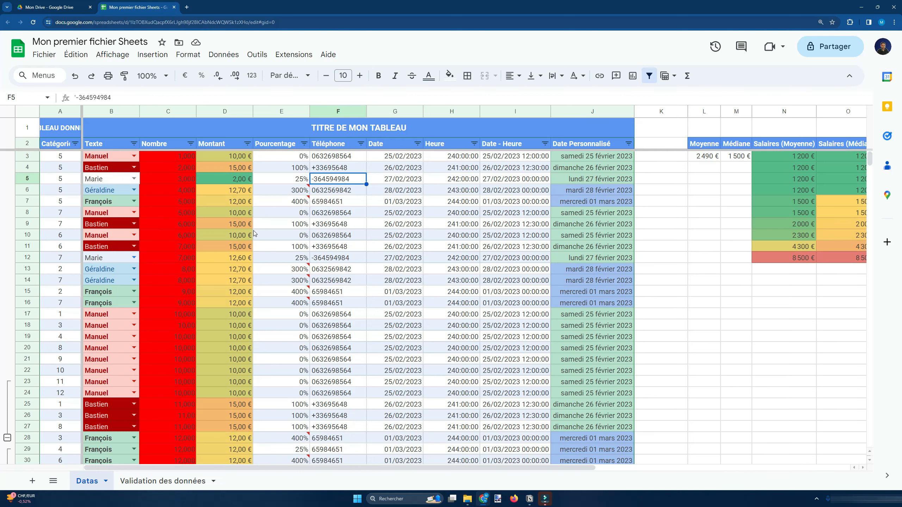
{"action": "left_click", "coordinate": [298, 203]}
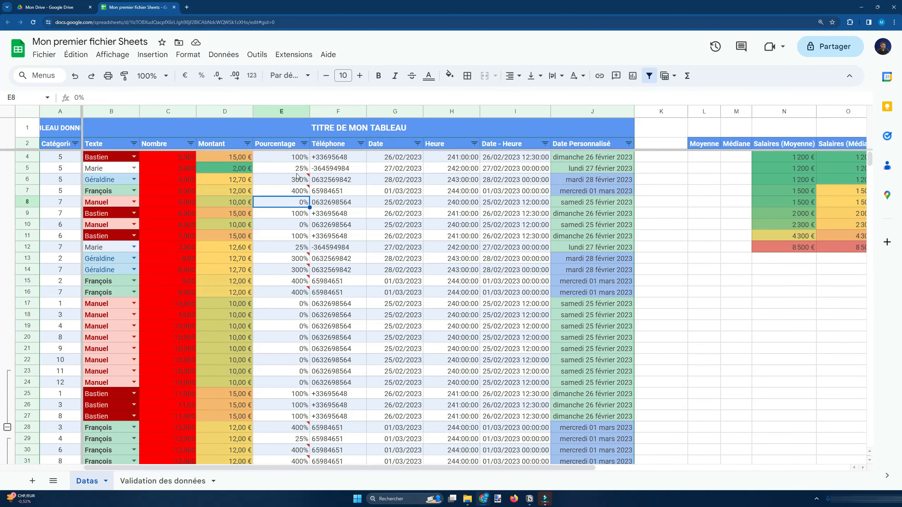
{"action": "left_click", "coordinate": [297, 173]}
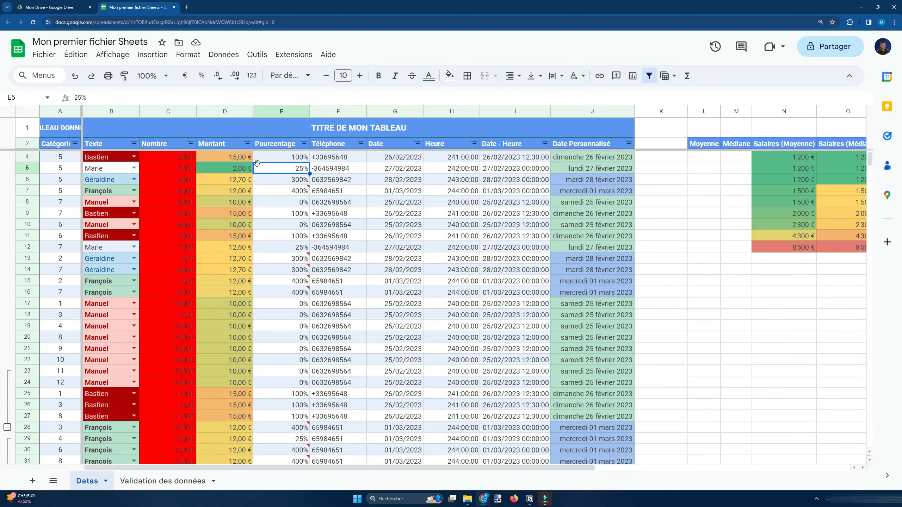
Reapply the A to Z sort on the Nombre column and select the Catégorie values from A3 to A41.
{"action": "left_click", "coordinate": [191, 144]}
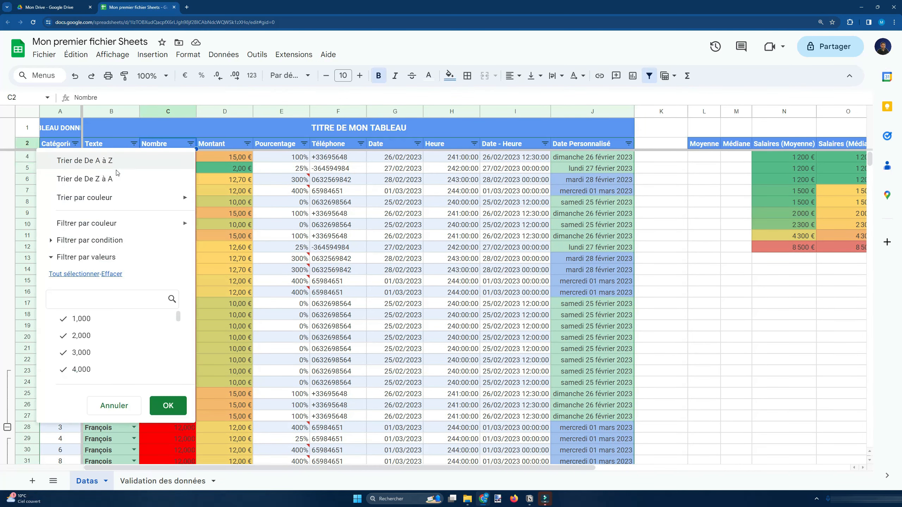
{"action": "left_click", "coordinate": [85, 161]}
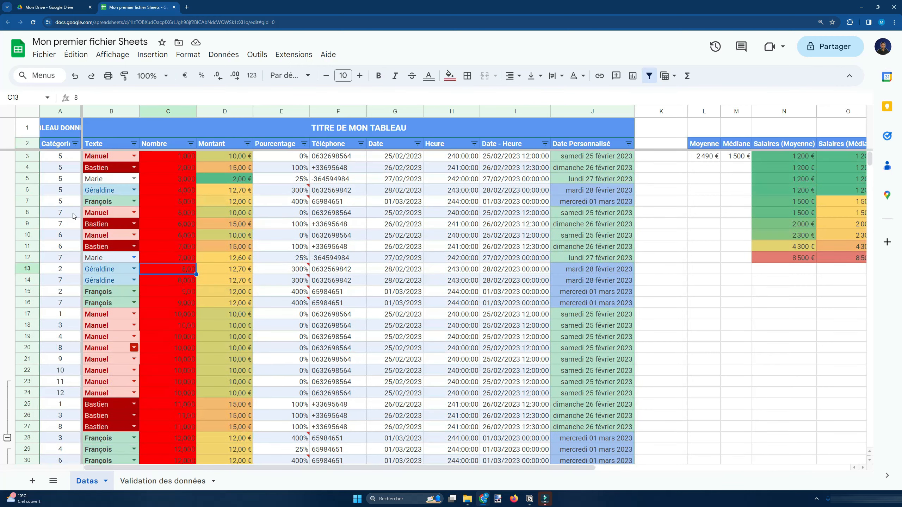
{"action": "left_click_drag", "start_coordinate": [53, 160], "coordinate": [67, 468]}
{"action": "scroll", "coordinate": [156, 332], "scroll_direction": "up", "scroll_amount": 4}
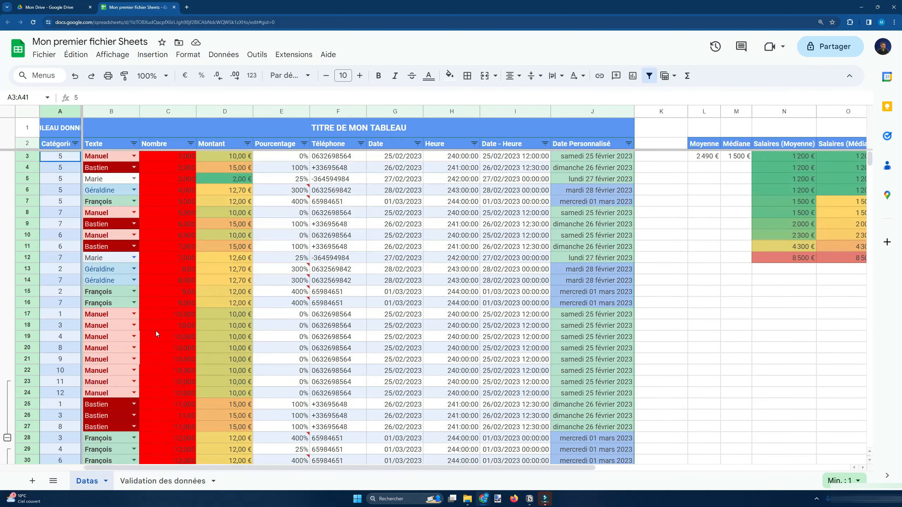
Sort the table by the Catégorie column from A to Z and select the Nombre cells C3:C7 of category 1.
{"action": "left_click", "coordinate": [74, 190]}
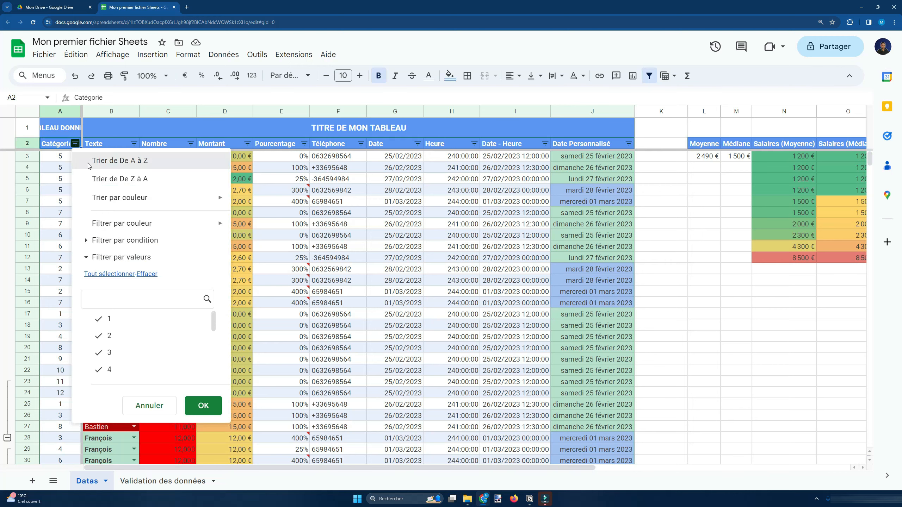
{"action": "left_click", "coordinate": [88, 164]}
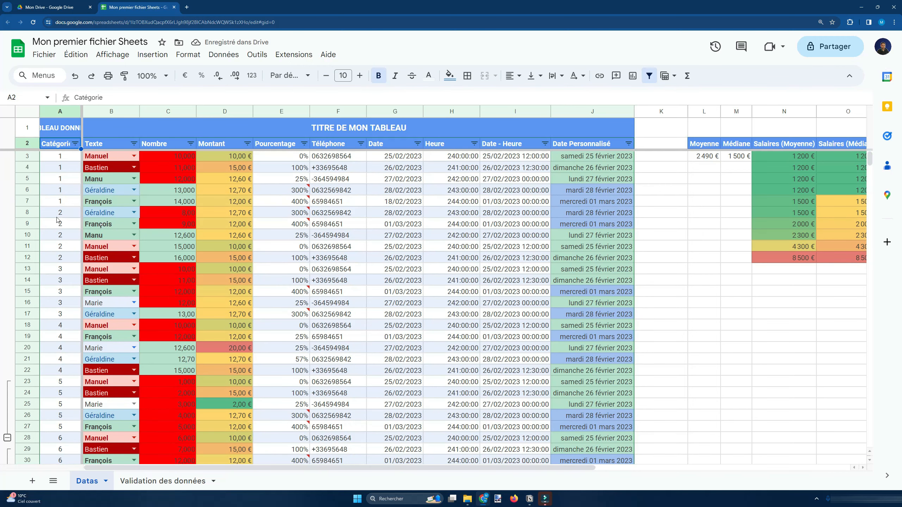
{"action": "left_click", "coordinate": [164, 146]}
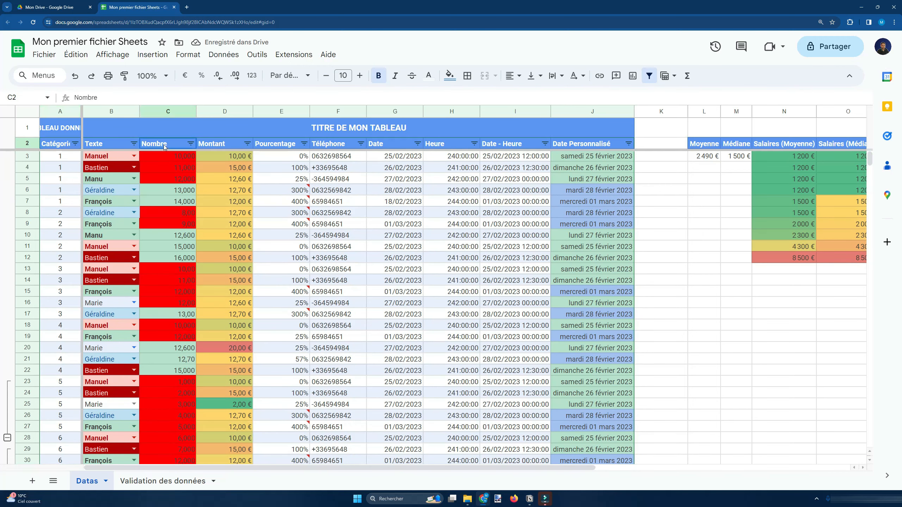
{"action": "left_click_drag", "start_coordinate": [175, 158], "coordinate": [174, 212]}
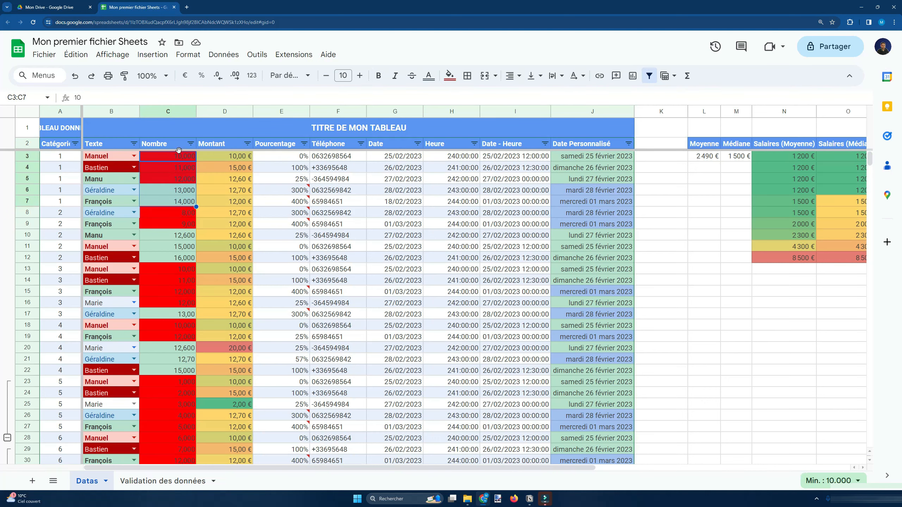
Undo the Catégorie and Nombre sorts so the table is ordered by Texte again.
{"action": "left_click", "coordinate": [183, 171]}
{"action": "left_click", "coordinate": [182, 187]}
{"action": "left_click", "coordinate": [180, 182]}
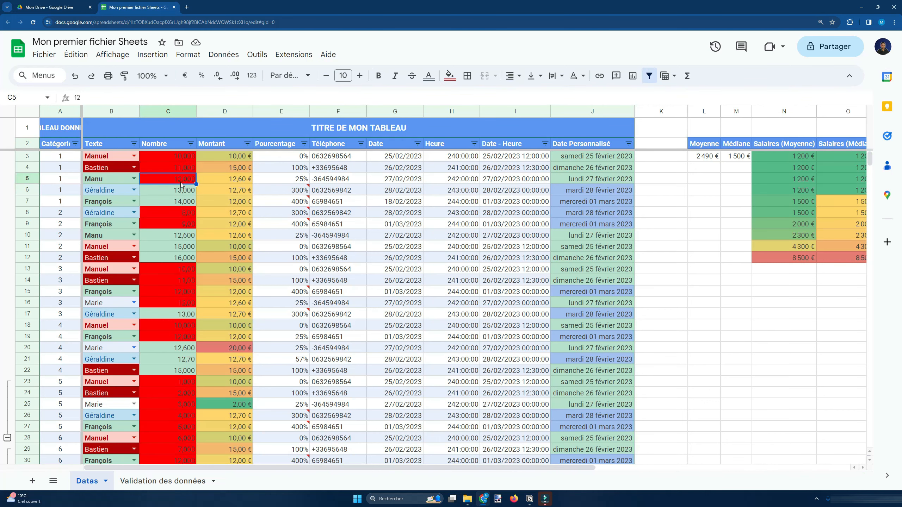
{"action": "key", "text": "ctrl+z"}
{"action": "key", "text": "ctrl+z"}
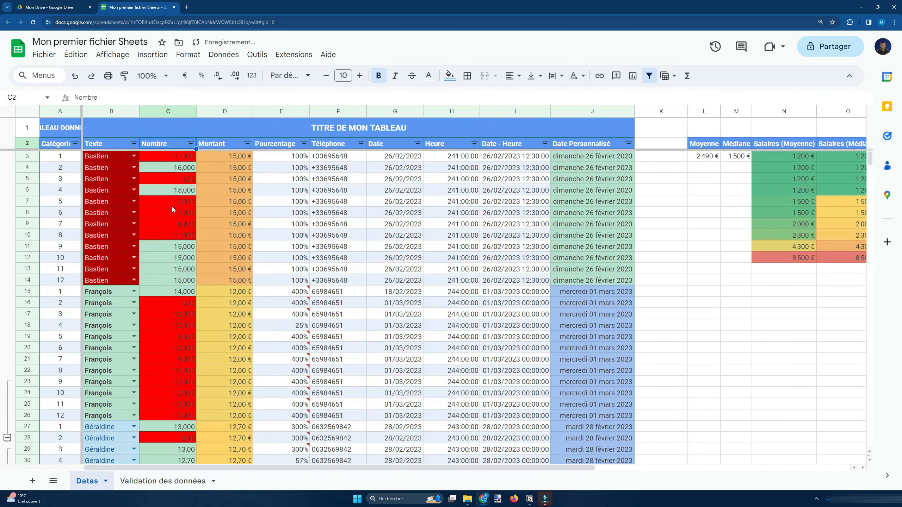
{"action": "left_click", "coordinate": [165, 223]}
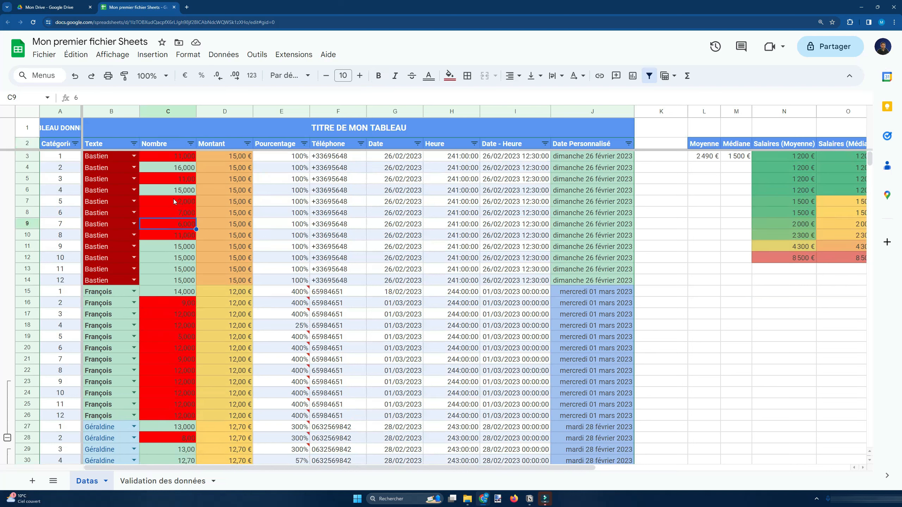
{"action": "left_click", "coordinate": [175, 190]}
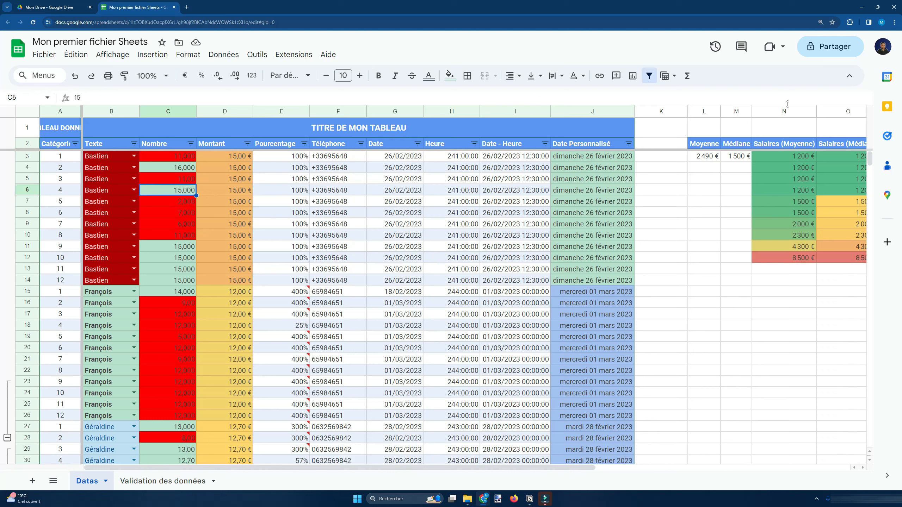
Open the version history, browse the saved versions and examine the table in the 2 janvier à 19:43 version.
{"action": "left_click", "coordinate": [715, 46]}
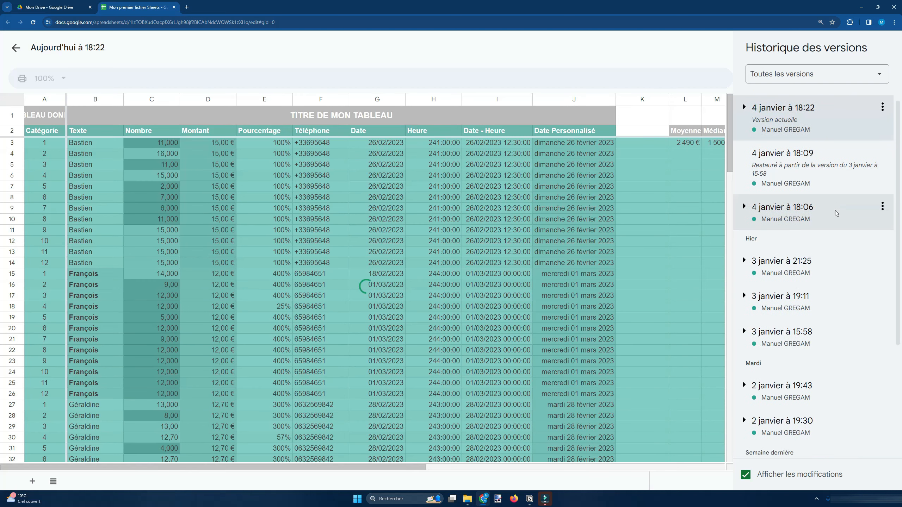
{"action": "scroll", "coordinate": [845, 242], "scroll_direction": "down", "scroll_amount": 1}
{"action": "scroll", "coordinate": [846, 253], "scroll_direction": "down", "scroll_amount": 5}
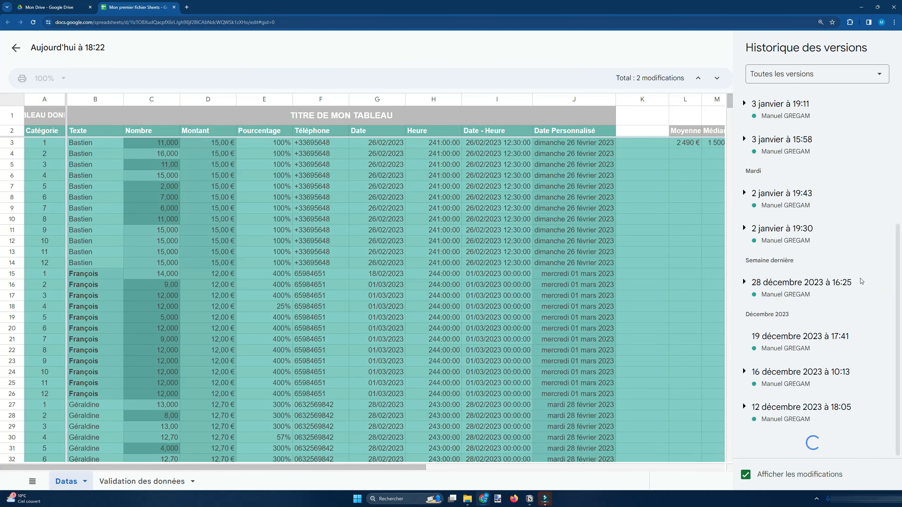
{"action": "scroll", "coordinate": [822, 380], "scroll_direction": "up", "scroll_amount": 6}
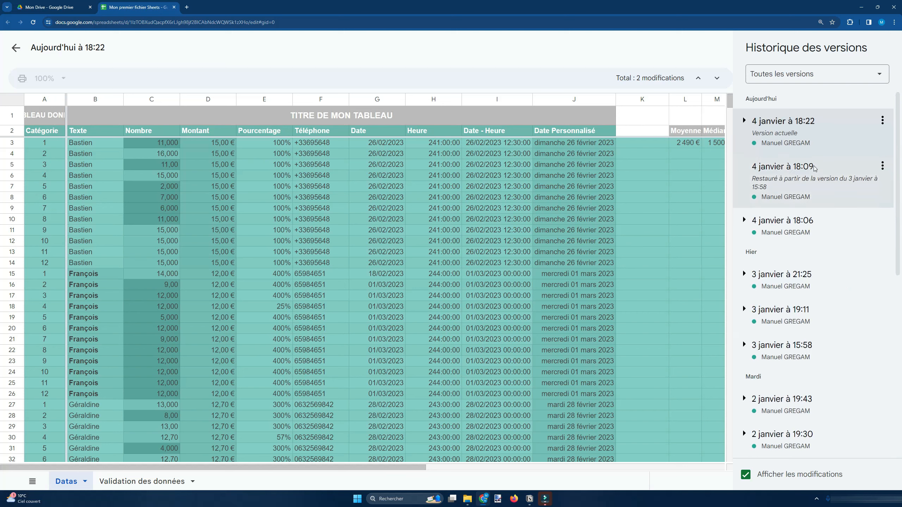
{"action": "scroll", "coordinate": [788, 312], "scroll_direction": "down", "scroll_amount": 2}
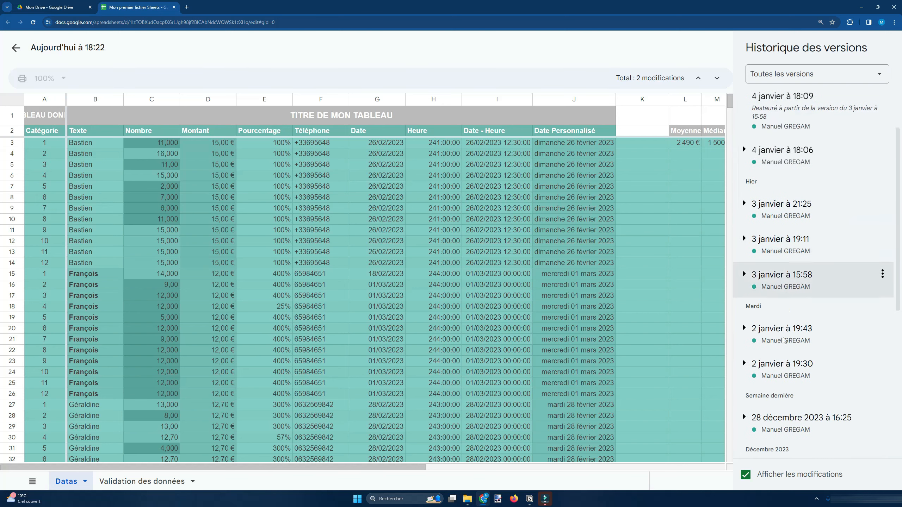
{"action": "left_click", "coordinate": [785, 341]}
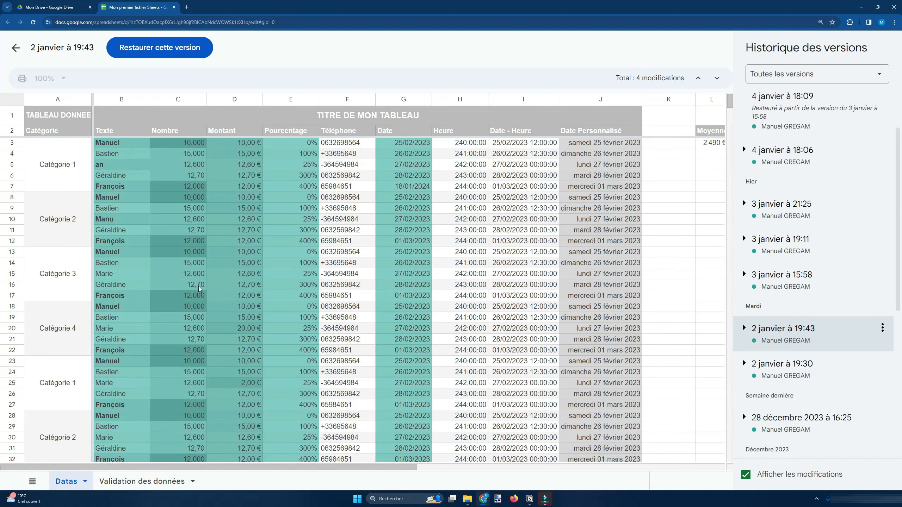
{"action": "scroll", "coordinate": [214, 243], "scroll_direction": "down", "scroll_amount": 3}
{"action": "scroll", "coordinate": [192, 154], "scroll_direction": "up", "scroll_amount": 3}
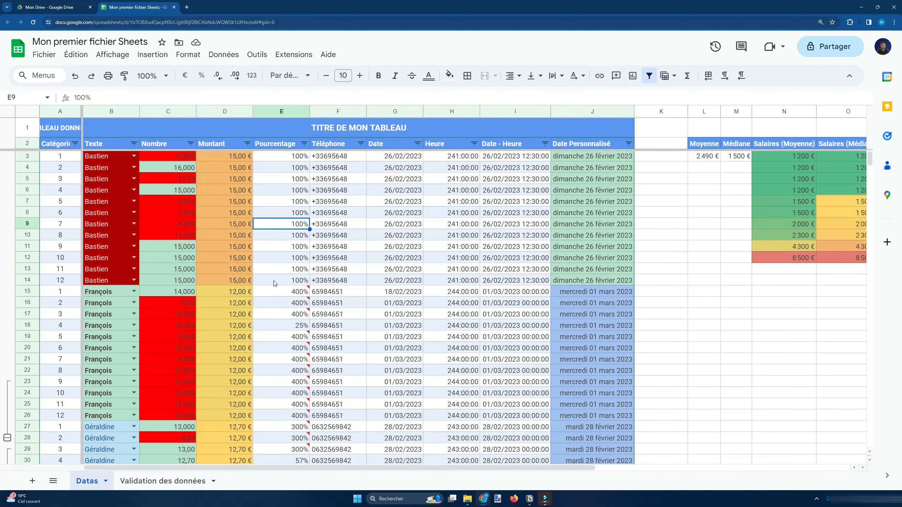
Leave the version history and undo the remaining Texte sort to restore the table's original row order.
{"action": "scroll", "coordinate": [326, 227], "scroll_direction": "down", "scroll_amount": 2}
{"action": "key", "text": "ctrl+z"}
{"action": "key", "text": "ctrl+z"}
{"action": "left_click_drag", "start_coordinate": [60, 144], "coordinate": [587, 146]}
{"action": "left_click", "coordinate": [331, 270]}
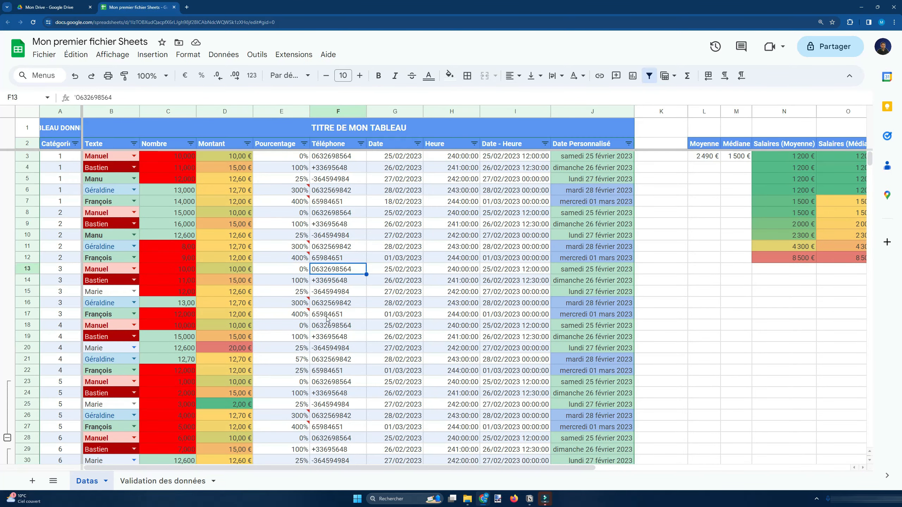
{"action": "left_click", "coordinate": [327, 316]}
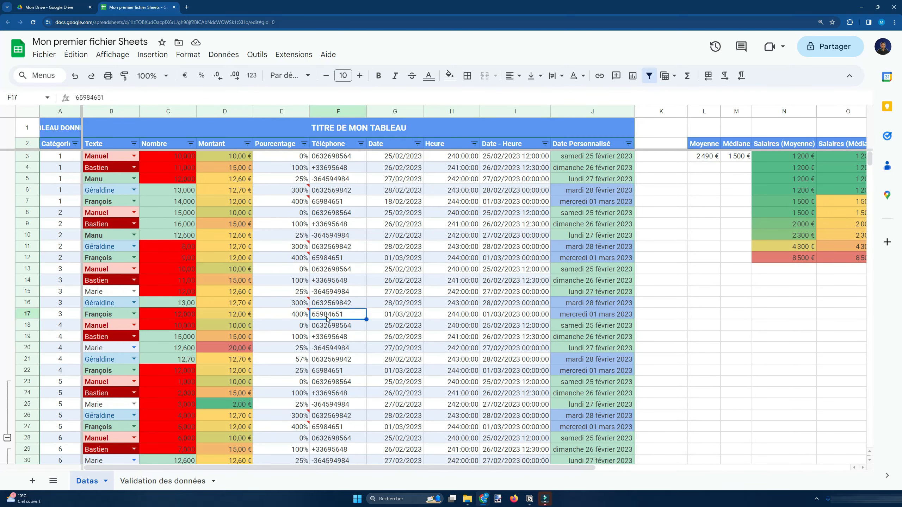
{"action": "scroll", "coordinate": [327, 315], "scroll_direction": "down", "scroll_amount": 2}
{"action": "scroll", "coordinate": [328, 316], "scroll_direction": "up", "scroll_amount": 2}
{"action": "left_click", "coordinate": [342, 261]}
{"action": "left_click", "coordinate": [352, 224]}
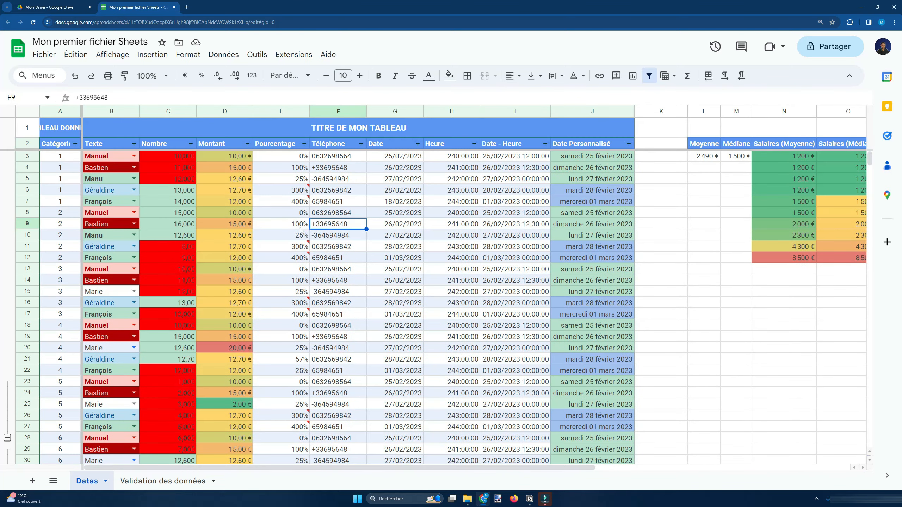
{"action": "left_click", "coordinate": [289, 228]}
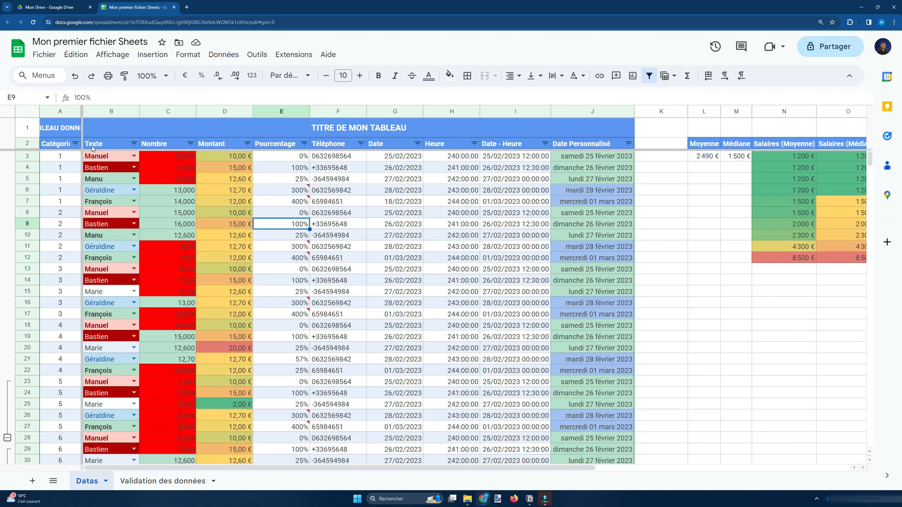
Clear all values in the Texte column's filter by values and apply it to the table.
{"action": "left_click", "coordinate": [106, 167]}
{"action": "left_click", "coordinate": [134, 143]}
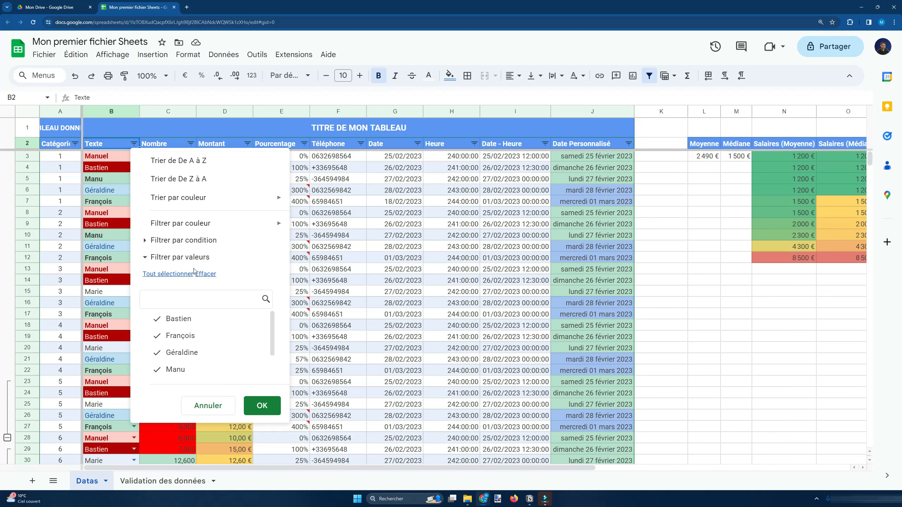
{"action": "scroll", "coordinate": [201, 351], "scroll_direction": "down", "scroll_amount": 1}
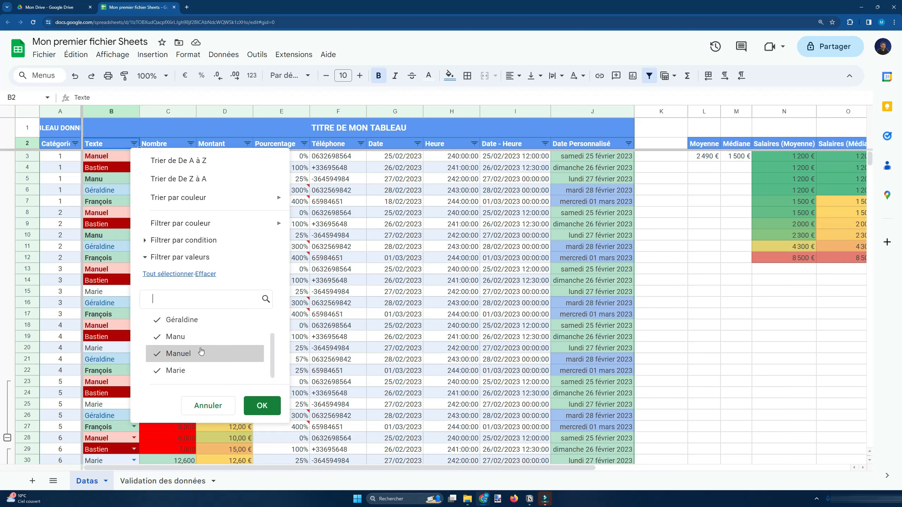
{"action": "scroll", "coordinate": [201, 352], "scroll_direction": "up", "scroll_amount": 1}
{"action": "left_click", "coordinate": [210, 274]}
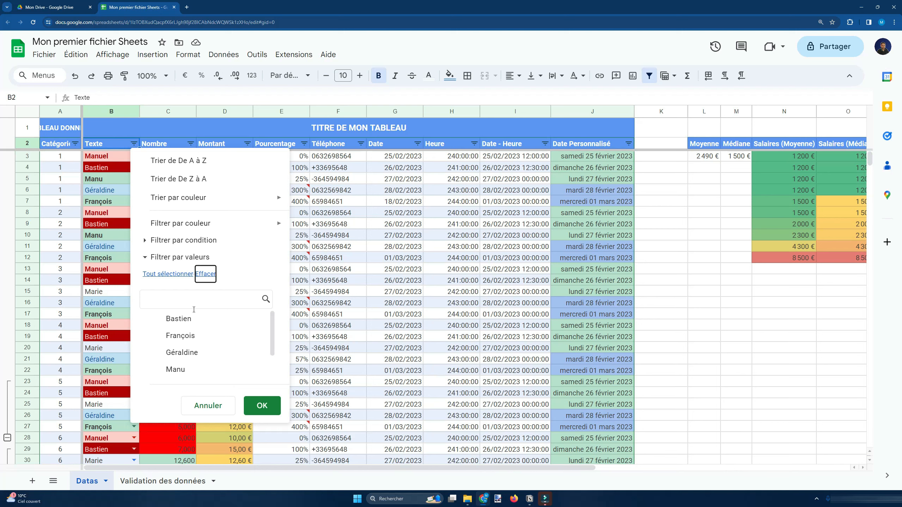
{"action": "scroll", "coordinate": [187, 323], "scroll_direction": "down", "scroll_amount": 1}
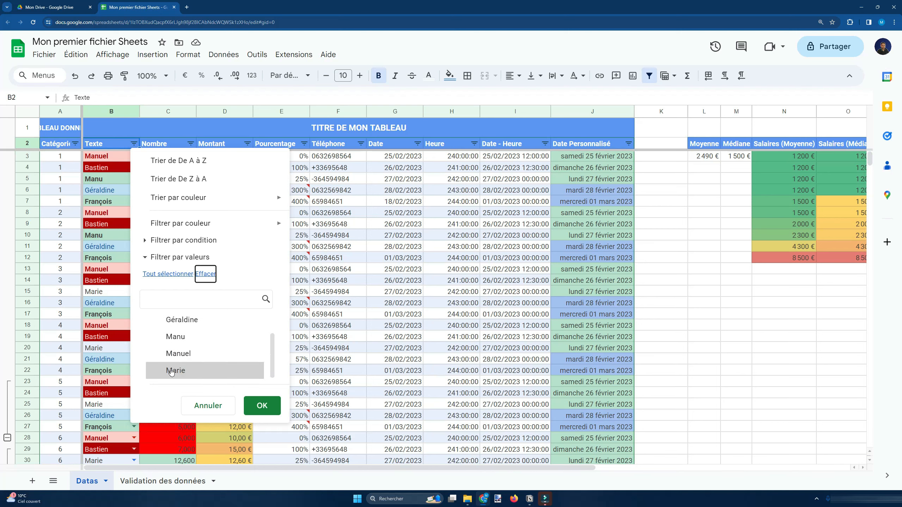
{"action": "left_click", "coordinate": [272, 406]}
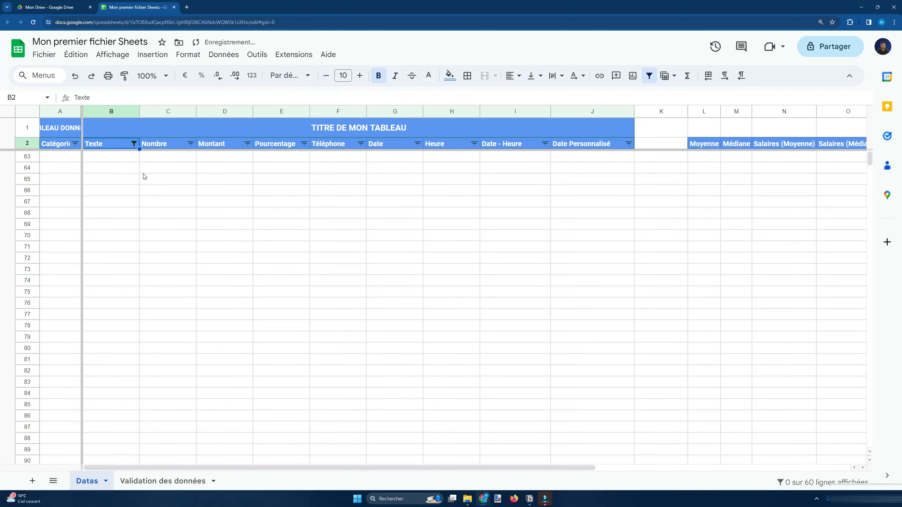
{"action": "left_click", "coordinate": [122, 168]}
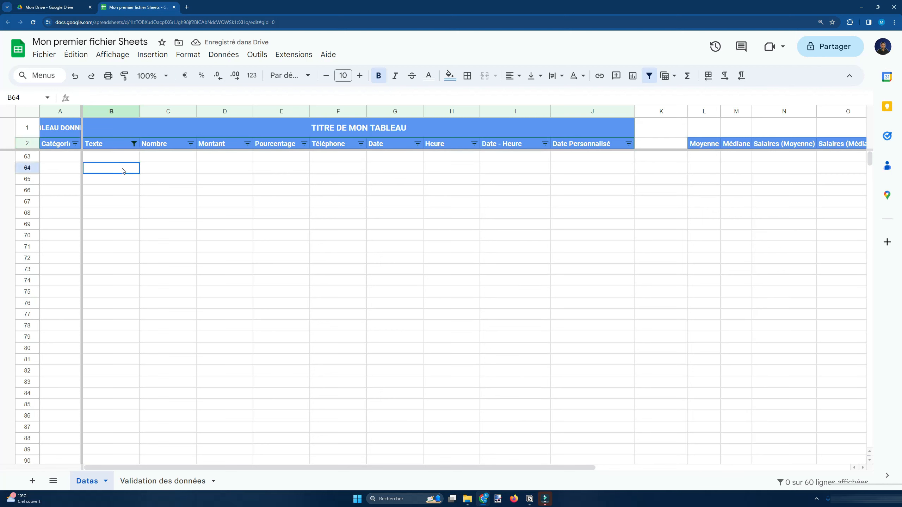
Select all values again in the Texte column's filter.
{"action": "left_click", "coordinate": [139, 147]}
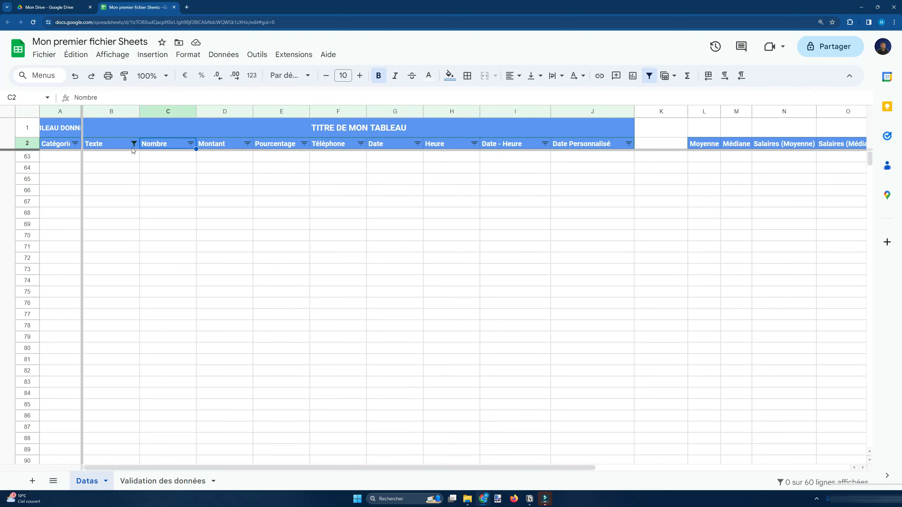
{"action": "left_click", "coordinate": [133, 144]}
{"action": "left_click", "coordinate": [168, 274]}
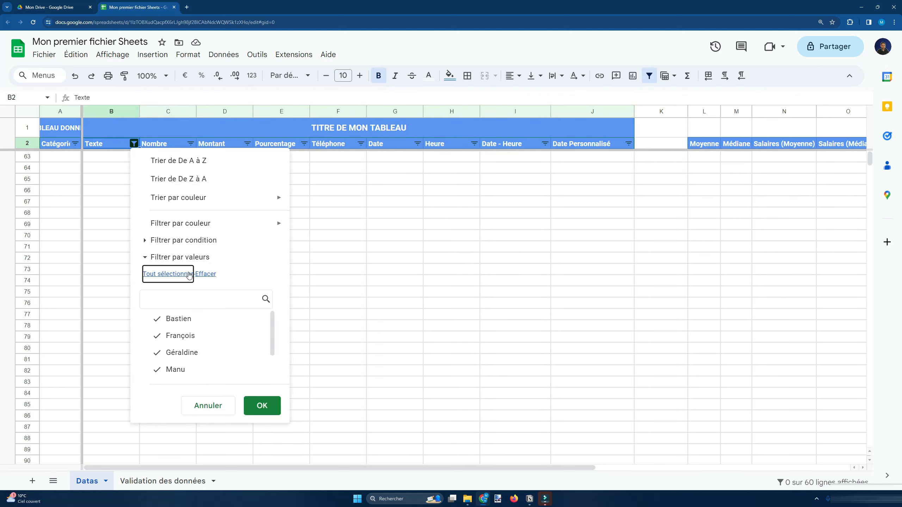
Filter the Texte column by values to keep only the first listed name and select its displayed cells.
{"action": "left_click", "coordinate": [206, 274]}
{"action": "scroll", "coordinate": [200, 336], "scroll_direction": "down", "scroll_amount": 1}
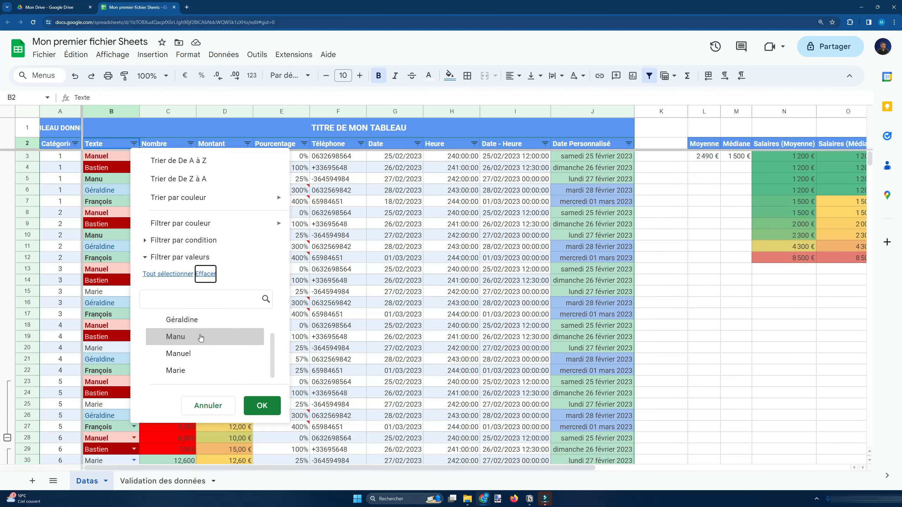
{"action": "left_click", "coordinate": [200, 336]}
{"action": "scroll", "coordinate": [200, 338], "scroll_direction": "up", "scroll_amount": 1}
{"action": "left_click", "coordinate": [189, 372]}
{"action": "left_click", "coordinate": [179, 319]}
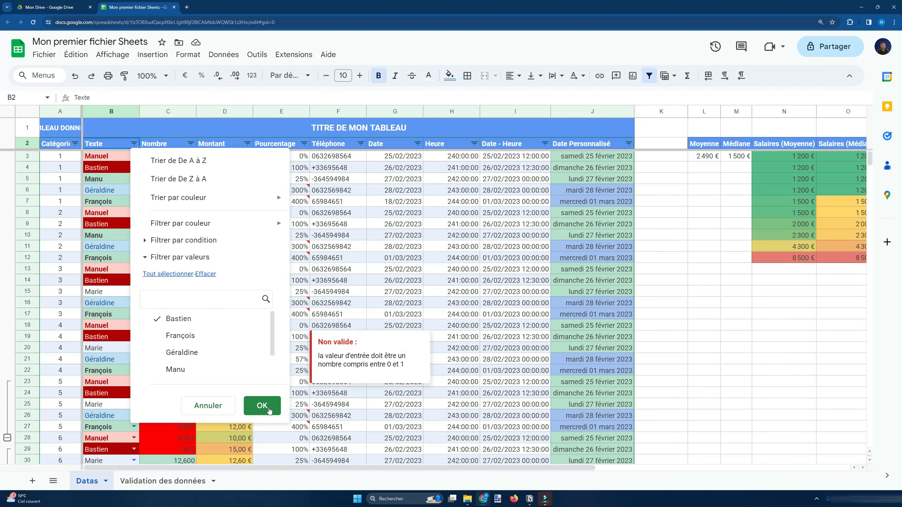
{"action": "left_click", "coordinate": [261, 405]}
{"action": "left_click_drag", "start_coordinate": [113, 157], "coordinate": [119, 282]}
{"action": "left_click", "coordinate": [174, 319]}
{"action": "left_click", "coordinate": [187, 282]}
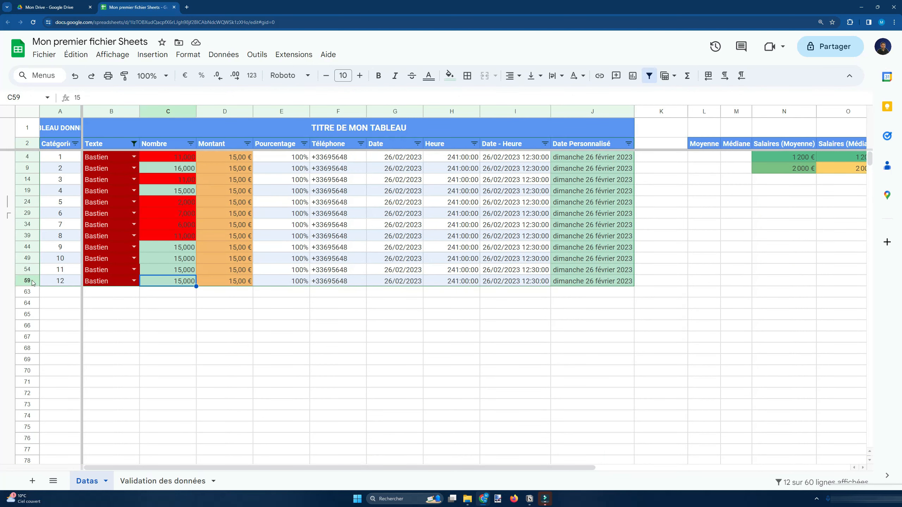
Restore all values in the Texte filter and look through the conditions offered for filtering by condition.
{"action": "left_click", "coordinate": [134, 144]}
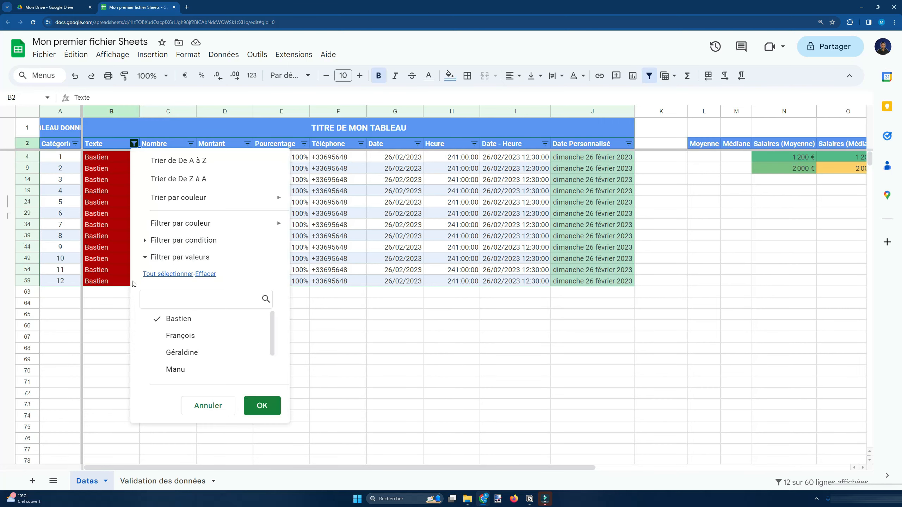
{"action": "left_click", "coordinate": [180, 245]}
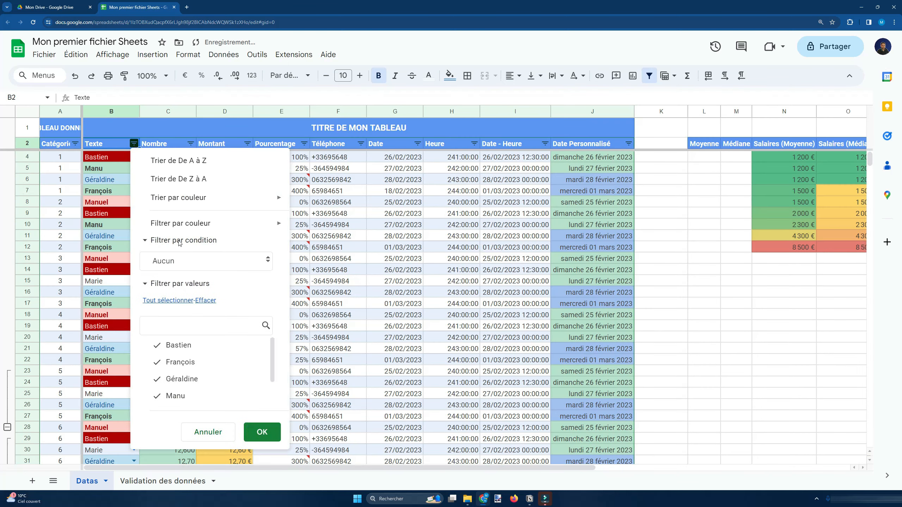
{"action": "left_click", "coordinate": [184, 264]}
{"action": "scroll", "coordinate": [226, 355], "scroll_direction": "down", "scroll_amount": 3}
{"action": "scroll", "coordinate": [222, 387], "scroll_direction": "up", "scroll_amount": 2}
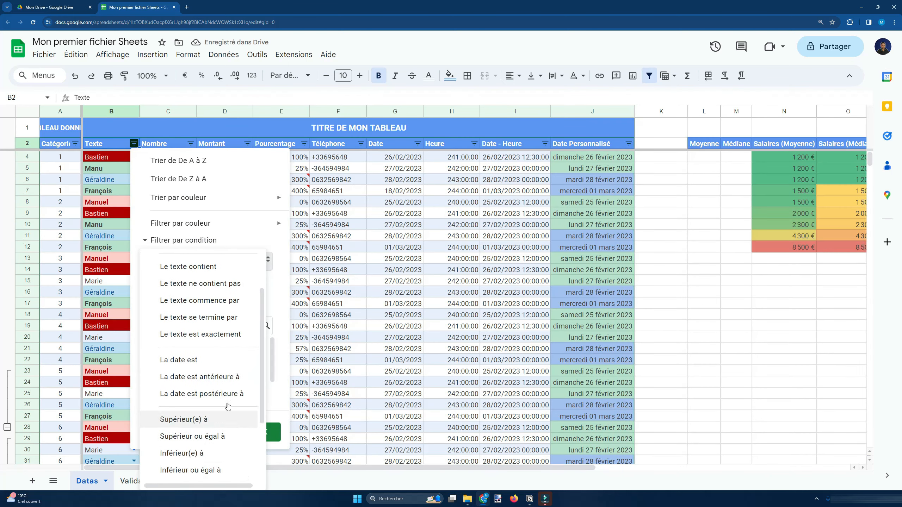
{"action": "scroll", "coordinate": [220, 413], "scroll_direction": "down", "scroll_amount": 3}
{"action": "scroll", "coordinate": [212, 430], "scroll_direction": "up", "scroll_amount": 5}
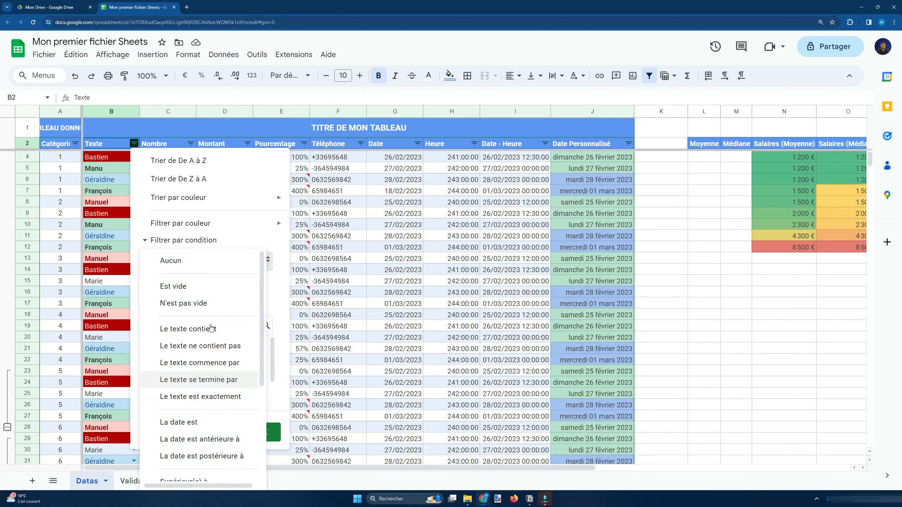
Filter the Texte column by the condition Le texte contient with the value "Te".
{"action": "left_click", "coordinate": [205, 326]}
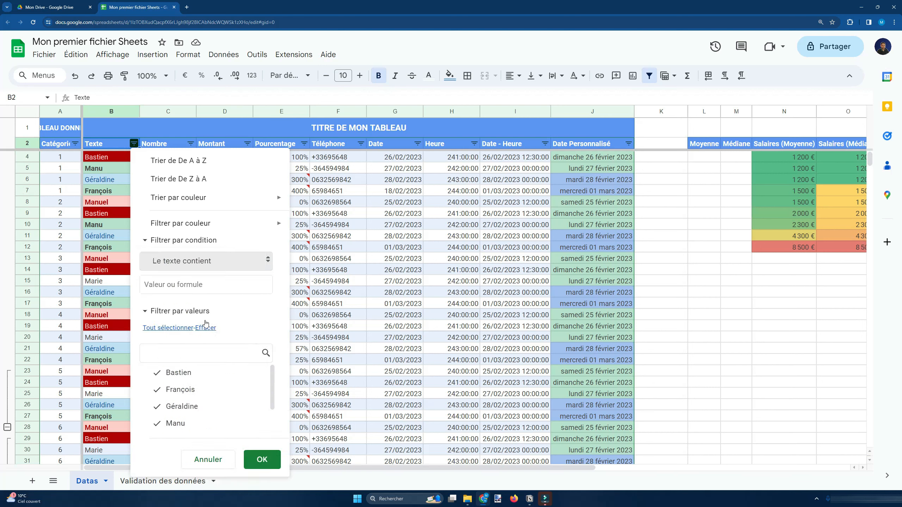
{"action": "left_click", "coordinate": [200, 285]}
{"action": "type", "text": "Te"}
{"action": "left_click", "coordinate": [261, 461]}
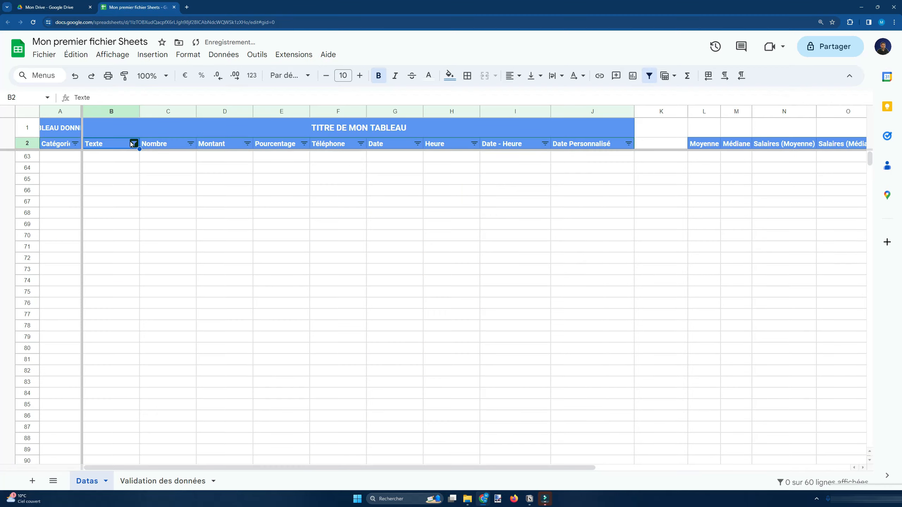
Replace the Texte column's filter with the condition Le texte contient and the value "an".
{"action": "left_click", "coordinate": [136, 144]}
{"action": "left_click", "coordinate": [199, 261]}
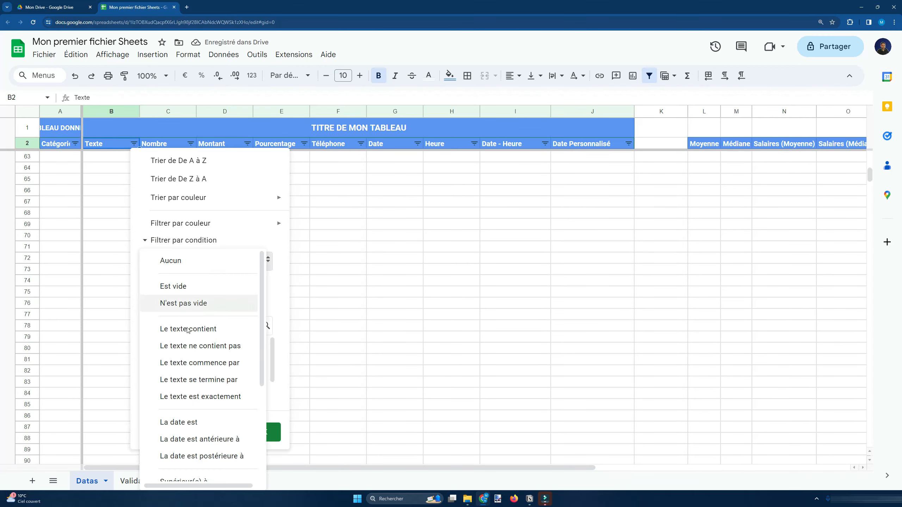
{"action": "left_click", "coordinate": [188, 329]}
{"action": "type", "text": "an"}
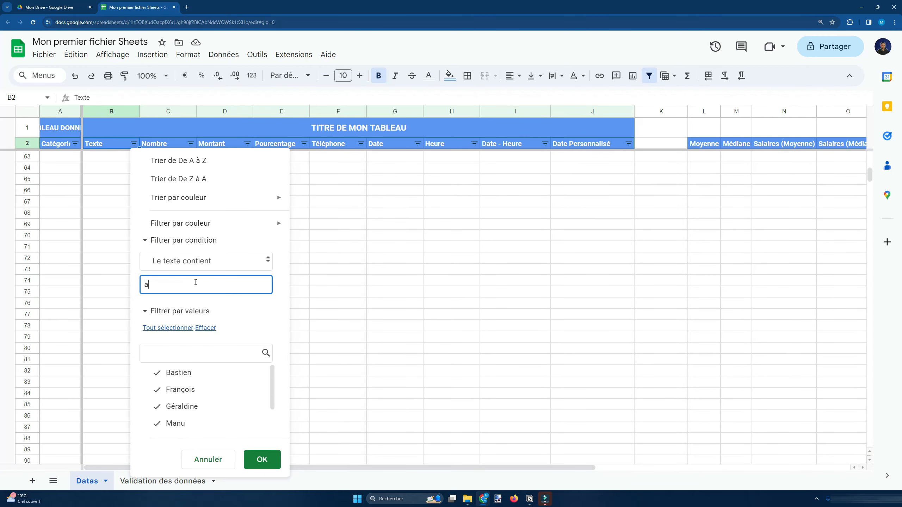
{"action": "left_click", "coordinate": [264, 466]}
Examine the Texte names in the filtered rows and their Montant and Pourcentage cells.
{"action": "left_click", "coordinate": [112, 203]}
{"action": "left_click", "coordinate": [108, 178]}
{"action": "left_click", "coordinate": [108, 202]}
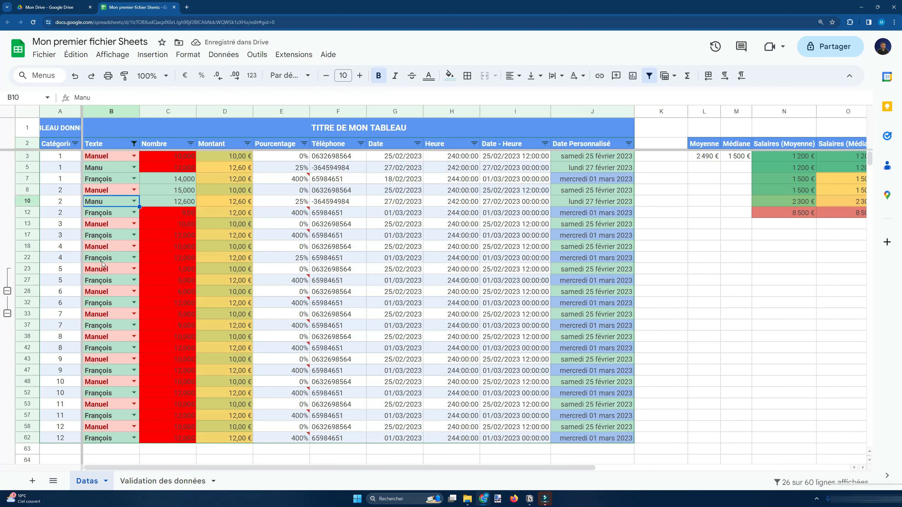
{"action": "left_click", "coordinate": [98, 301]}
{"action": "left_click", "coordinate": [110, 212]}
{"action": "left_click_drag", "start_coordinate": [222, 225], "coordinate": [233, 235]}
{"action": "left_click", "coordinate": [265, 213]}
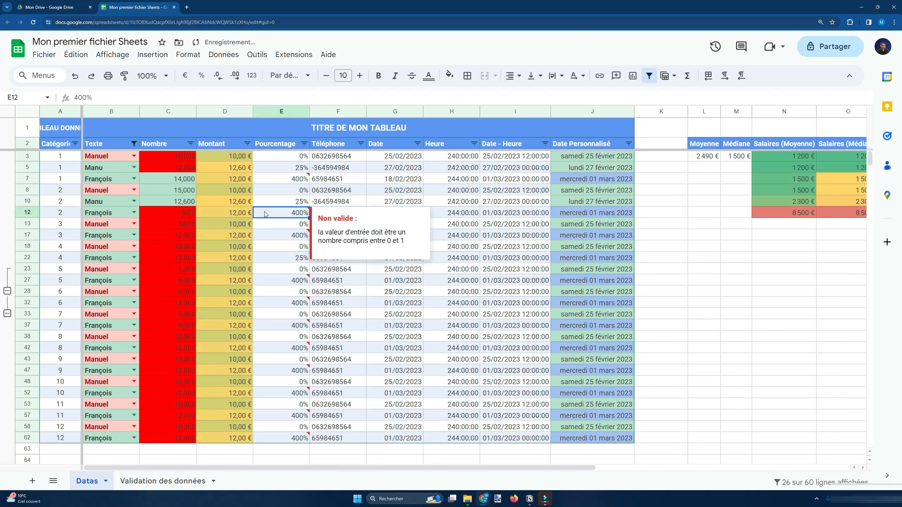
{"action": "left_click", "coordinate": [270, 193]}
{"action": "left_click", "coordinate": [268, 235]}
{"action": "left_click", "coordinate": [234, 202]}
{"action": "left_click", "coordinate": [232, 179]}
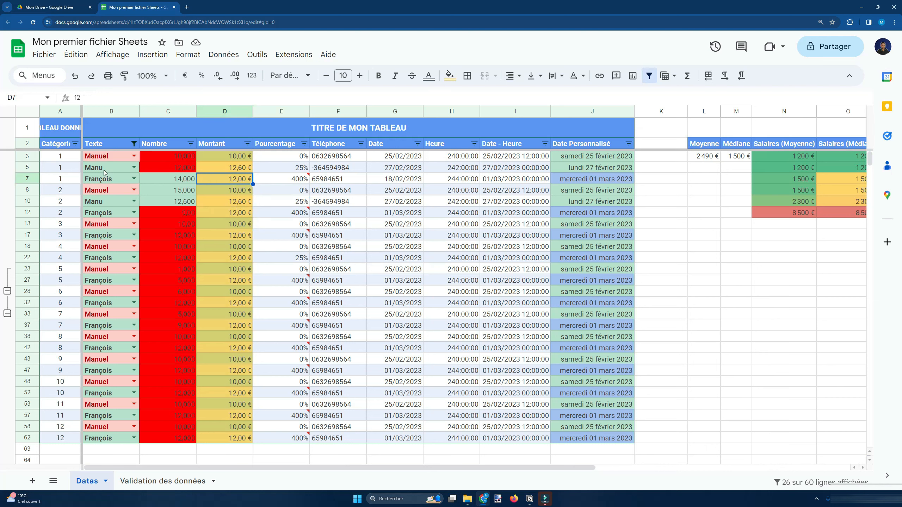
{"action": "left_click", "coordinate": [99, 341]}
{"action": "left_click", "coordinate": [218, 199]}
Filter the Montant column by the condition Supérieur(e) à with the value 10.
{"action": "left_click", "coordinate": [191, 144]}
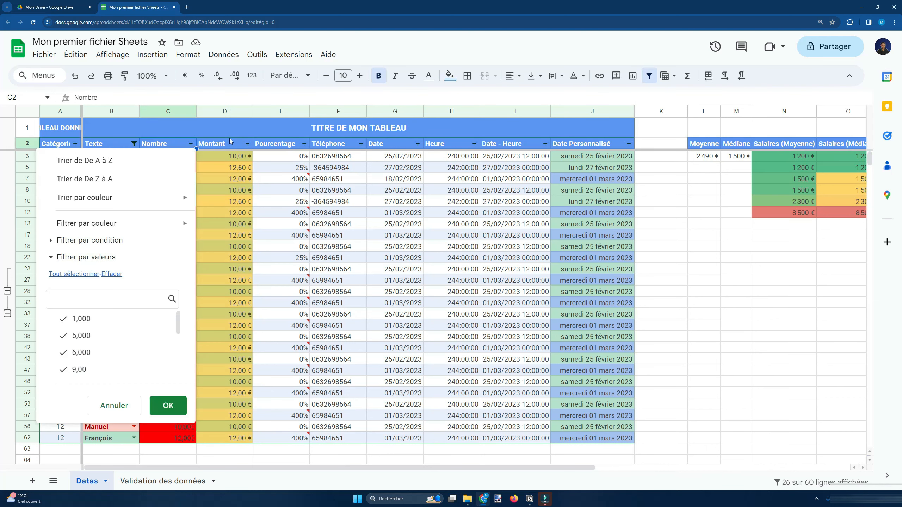
{"action": "left_click", "coordinate": [227, 140]}
{"action": "left_click", "coordinate": [247, 143]}
{"action": "left_click", "coordinate": [149, 240]}
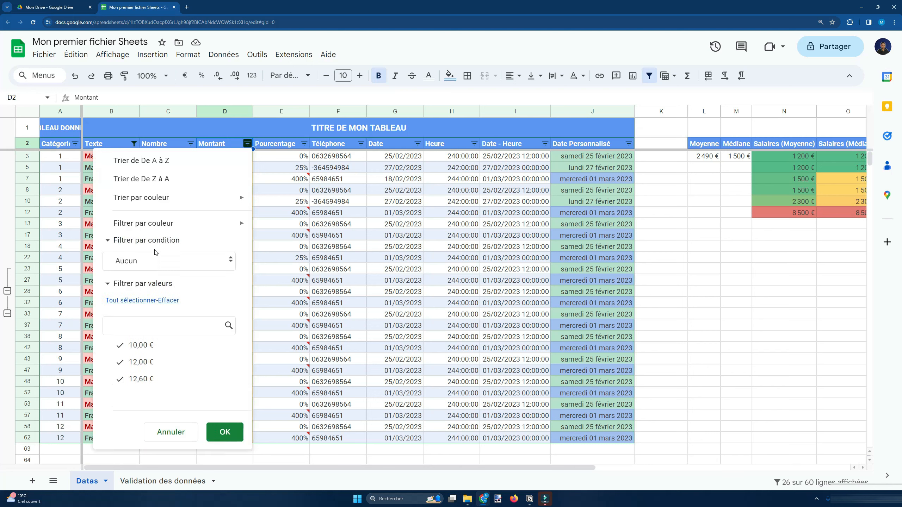
{"action": "left_click", "coordinate": [153, 262]}
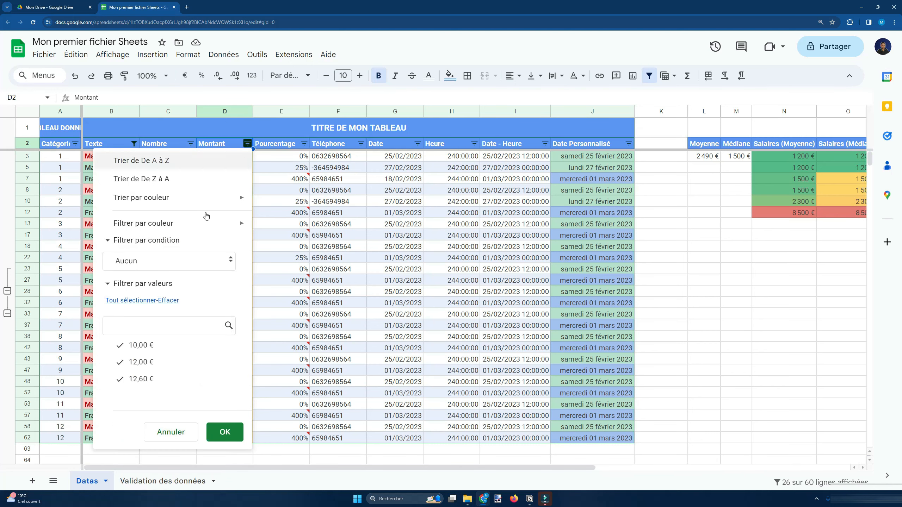
{"action": "left_click", "coordinate": [168, 267]}
{"action": "scroll", "coordinate": [171, 385], "scroll_direction": "down", "scroll_amount": 3}
{"action": "left_click", "coordinate": [171, 384]}
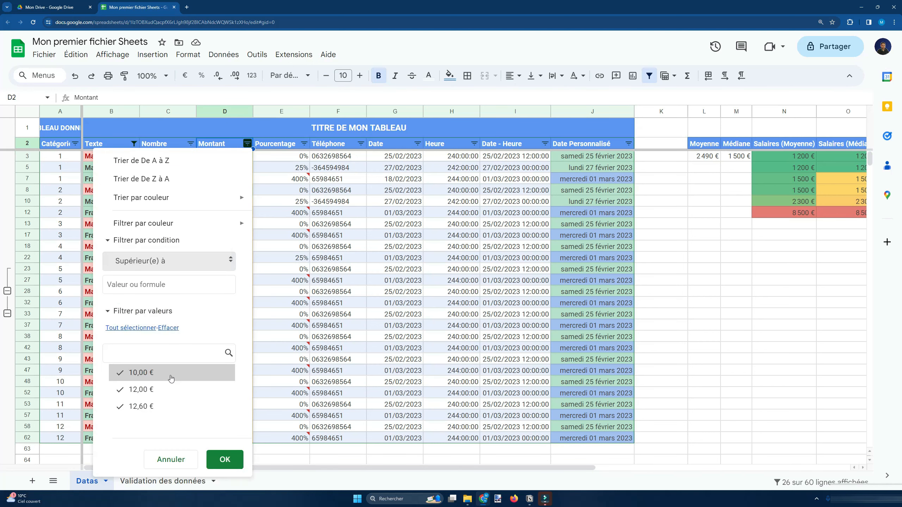
{"action": "left_click", "coordinate": [167, 287]}
{"action": "type", "text": "10"}
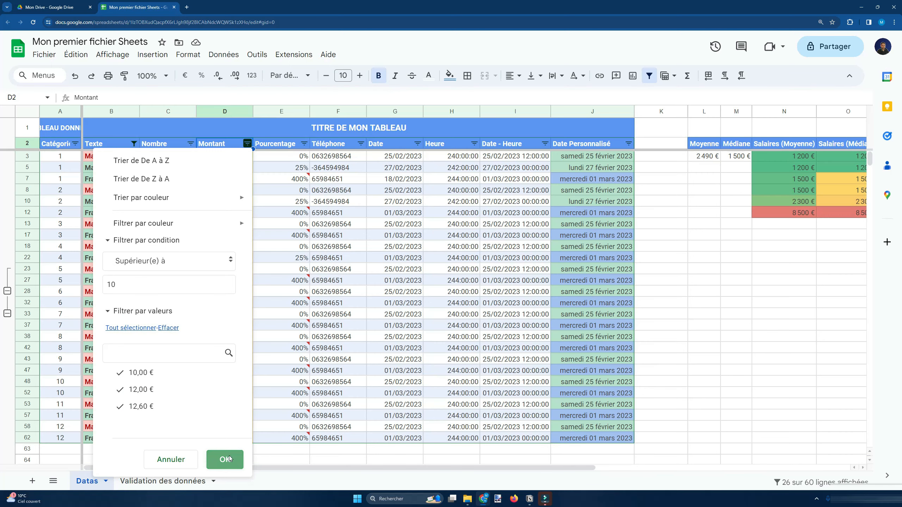
{"action": "left_click", "coordinate": [227, 460]}
{"action": "left_click_drag", "start_coordinate": [105, 161], "coordinate": [106, 292]}
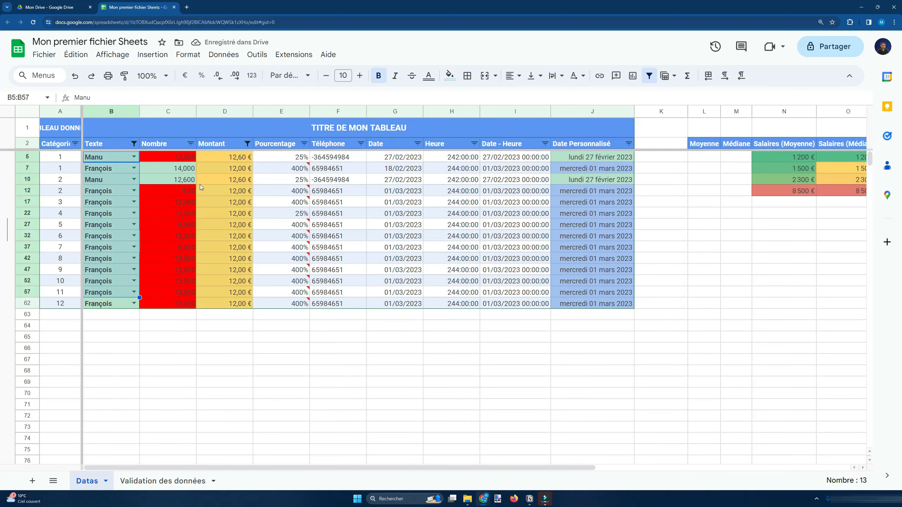
{"action": "left_click_drag", "start_coordinate": [221, 158], "coordinate": [220, 303]}
Filter the Date column by values so that only 01/03/2023 stays selected.
{"action": "left_click", "coordinate": [407, 171]}
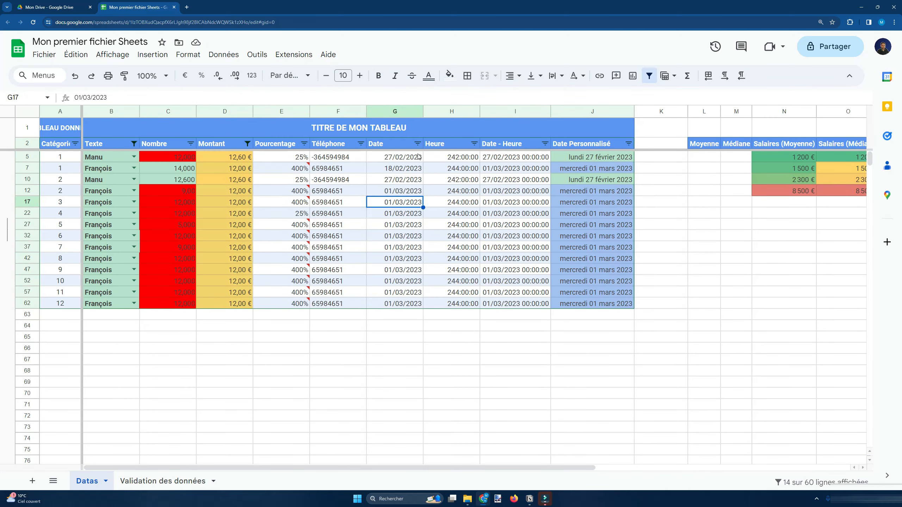
{"action": "left_click", "coordinate": [417, 144]}
{"action": "left_click", "coordinate": [319, 335]}
{"action": "left_click", "coordinate": [319, 319]}
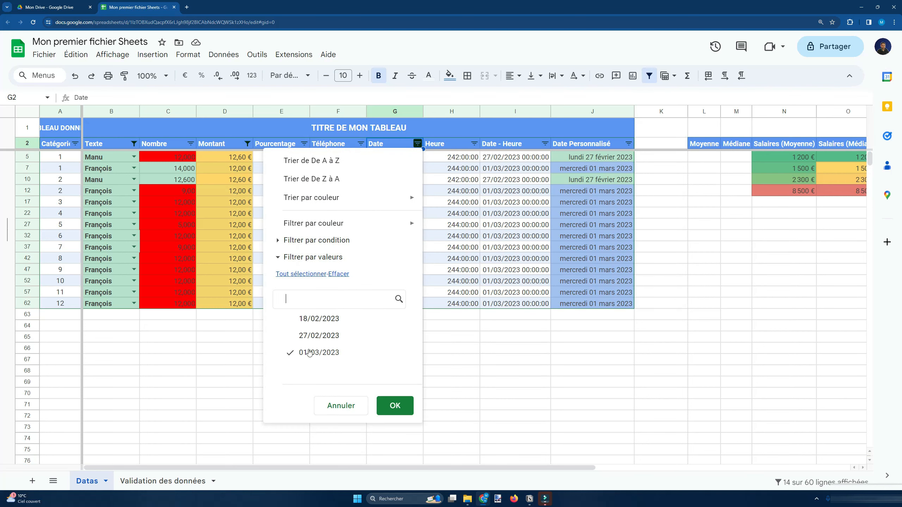
{"action": "left_click", "coordinate": [395, 406]}
{"action": "left_click", "coordinate": [395, 236]}
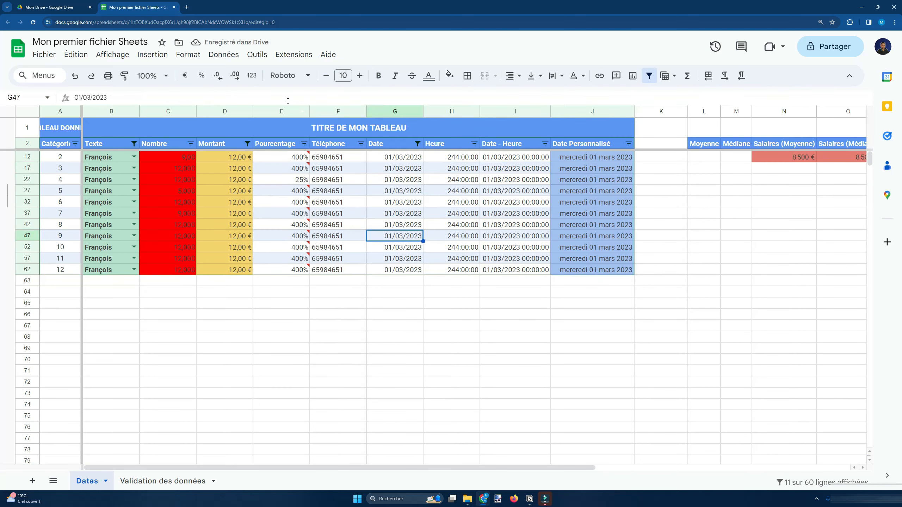
{"action": "left_click", "coordinate": [177, 272]}
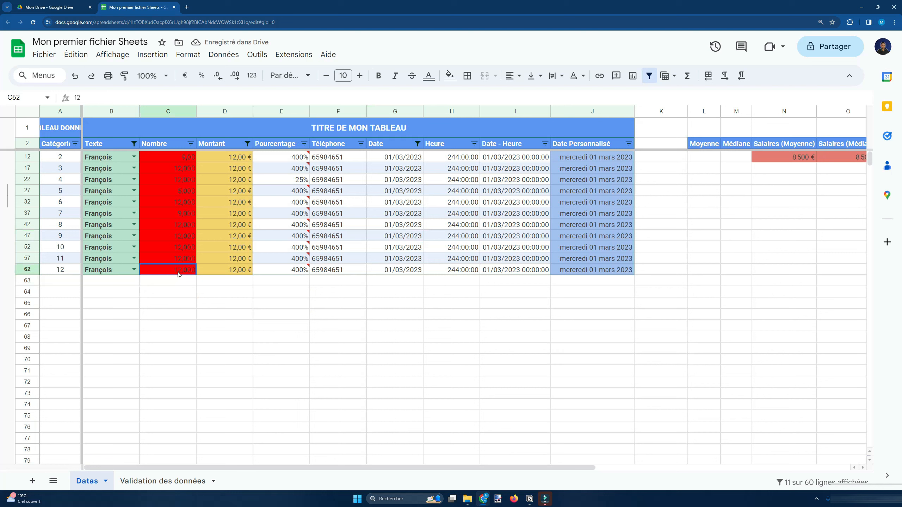
{"action": "left_click", "coordinate": [175, 292]}
{"action": "left_click", "coordinate": [203, 260]}
{"action": "left_click", "coordinate": [282, 259]}
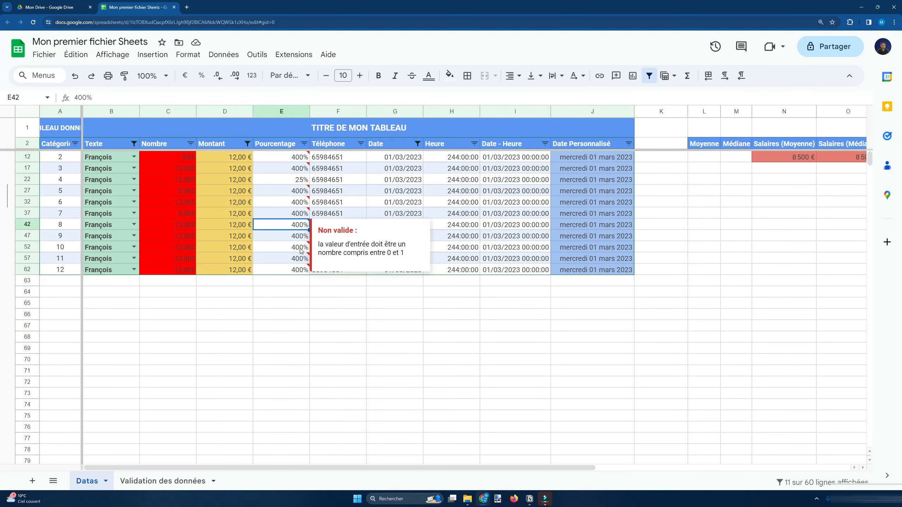
{"action": "left_click", "coordinate": [277, 224]}
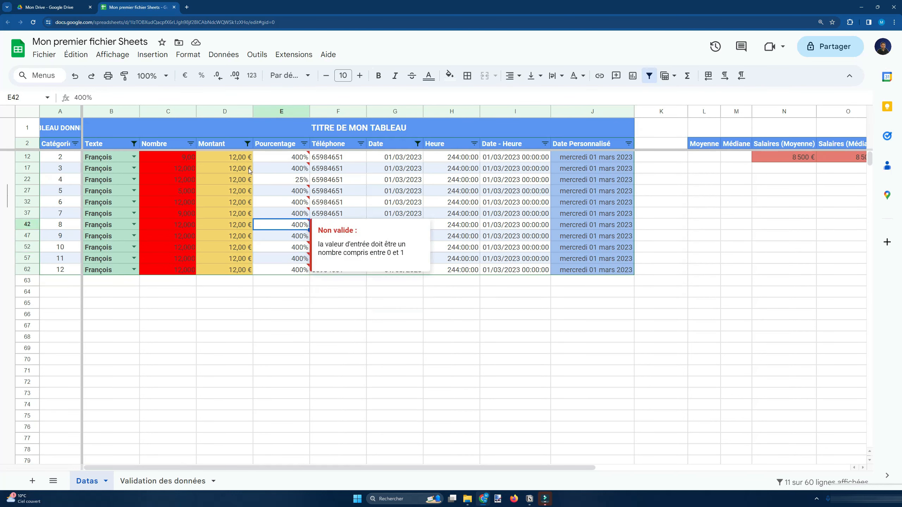
Reset the Montant column's filter condition to Aucun.
{"action": "left_click", "coordinate": [246, 144]}
{"action": "left_click", "coordinate": [167, 261]}
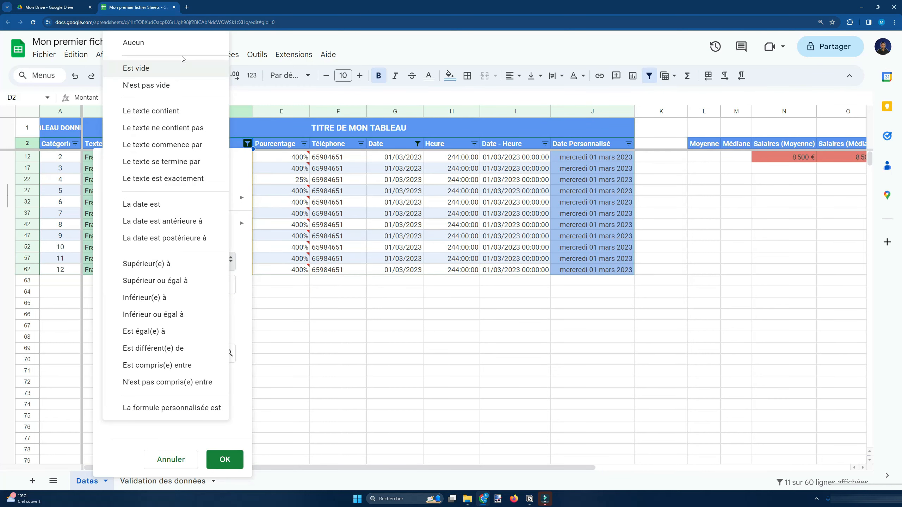
{"action": "left_click", "coordinate": [163, 38]}
{"action": "left_click", "coordinate": [225, 432]}
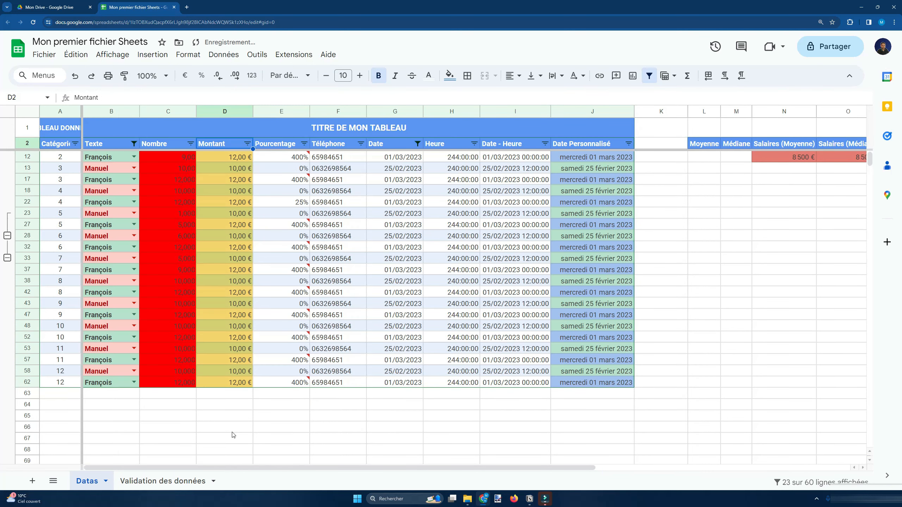
{"action": "left_click_drag", "start_coordinate": [58, 146], "coordinate": [650, 145]}
{"action": "left_click", "coordinate": [433, 302]}
{"action": "left_click", "coordinate": [434, 237]}
{"action": "scroll", "coordinate": [402, 288], "scroll_direction": "up", "scroll_amount": 2}
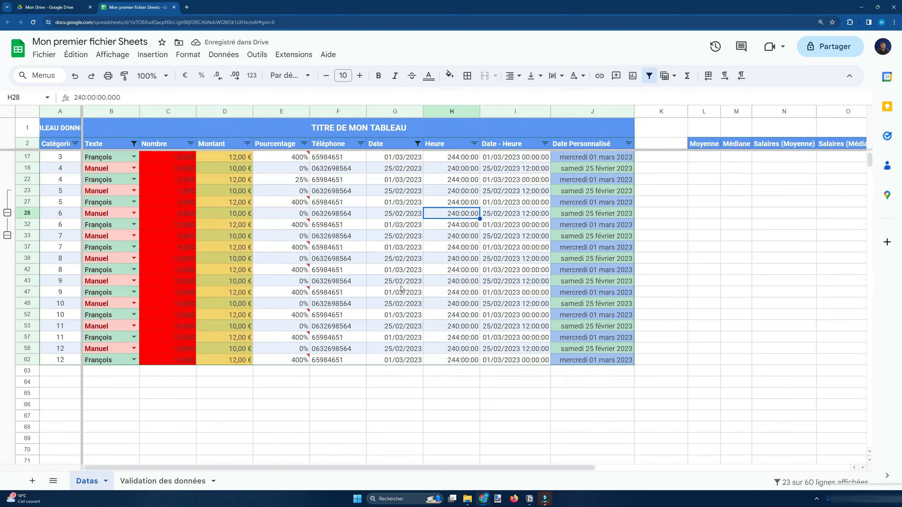
{"action": "left_click", "coordinate": [377, 237]}
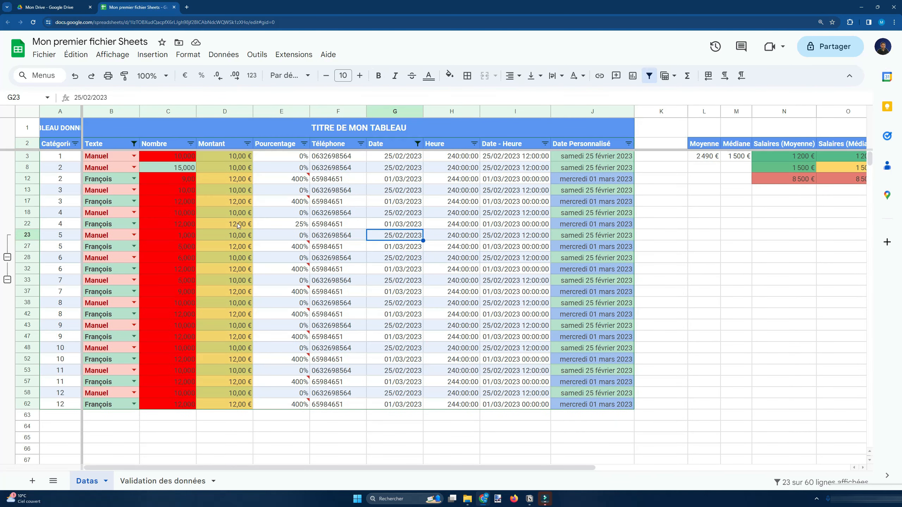
{"action": "left_click", "coordinate": [377, 247]}
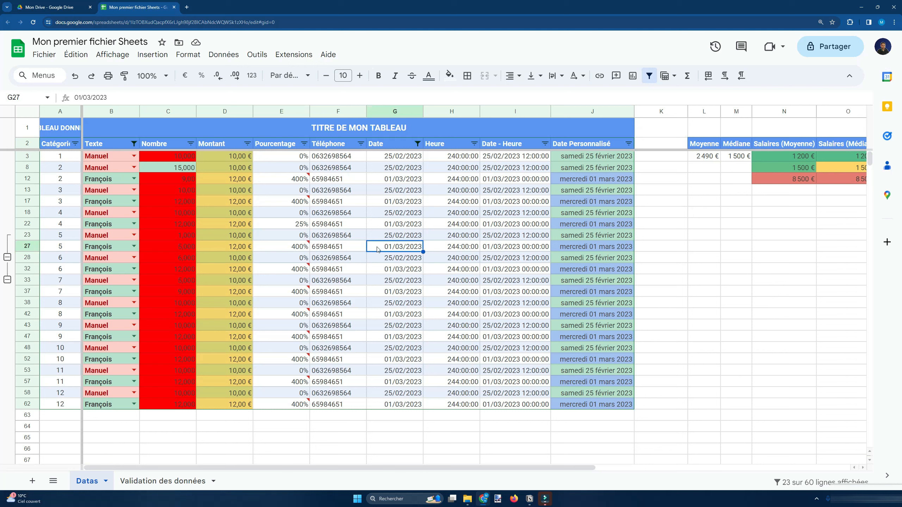
Remove the filter from the whole table and check that every row is displayed.
{"action": "left_click", "coordinate": [649, 76]}
{"action": "left_click", "coordinate": [284, 257]}
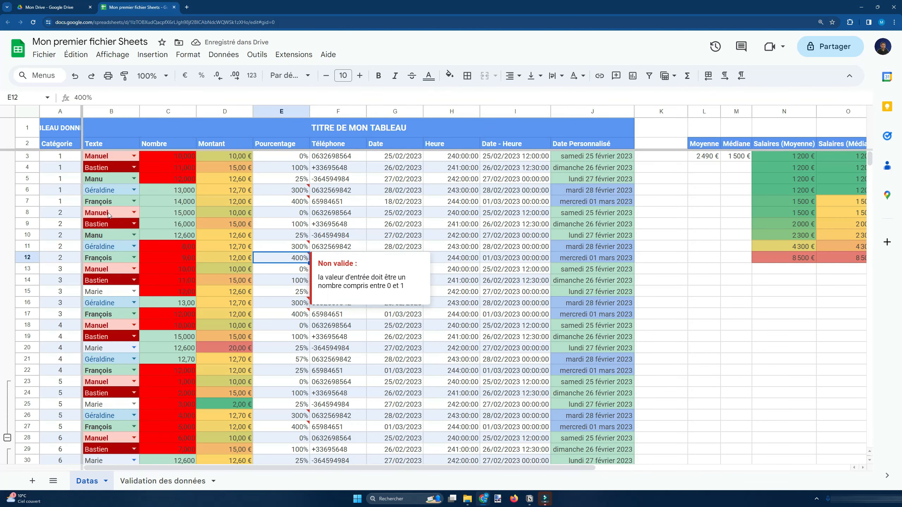
{"action": "left_click", "coordinate": [309, 161]}
{"action": "scroll", "coordinate": [168, 228], "scroll_direction": "down", "scroll_amount": 8}
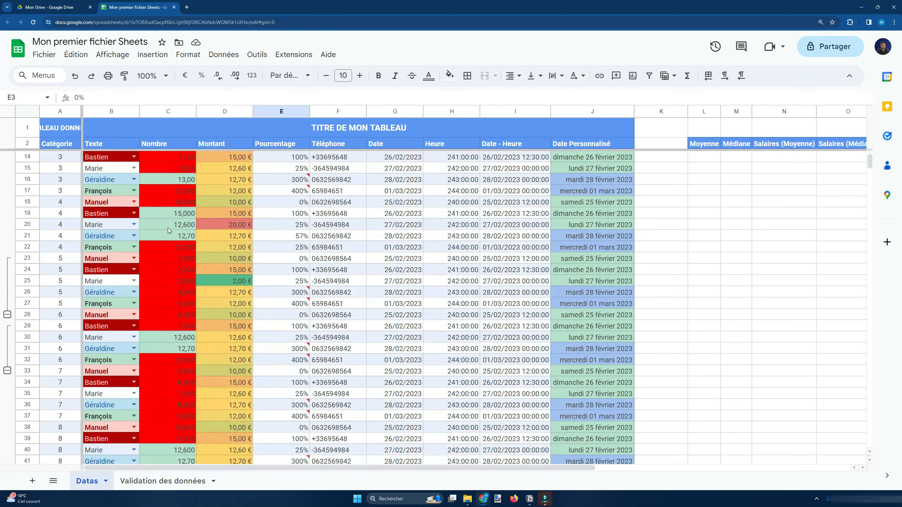
{"action": "scroll", "coordinate": [167, 278], "scroll_direction": "up", "scroll_amount": 8}
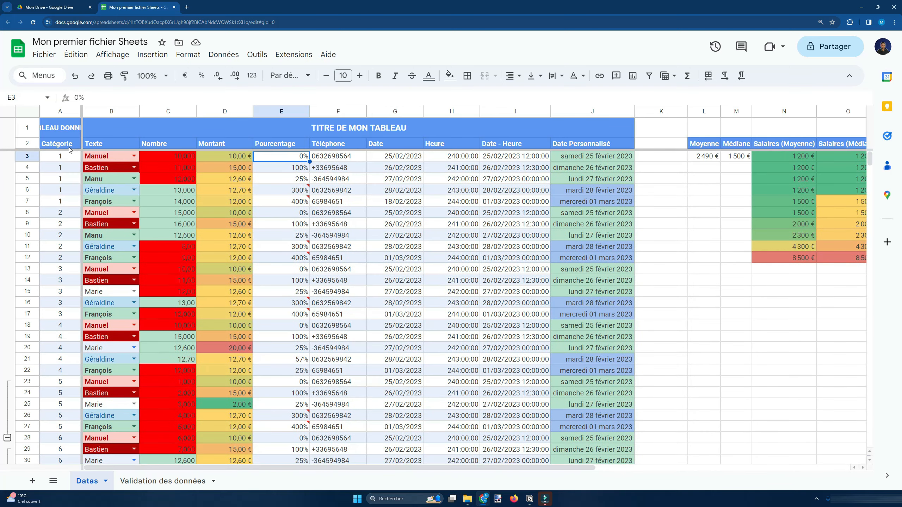
Create a new filter on the header row from Catégorie to Date Personnalisé.
{"action": "left_click_drag", "start_coordinate": [56, 144], "coordinate": [607, 144]}
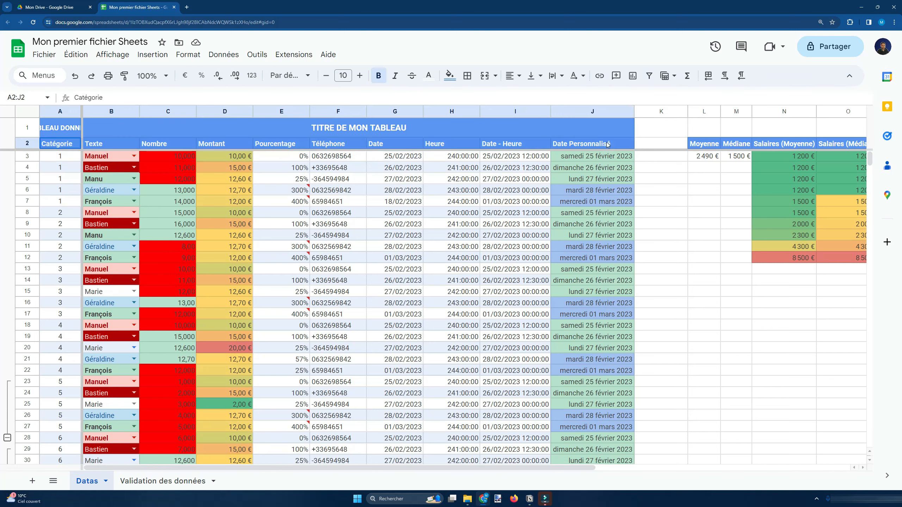
{"action": "left_click", "coordinate": [649, 76]}
{"action": "left_click", "coordinate": [301, 225]}
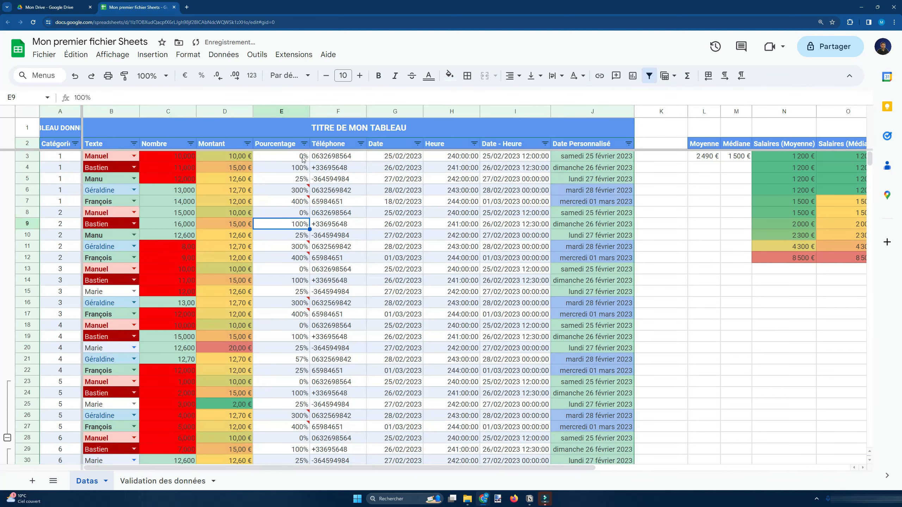
{"action": "left_click", "coordinate": [350, 251]}
{"action": "scroll", "coordinate": [359, 256], "scroll_direction": "down", "scroll_amount": 1}
{"action": "left_click", "coordinate": [412, 290]}
{"action": "left_click", "coordinate": [402, 272]}
{"action": "left_click", "coordinate": [397, 215]}
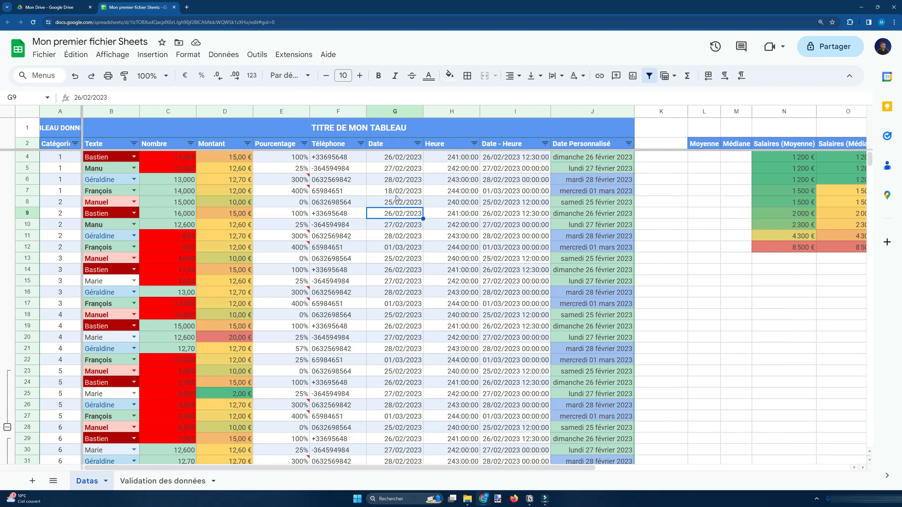
{"action": "left_click", "coordinate": [351, 199]}
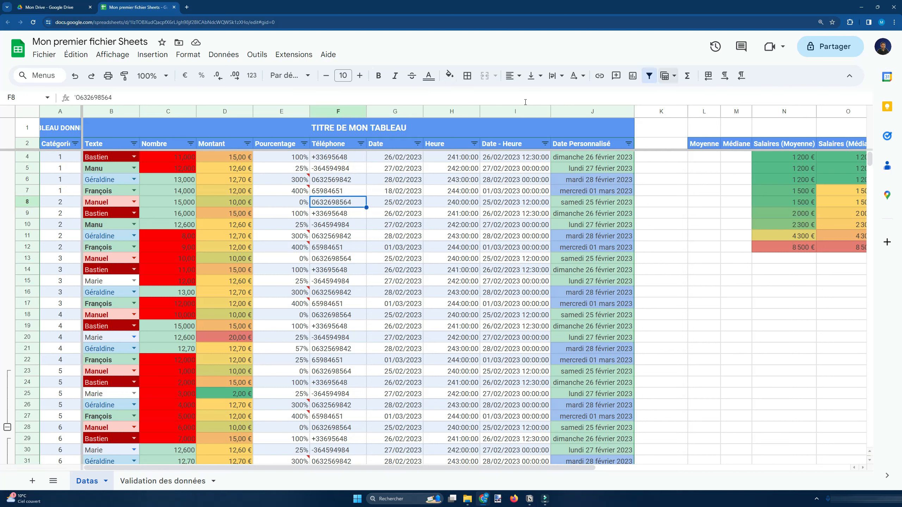
Turn off the basic filter on the table's header row.
{"action": "left_click_drag", "start_coordinate": [58, 145], "coordinate": [596, 144]}
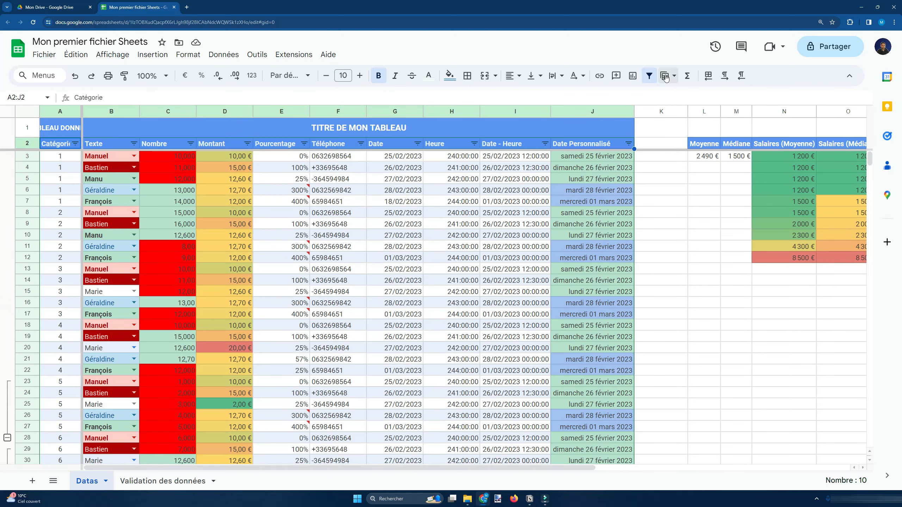
{"action": "left_click", "coordinate": [569, 160]}
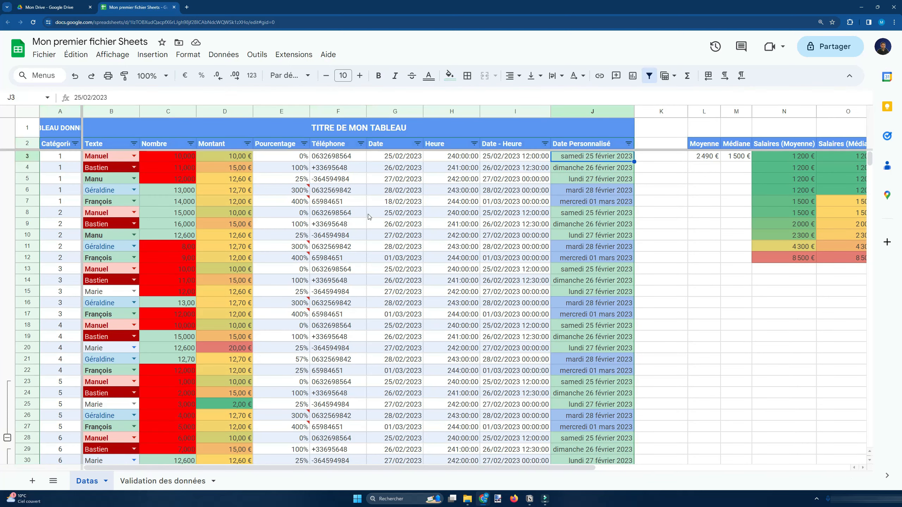
{"action": "left_click", "coordinate": [649, 75]}
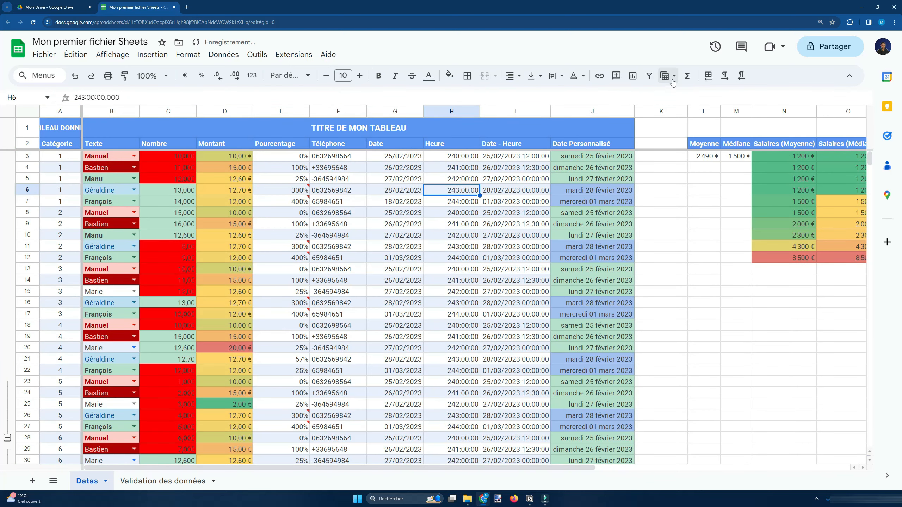
Create a new filter view and set its range to A2:J62.
{"action": "left_click", "coordinate": [669, 76]}
{"action": "left_click", "coordinate": [686, 96]}
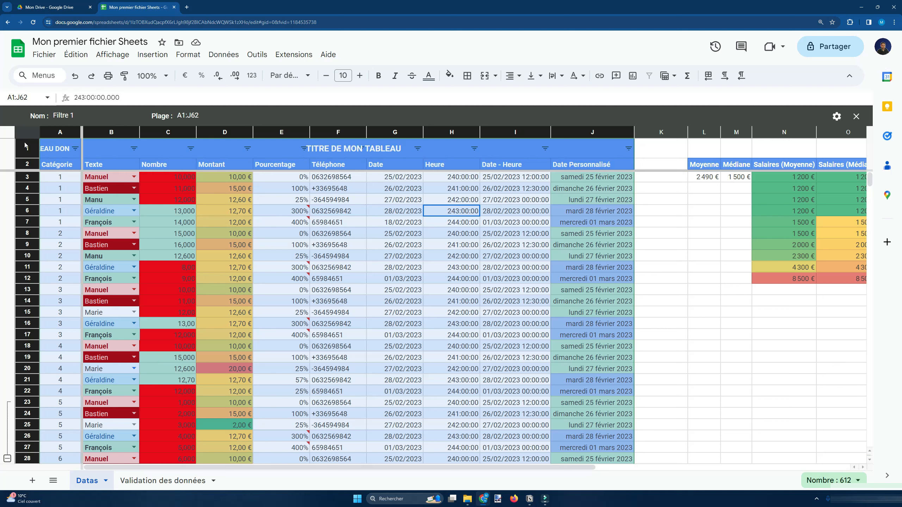
{"action": "left_click", "coordinate": [186, 116]}
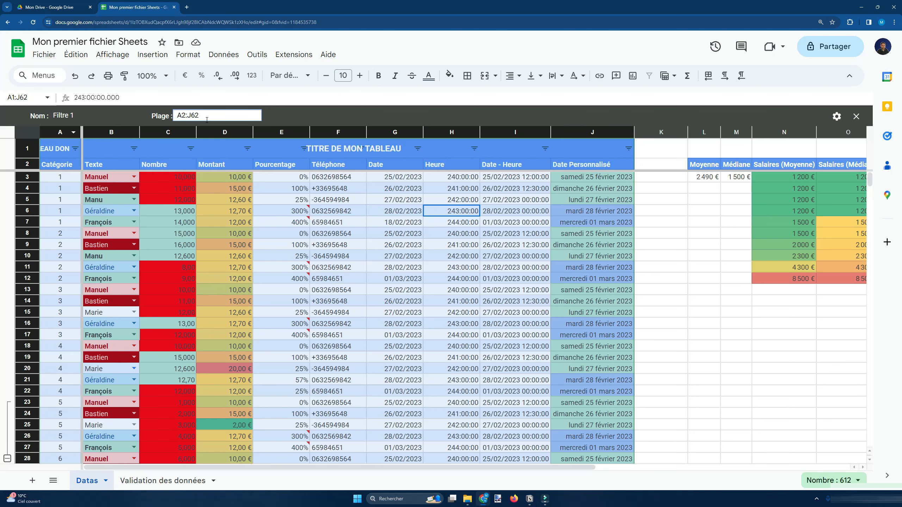
{"action": "key", "text": "Return"}
Rename the filter view as "Montant sup 10".
{"action": "left_click", "coordinate": [76, 116]}
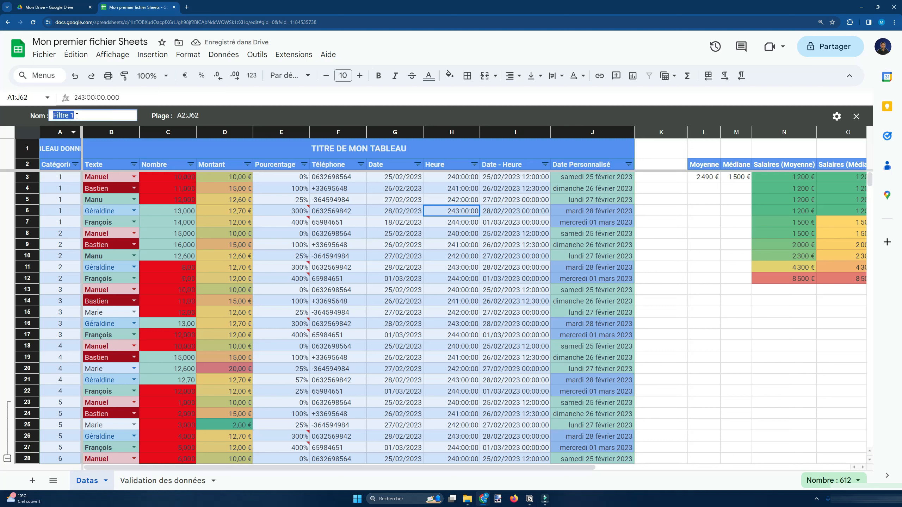
{"action": "type", "text": "Montant sup 10"}
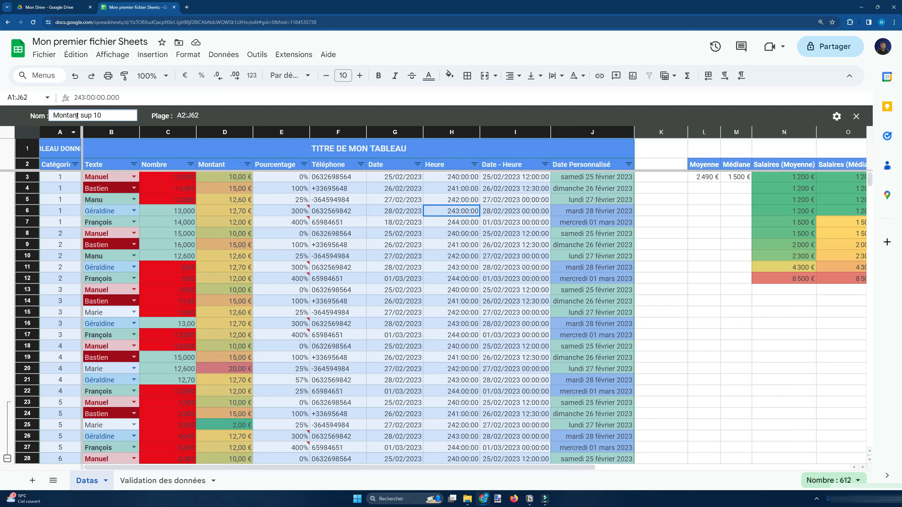
{"action": "key", "text": "Return"}
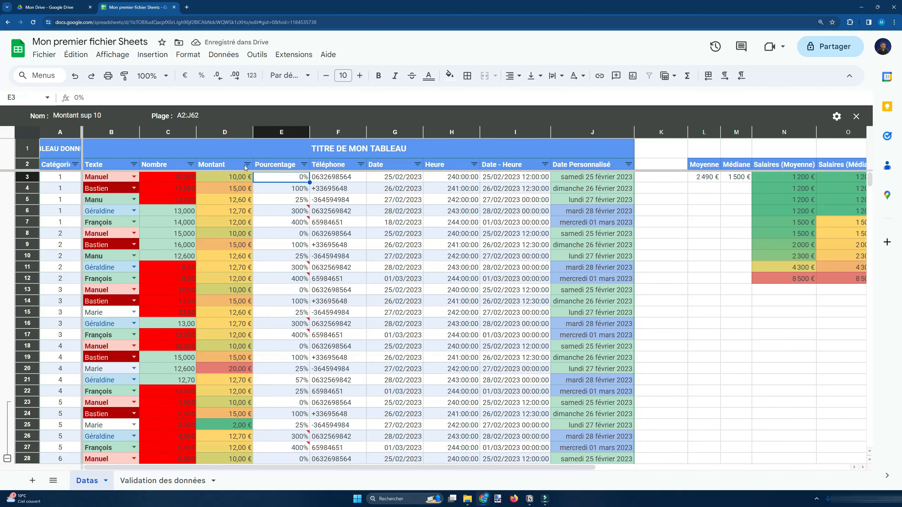
Filter the Montant column with the condition Supérieur(e) à 10.
{"action": "left_click", "coordinate": [247, 165]}
{"action": "left_click", "coordinate": [167, 295]}
{"action": "left_click", "coordinate": [145, 261]}
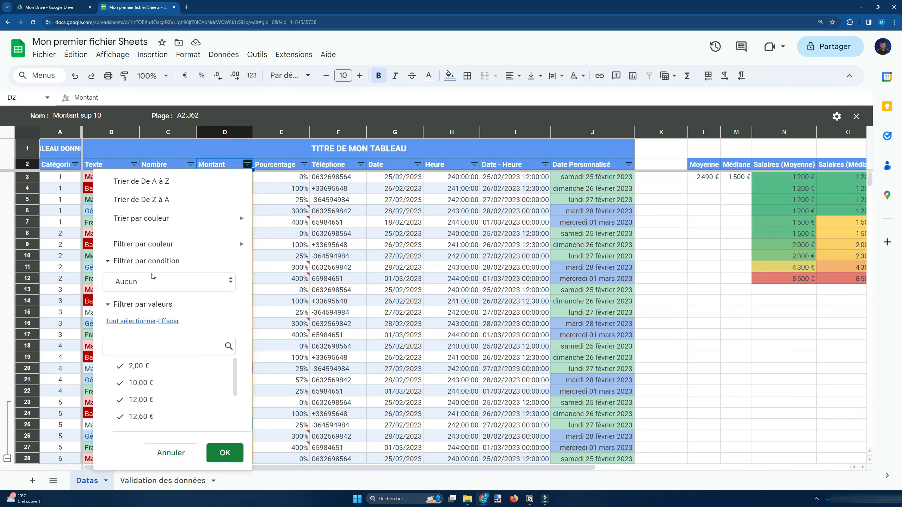
{"action": "left_click", "coordinate": [152, 279]}
{"action": "scroll", "coordinate": [162, 405], "scroll_direction": "down", "scroll_amount": 4}
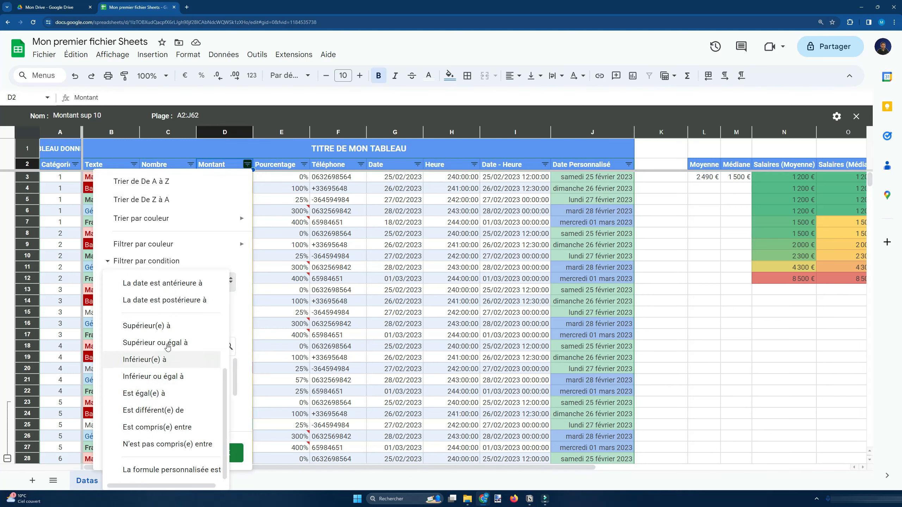
{"action": "left_click", "coordinate": [168, 325]}
{"action": "left_click", "coordinate": [168, 309]}
{"action": "type", "text": "10"}
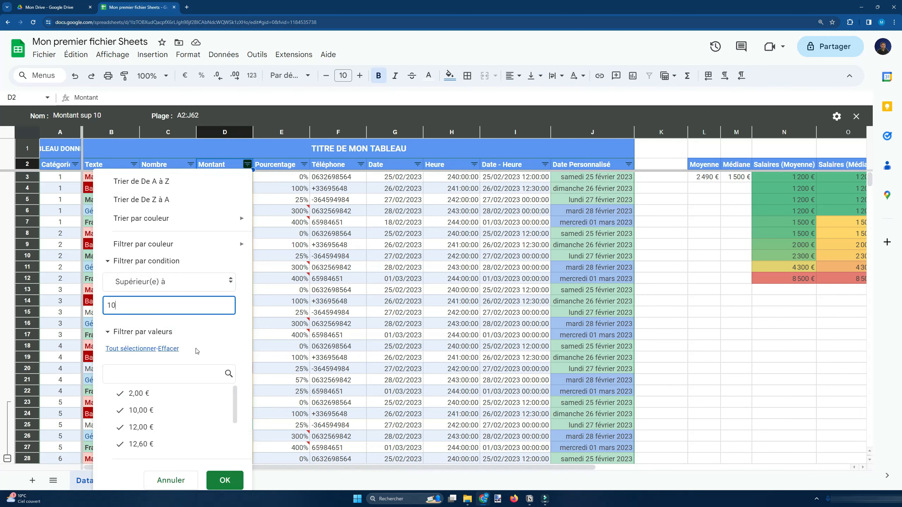
{"action": "left_click", "coordinate": [223, 480]}
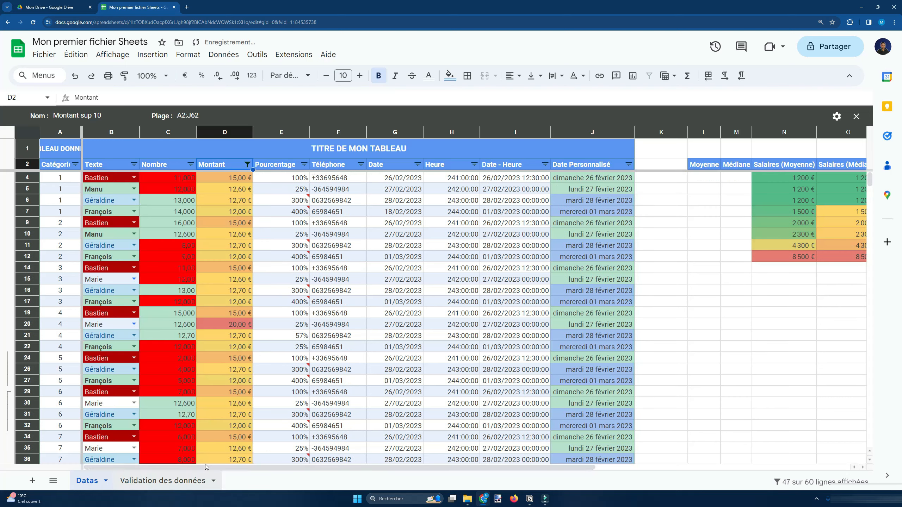
Look through the filtered rows and exit the "Montant sup 10" filter view.
{"action": "left_click", "coordinate": [269, 315]}
{"action": "scroll", "coordinate": [257, 275], "scroll_direction": "down", "scroll_amount": 5}
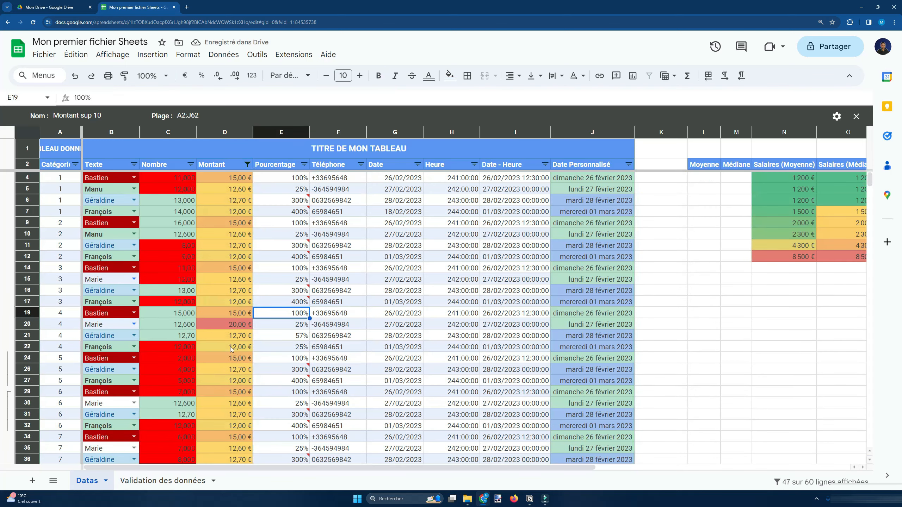
{"action": "left_click", "coordinate": [856, 116]}
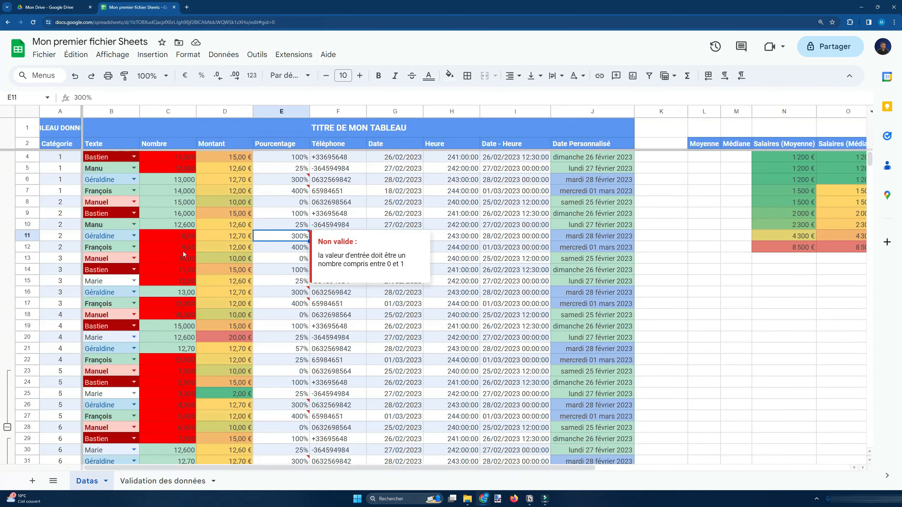
Create another filter view covering the whole table range A2:J62.
{"action": "left_click", "coordinate": [668, 76]}
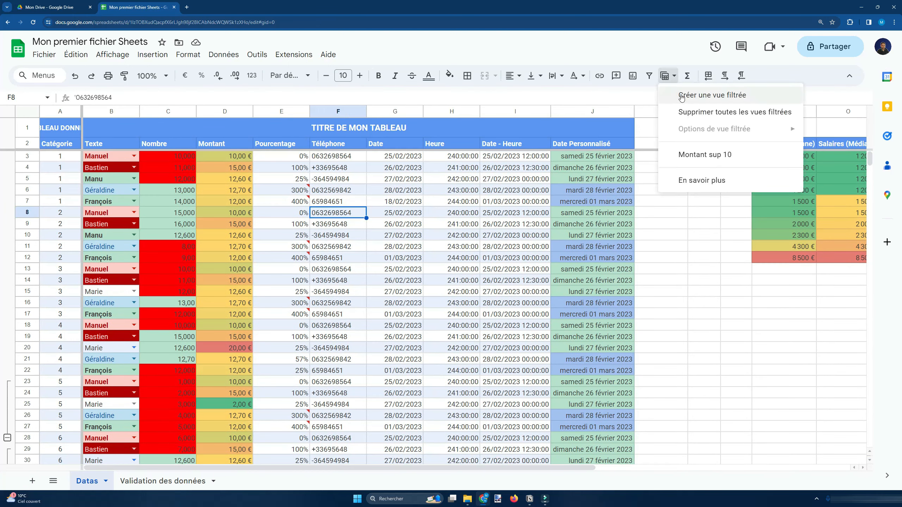
{"action": "left_click_drag", "start_coordinate": [69, 144], "coordinate": [584, 341]}
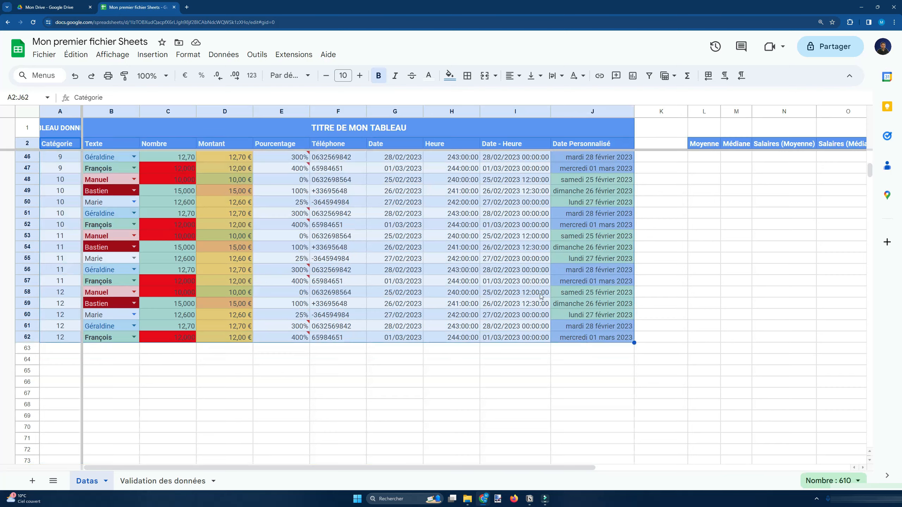
{"action": "left_click", "coordinate": [668, 76]}
{"action": "left_click", "coordinate": [695, 93]}
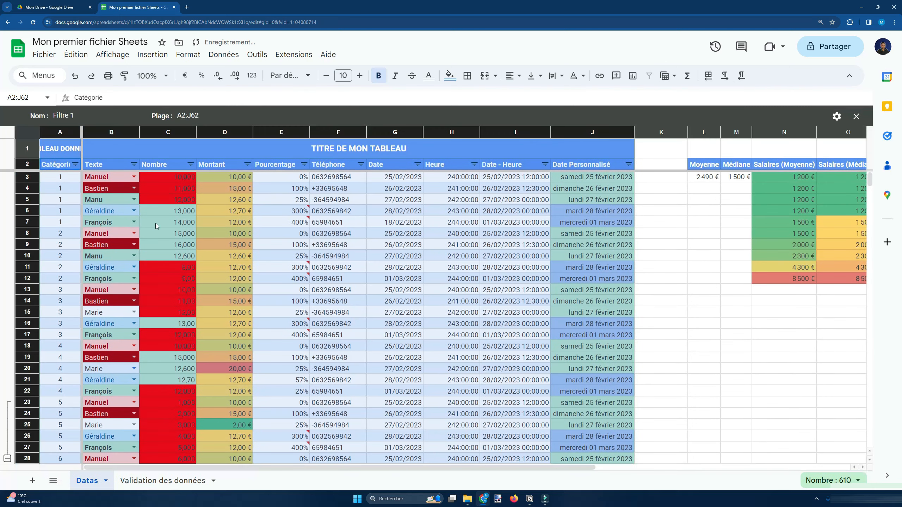
Rename the new filter view as "Texte contient "an" date sup février".
{"action": "left_click", "coordinate": [87, 115]}
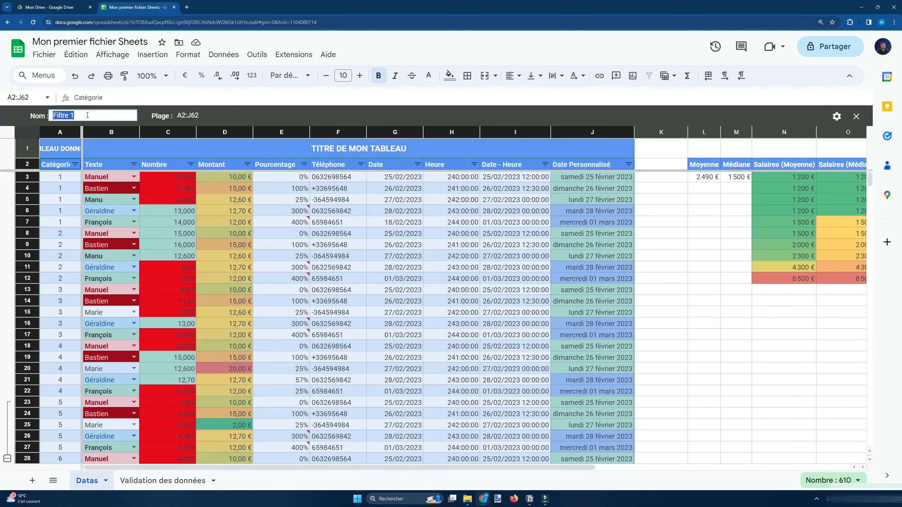
{"action": "type", "text": "Tex"}
{"action": "type", "text": "te contient \"an\" date su"}
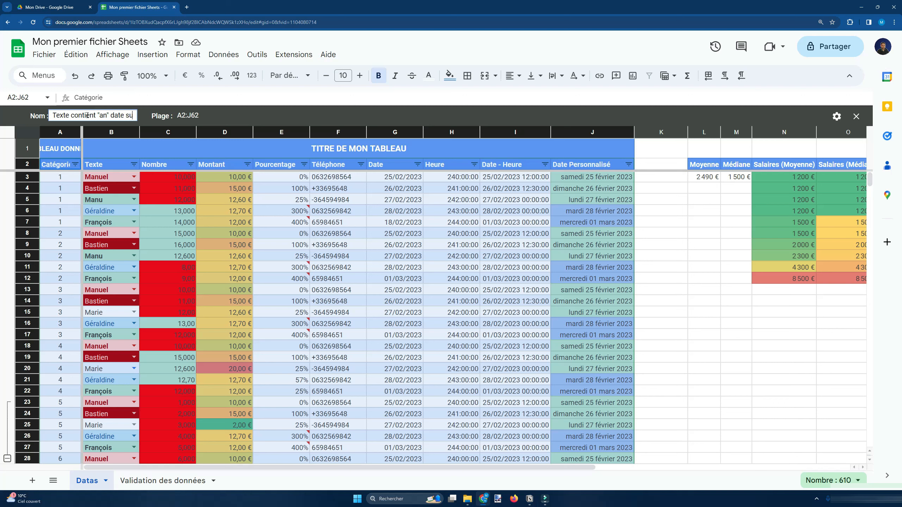
{"action": "type", "text": "p férvrier"}
Filter the Texte column with the condition Le texte contient "an".
{"action": "left_click", "coordinate": [133, 165]}
{"action": "left_click", "coordinate": [183, 261]}
{"action": "left_click", "coordinate": [185, 293]}
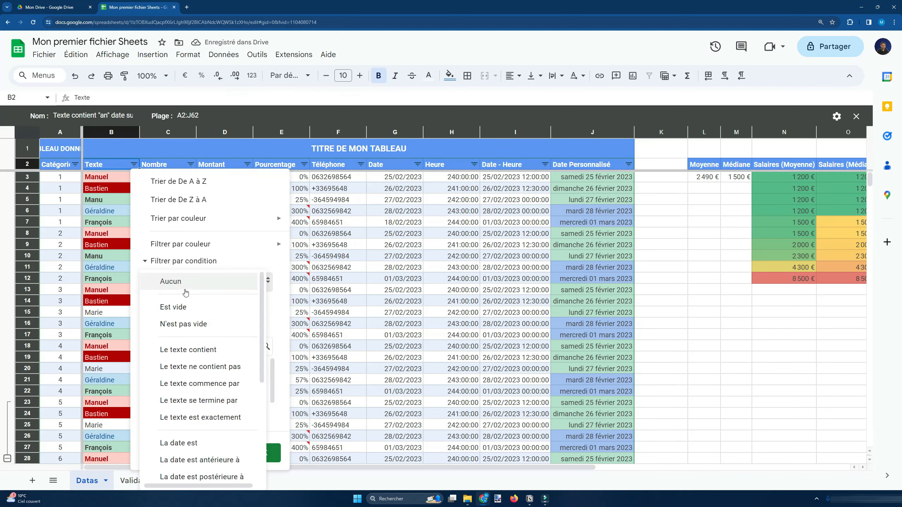
{"action": "scroll", "coordinate": [186, 293], "scroll_direction": "down", "scroll_amount": 2}
{"action": "left_click", "coordinate": [192, 312]}
{"action": "type", "text": "an"}
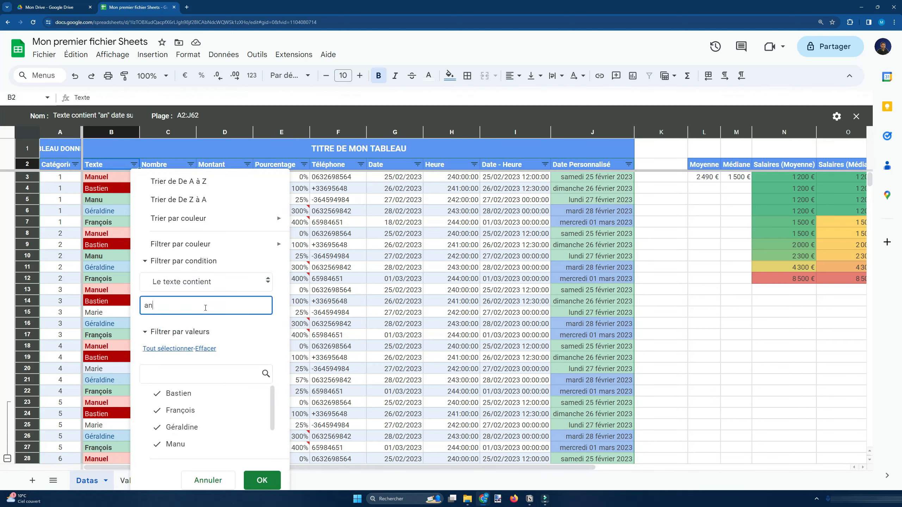
{"action": "left_click", "coordinate": [262, 480]}
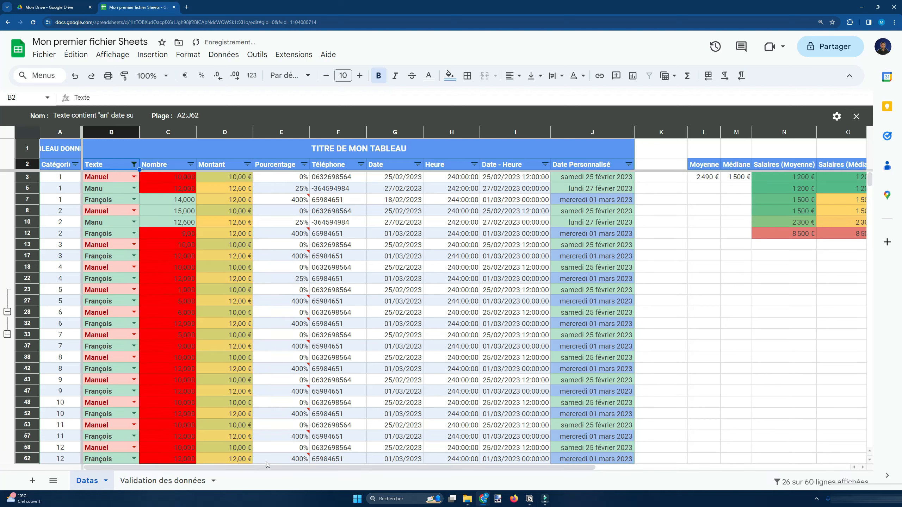
{"action": "left_click", "coordinate": [574, 168]}
{"action": "left_click", "coordinate": [377, 168]}
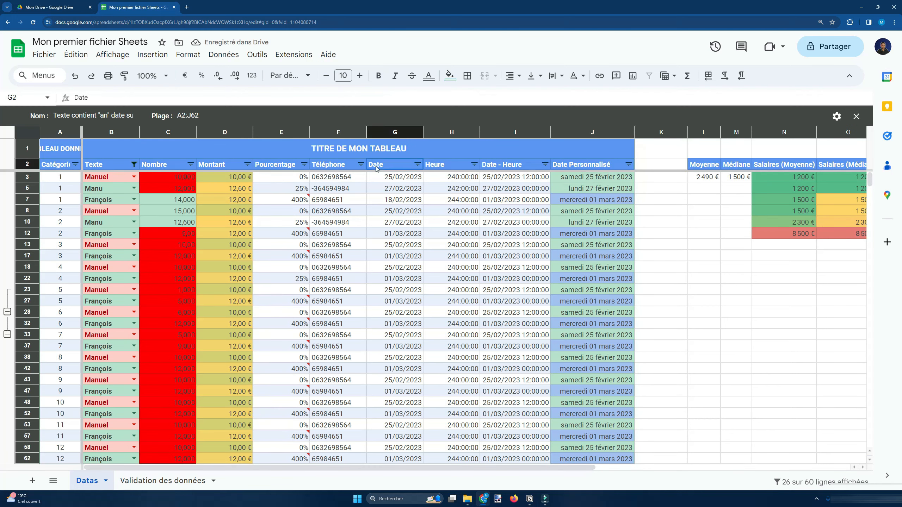
{"action": "left_click", "coordinate": [418, 165]}
{"action": "left_click", "coordinate": [351, 261]}
{"action": "left_click", "coordinate": [362, 281]}
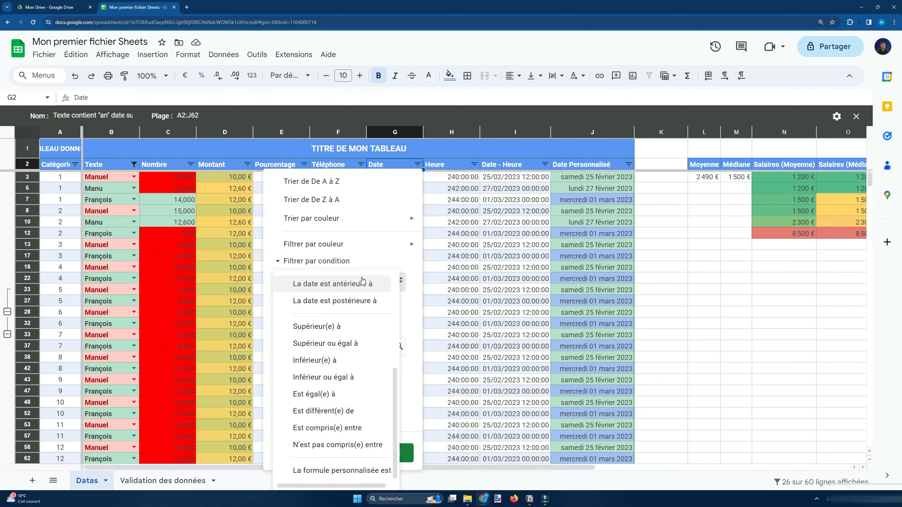
{"action": "left_click", "coordinate": [334, 301]}
{"action": "left_click", "coordinate": [331, 304]}
{"action": "left_click", "coordinate": [302, 360]}
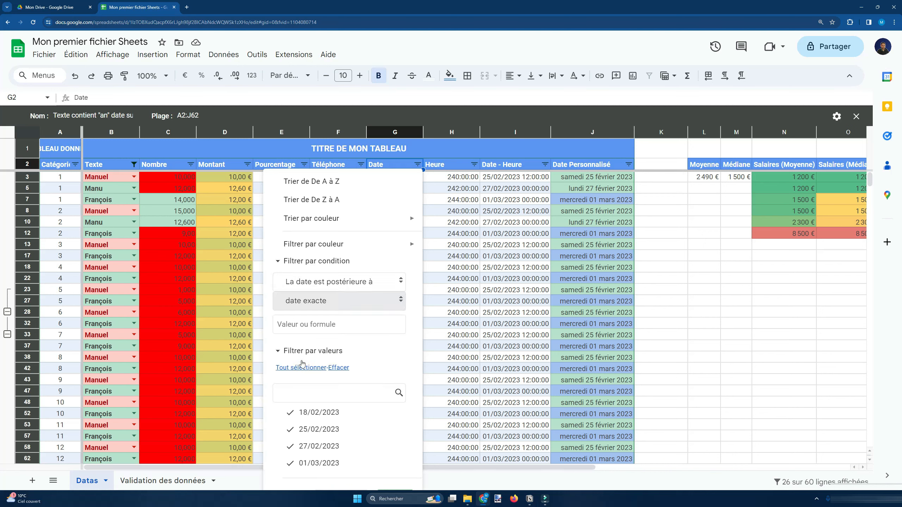
{"action": "left_click", "coordinate": [312, 327]}
{"action": "type", "text": "01/02/2023"}
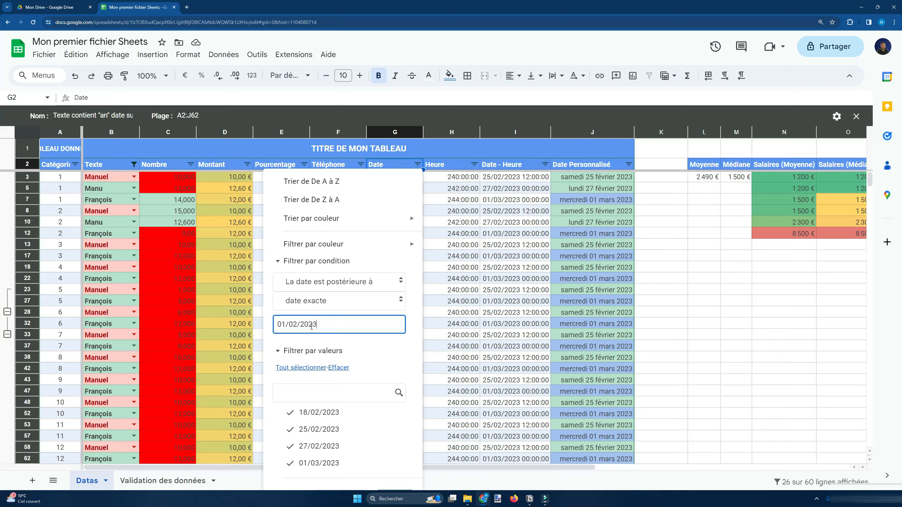
{"action": "scroll", "coordinate": [540, 340], "scroll_direction": "up", "scroll_amount": 1}
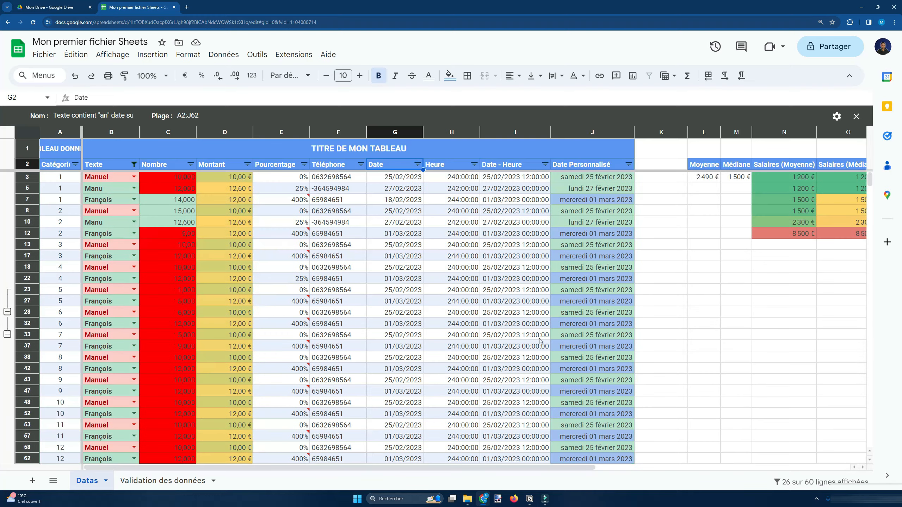
{"action": "scroll", "coordinate": [351, 220], "scroll_direction": "down", "scroll_amount": 1}
{"action": "scroll", "coordinate": [359, 233], "scroll_direction": "up", "scroll_amount": 1}
{"action": "scroll", "coordinate": [365, 288], "scroll_direction": "down", "scroll_amount": 1}
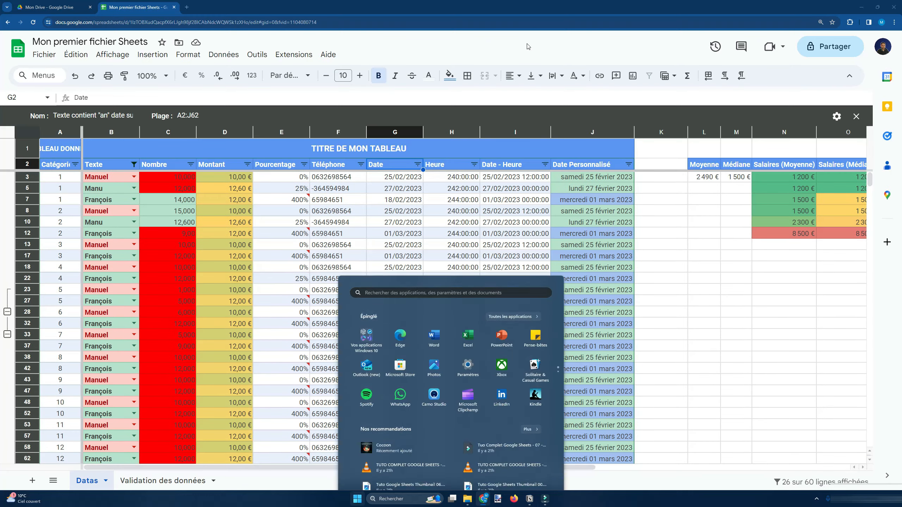
Filter the Date column with the condition La date est postérieure à, exact date 01/02/2023.
{"action": "key", "text": "ctrl+minus"}
{"action": "key", "text": "ctrl+minus"}
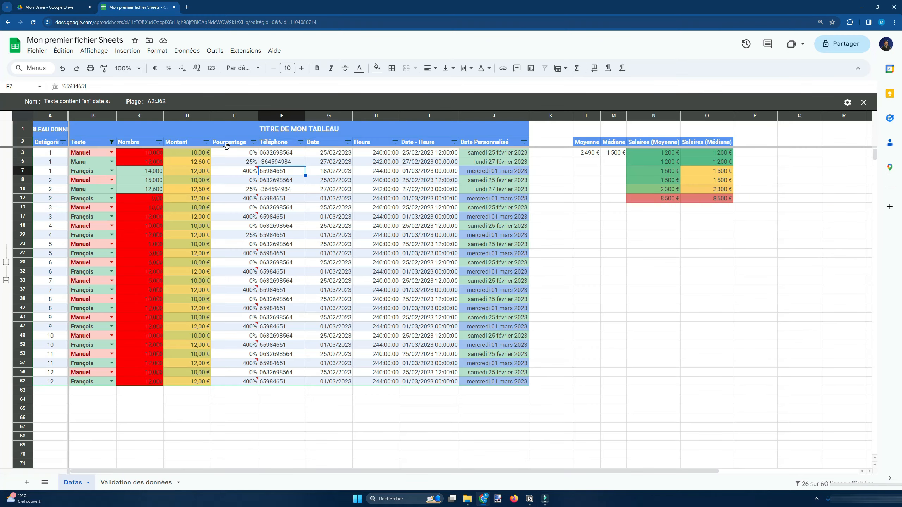
{"action": "left_click", "coordinate": [249, 153]}
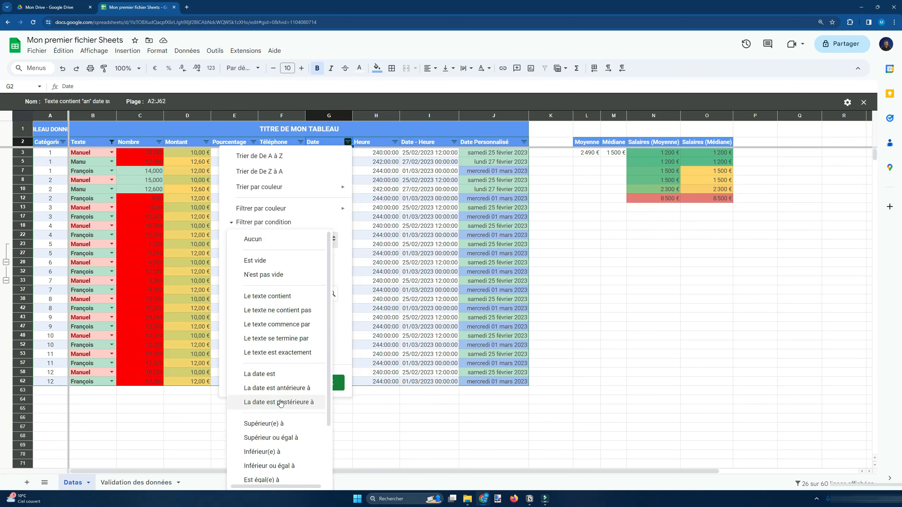
{"action": "left_click", "coordinate": [279, 404]}
{"action": "left_click", "coordinate": [287, 274]}
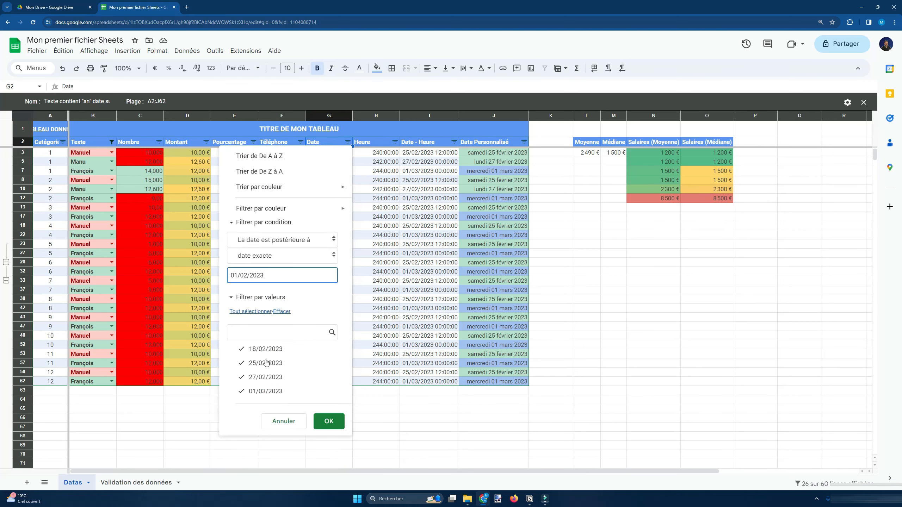
{"action": "left_click", "coordinate": [329, 422]}
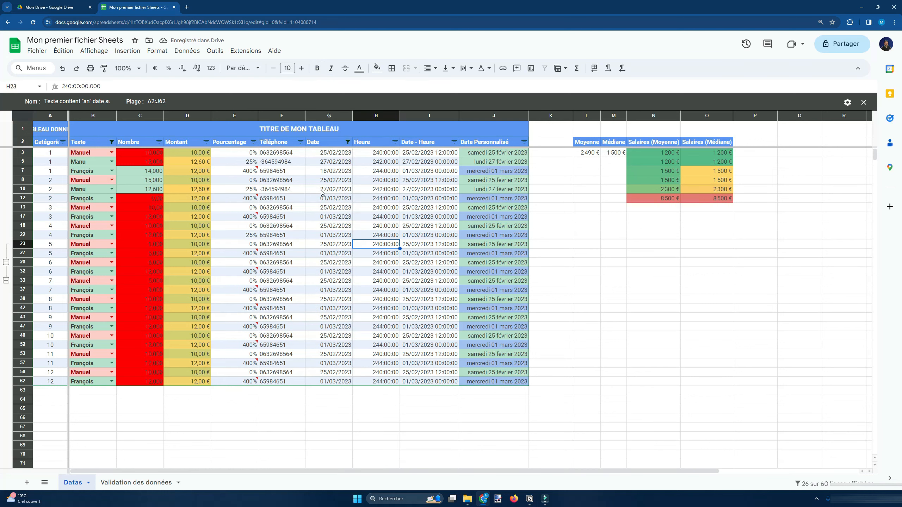
Set the Date column's filter condition to La date est antérieure à, exact date 01/03/2023.
{"action": "left_click", "coordinate": [326, 158]}
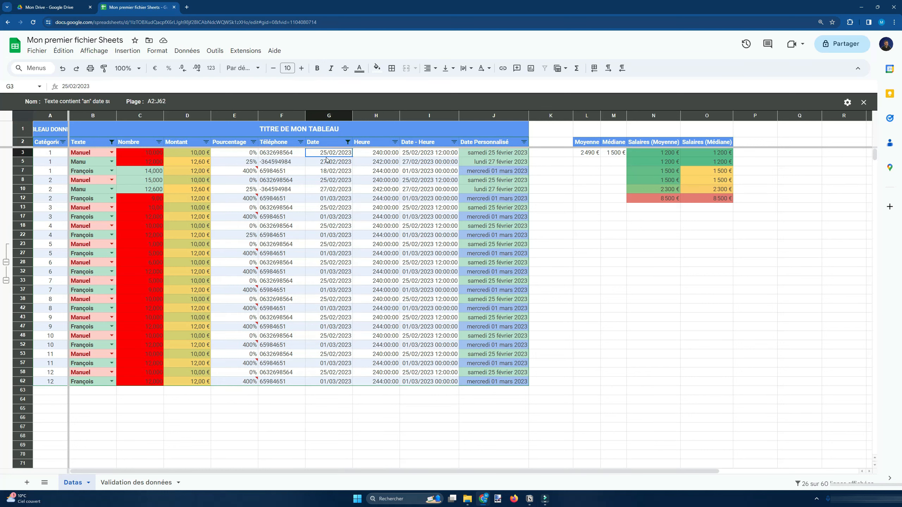
{"action": "left_click", "coordinate": [347, 142]}
{"action": "left_click", "coordinate": [277, 240]}
{"action": "left_click", "coordinate": [274, 189]}
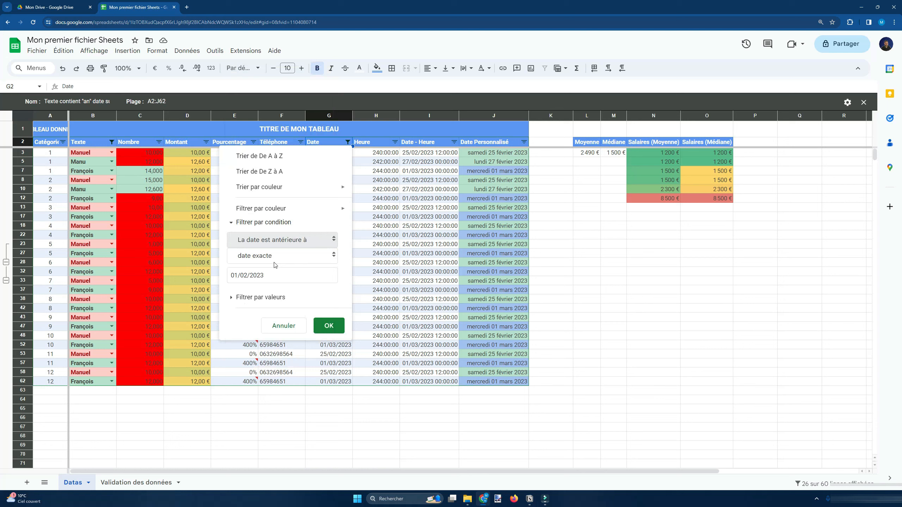
{"action": "left_click", "coordinate": [247, 276]}
{"action": "key", "text": "BackSpace"}
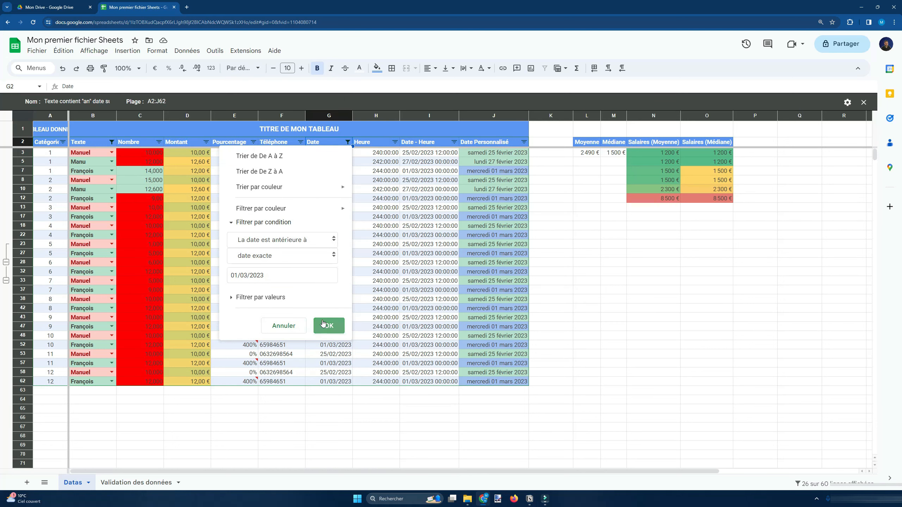
{"action": "left_click", "coordinate": [328, 326]}
Edit the filter view's name so that its date part reads "date inférieur".
{"action": "left_click", "coordinate": [102, 101]}
{"action": "left_click_drag", "start_coordinate": [103, 101], "coordinate": [135, 113]}
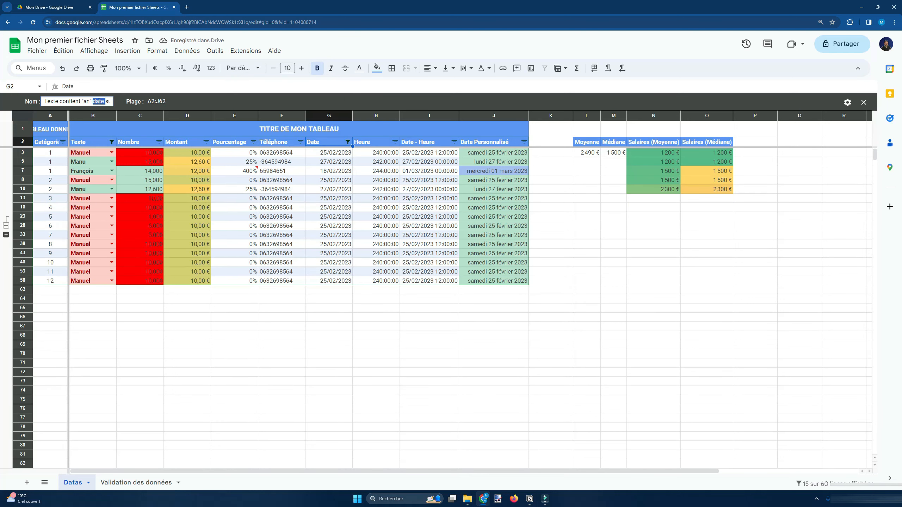
{"action": "type", "text": "inférieurfévrier"}
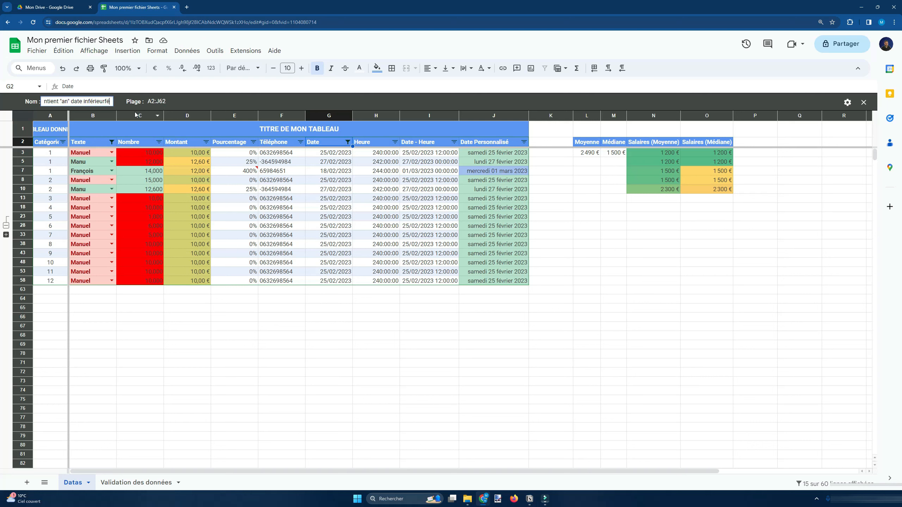
{"action": "key", "text": "BackSpace"}
{"action": "key", "text": "BackSpace"}
{"action": "key", "text": "BackSpace"}
{"action": "key", "text": "BackSpace"}
{"action": "key", "text": "BackSpace"}
{"action": "key", "text": "BackSpace"}
{"action": "key", "text": "BackSpace"}
{"action": "key", "text": "Return"}
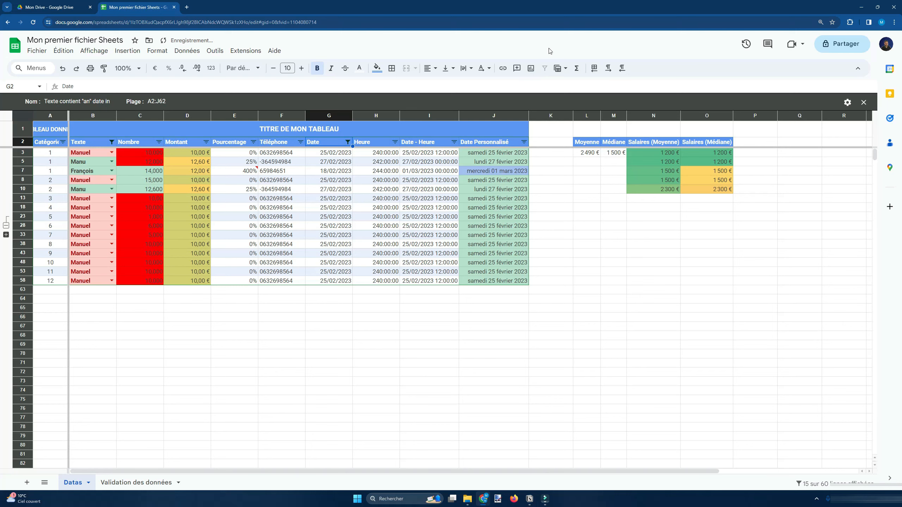
Check the filtered entries in the Texte and Date columns, and exit the filter view.
{"action": "key", "text": "ctrl+plus"}
{"action": "left_click", "coordinate": [225, 234]}
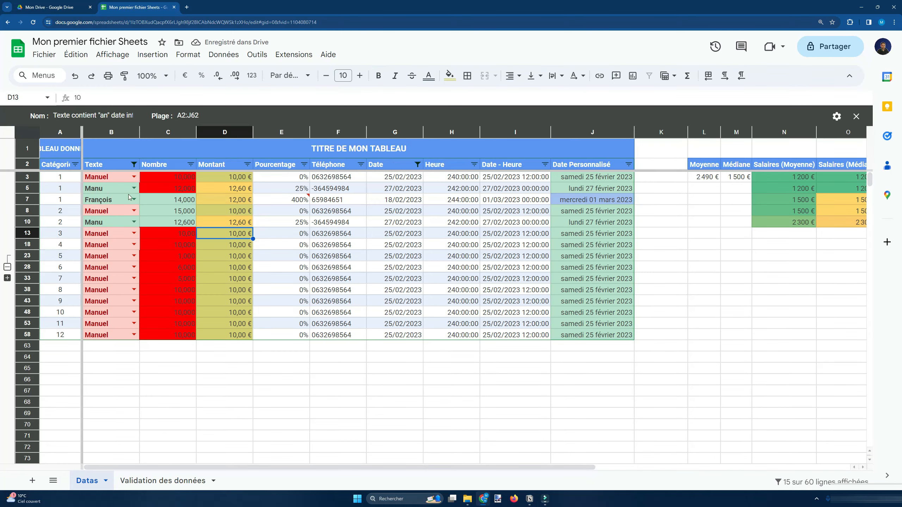
{"action": "left_click_drag", "start_coordinate": [117, 177], "coordinate": [115, 334]}
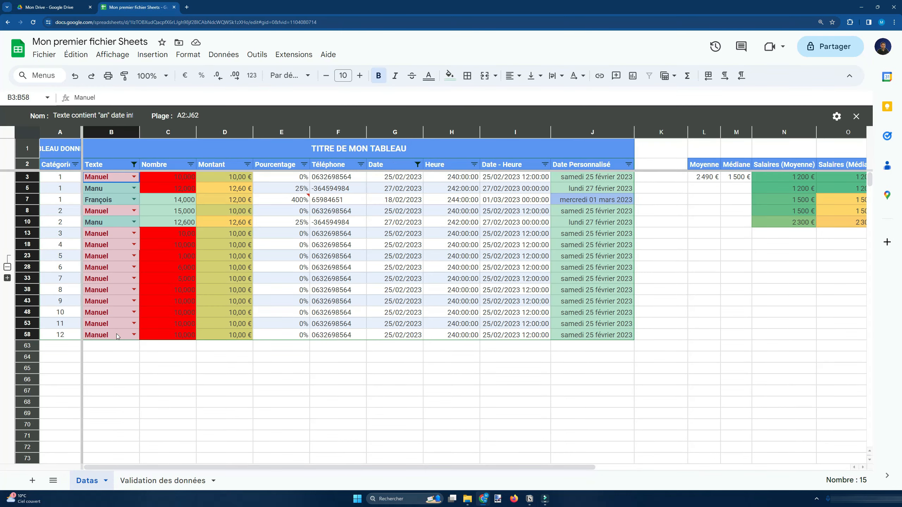
{"action": "left_click", "coordinate": [407, 177]}
{"action": "left_click", "coordinate": [438, 258]}
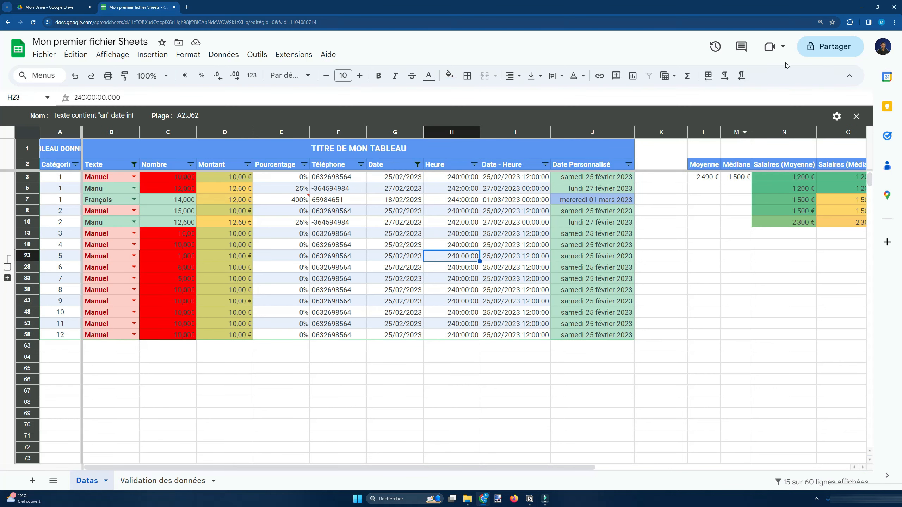
{"action": "left_click", "coordinate": [856, 117]}
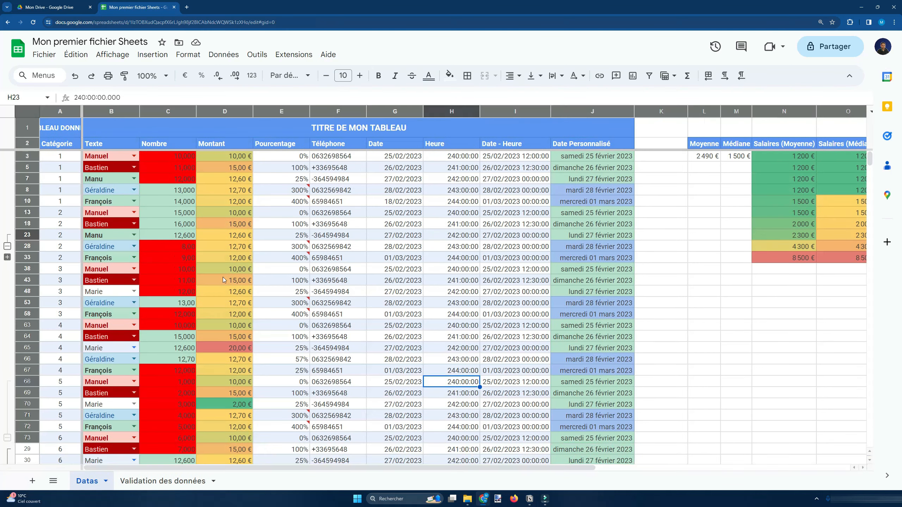
{"action": "scroll", "coordinate": [224, 283], "scroll_direction": "up", "scroll_amount": 2}
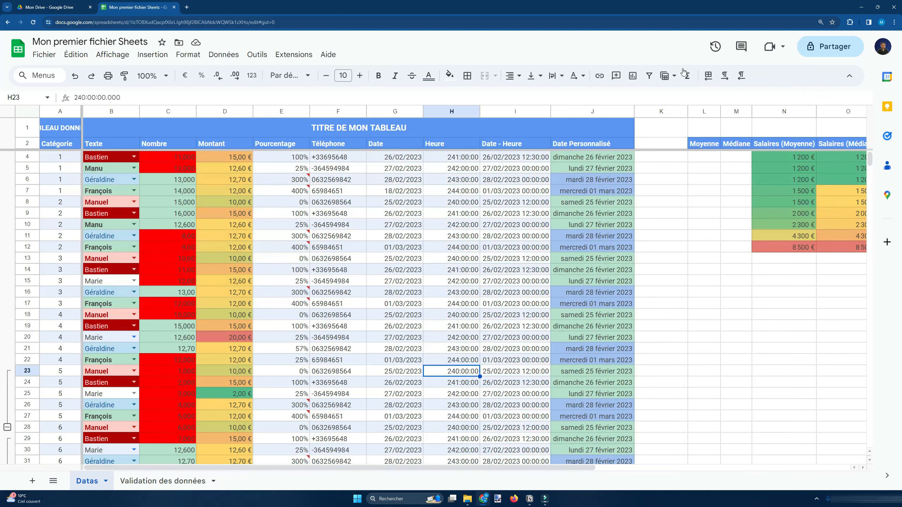
Apply the saved filter views Montant sup 10 and Texte contient "an" date inférieur mars one after the other, and return to no view.
{"action": "left_click", "coordinate": [674, 77]}
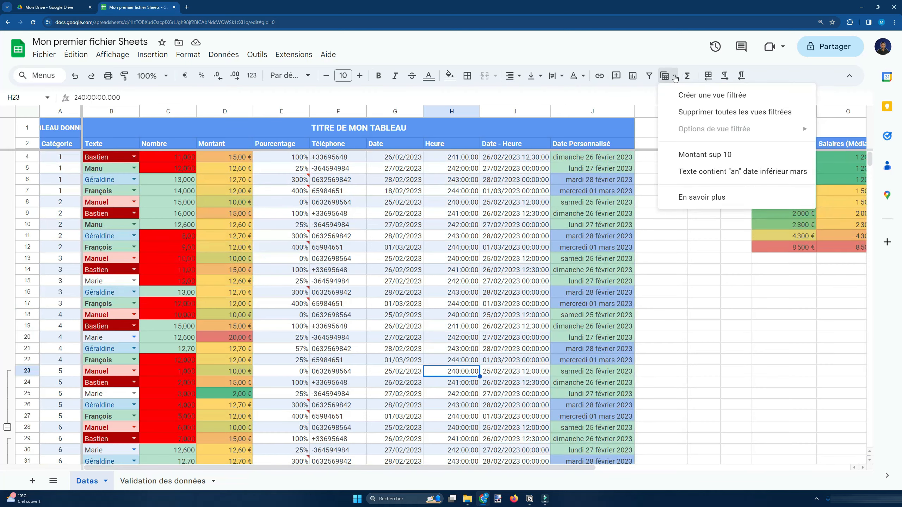
{"action": "left_click", "coordinate": [728, 155]}
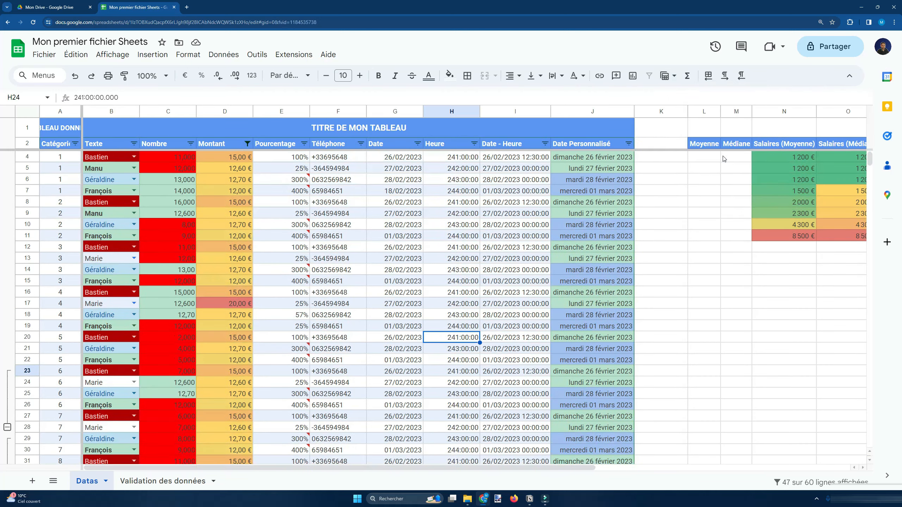
{"action": "left_click", "coordinate": [668, 76]}
{"action": "left_click", "coordinate": [696, 189]}
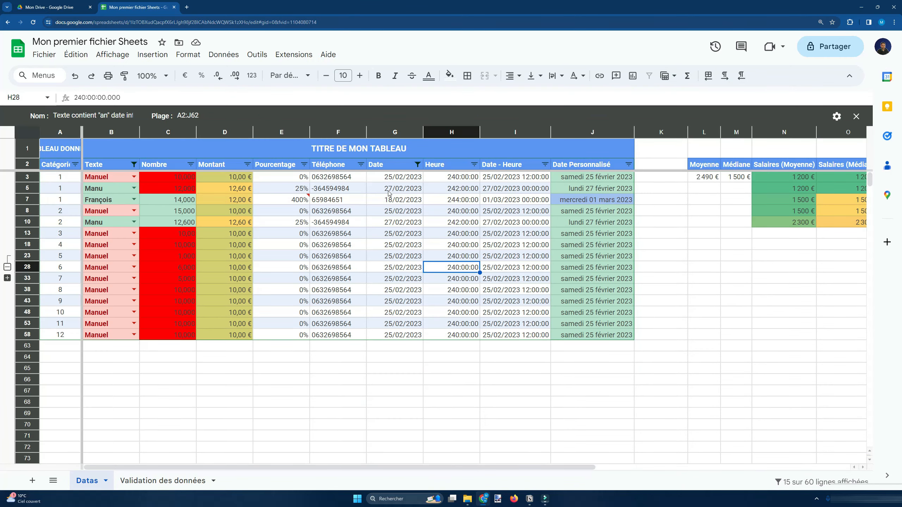
{"action": "left_click", "coordinate": [389, 192]}
{"action": "left_click", "coordinate": [668, 75]}
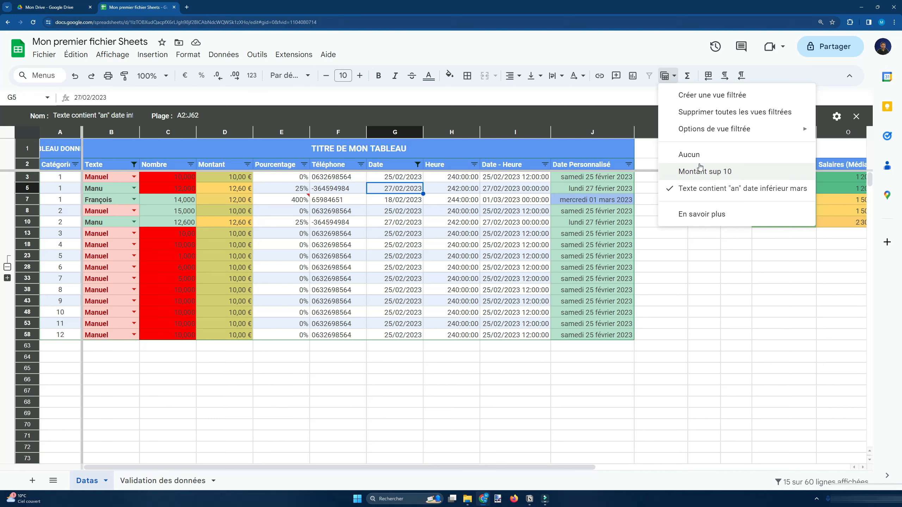
{"action": "left_click", "coordinate": [689, 155]}
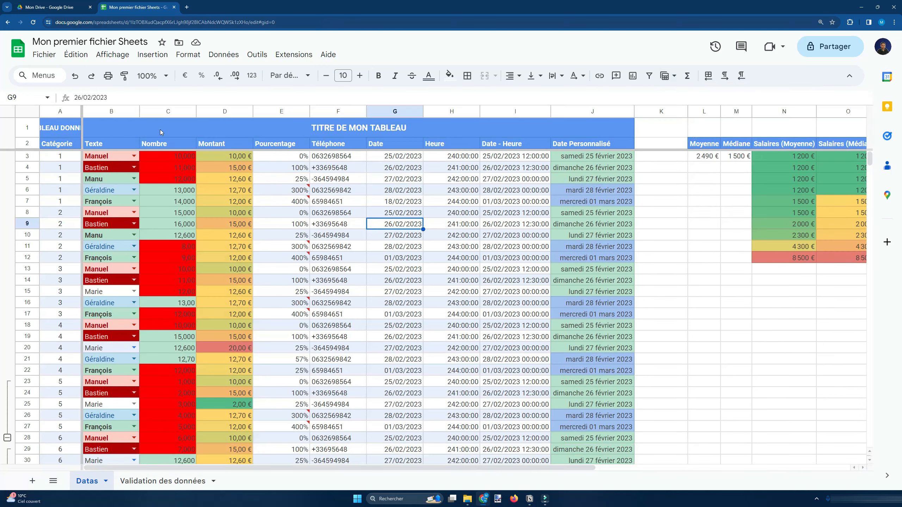
Create a standard filter on the table's header row from Catégorie to Date Personnalisé and look over the rows.
{"action": "left_click_drag", "start_coordinate": [72, 144], "coordinate": [604, 143]}
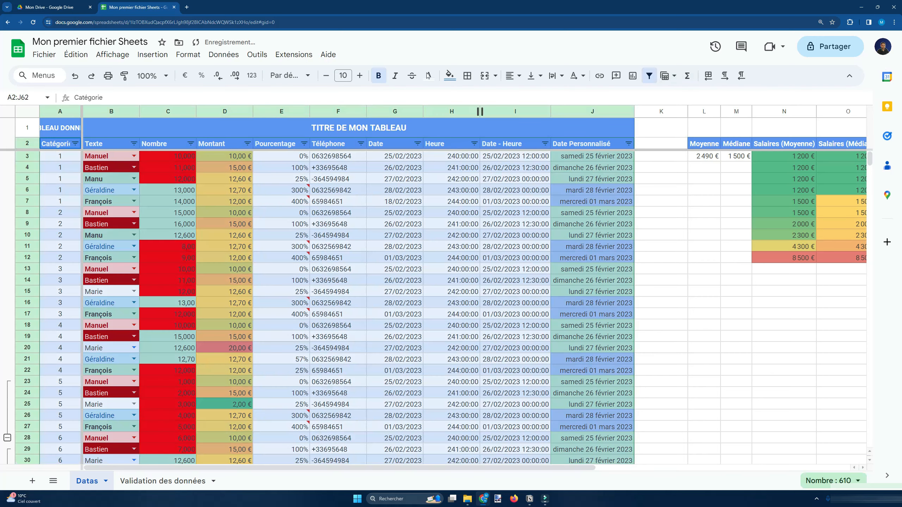
{"action": "left_click", "coordinate": [395, 201]}
{"action": "left_click", "coordinate": [336, 201]}
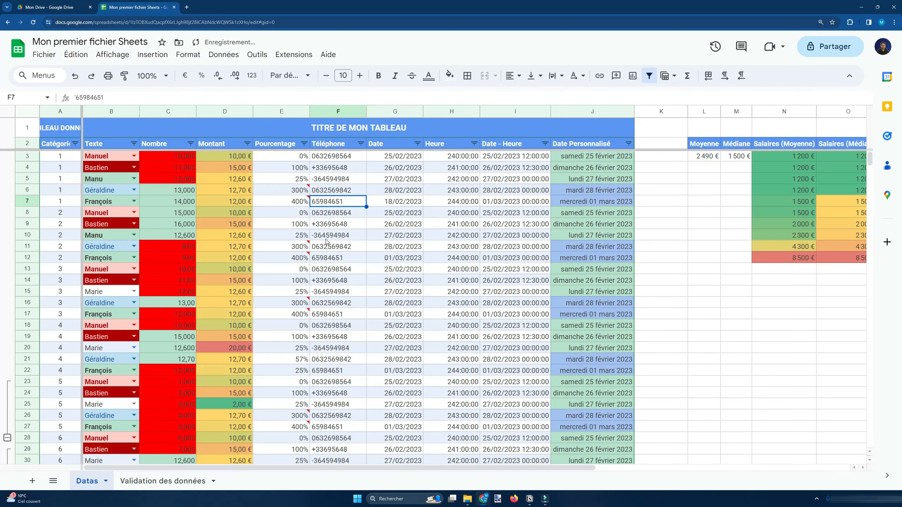
{"action": "scroll", "coordinate": [314, 286], "scroll_direction": "down", "scroll_amount": 2}
{"action": "scroll", "coordinate": [314, 289], "scroll_direction": "up", "scroll_amount": 1}
{"action": "left_click", "coordinate": [315, 281]}
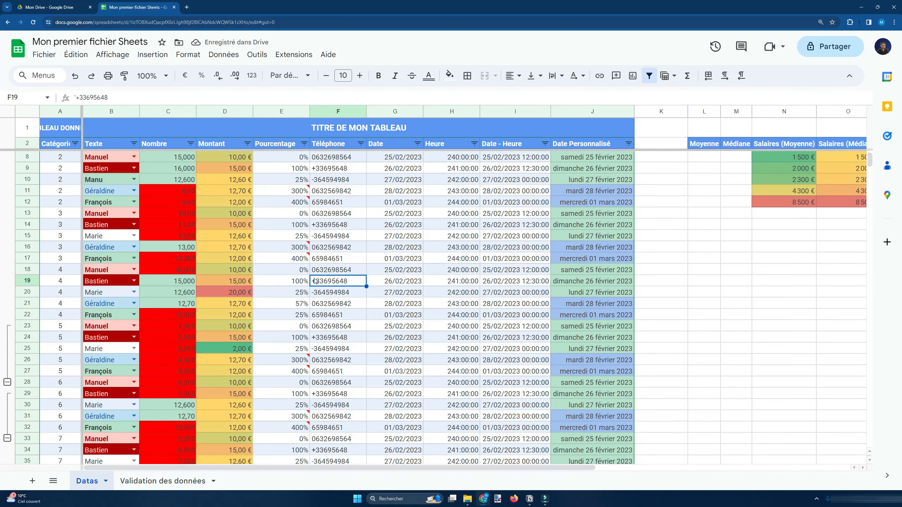
{"action": "left_click", "coordinate": [324, 235]}
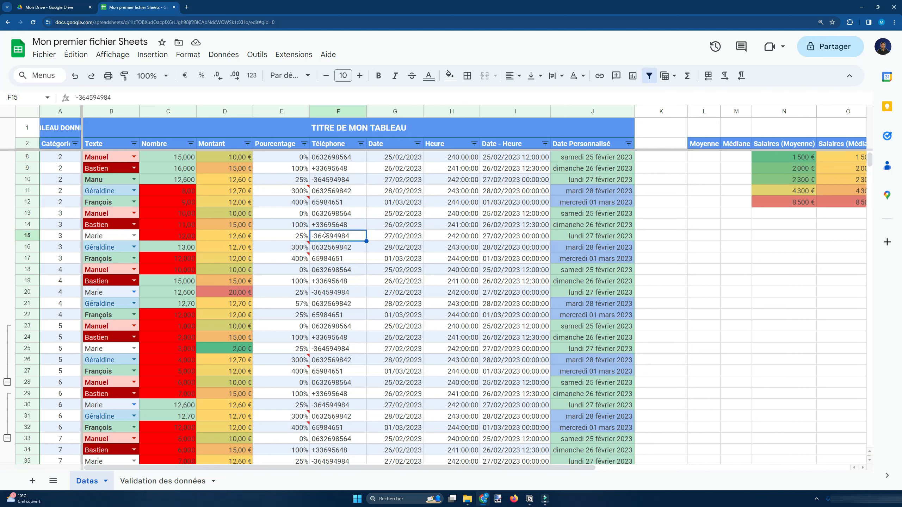
{"action": "left_click", "coordinate": [393, 158]}
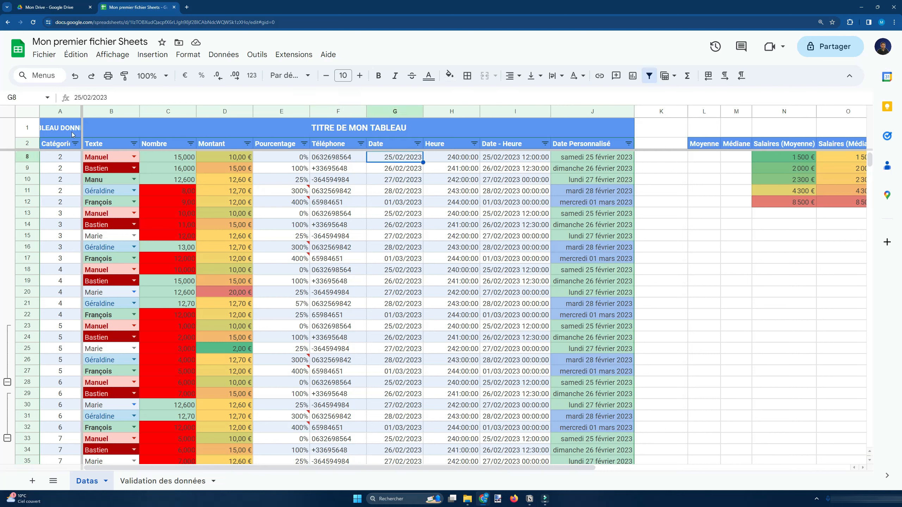
Remove the standard filter from the data table.
{"action": "left_click", "coordinate": [649, 80]}
{"action": "left_click", "coordinate": [543, 214]}
{"action": "left_click", "coordinate": [540, 169]}
{"action": "left_click", "coordinate": [537, 158]}
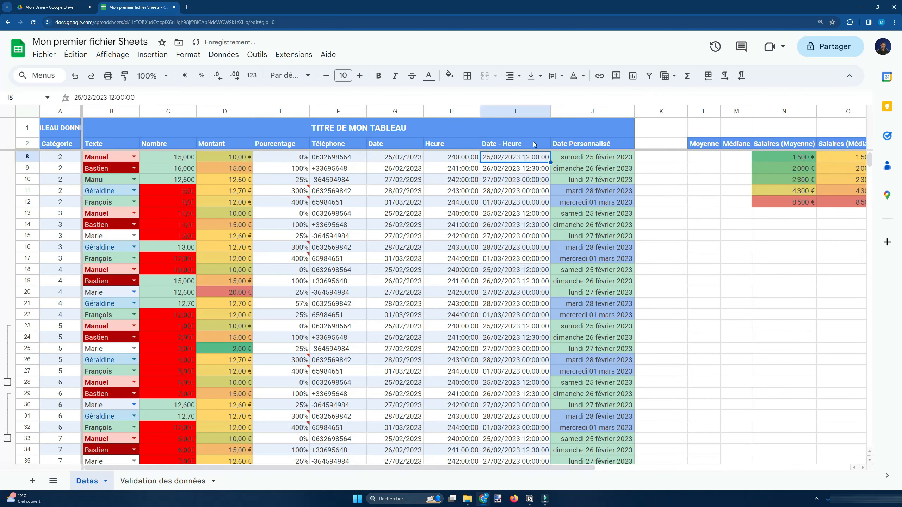
{"action": "left_click", "coordinate": [512, 147]}
{"action": "left_click_drag", "start_coordinate": [58, 143], "coordinate": [599, 147]}
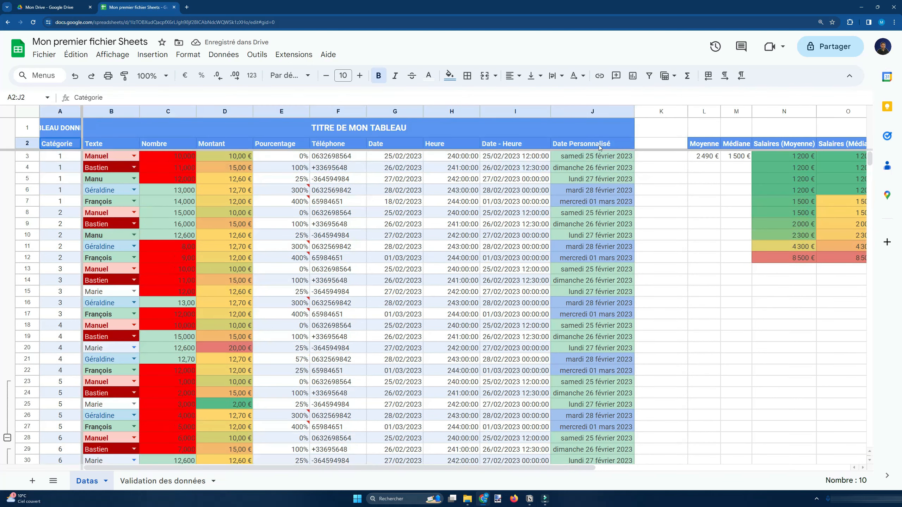
{"action": "left_click", "coordinate": [360, 224]}
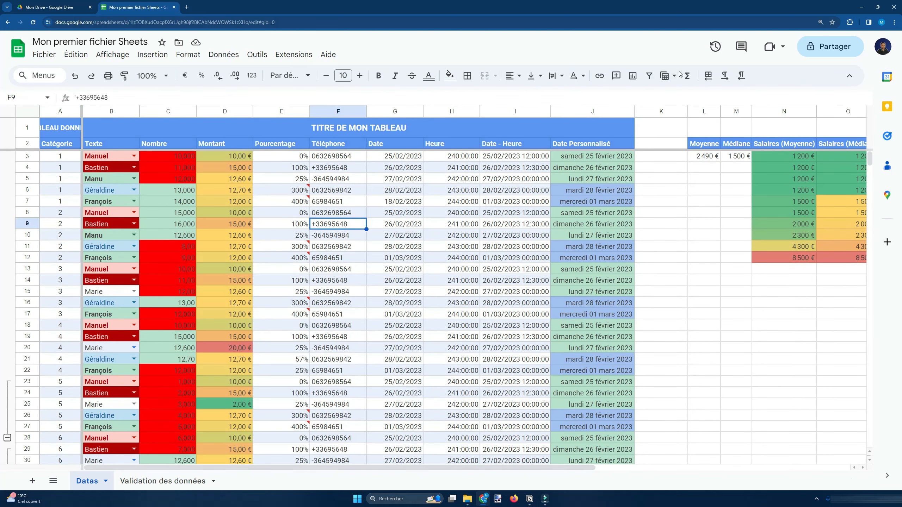
Apply the Montant sup 10 filter view, review its view options, and delete the view.
{"action": "left_click", "coordinate": [668, 76]}
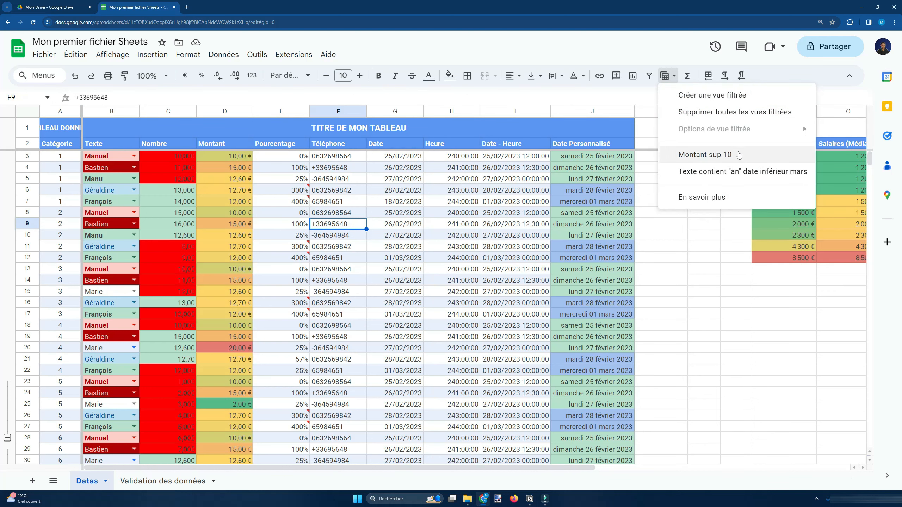
{"action": "left_click", "coordinate": [707, 154]}
{"action": "mouse_move", "coordinate": [714, 130]}
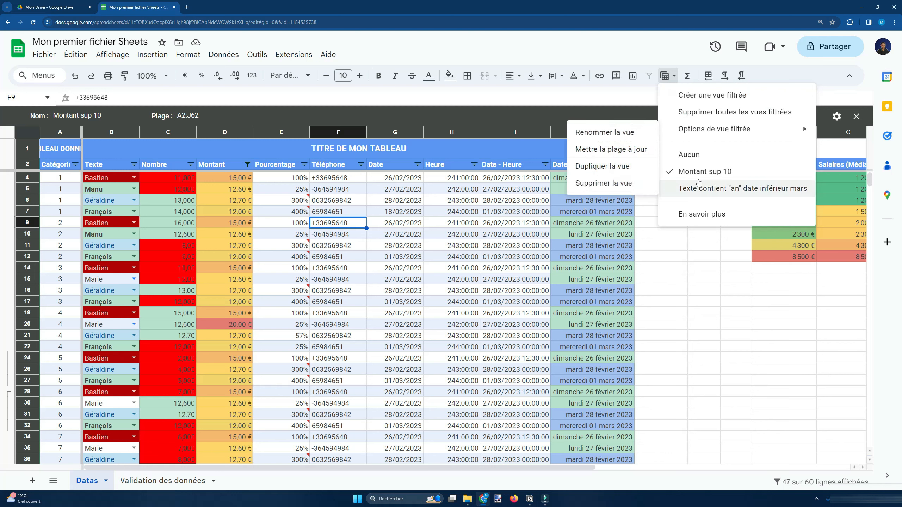
{"action": "left_click", "coordinate": [837, 116]}
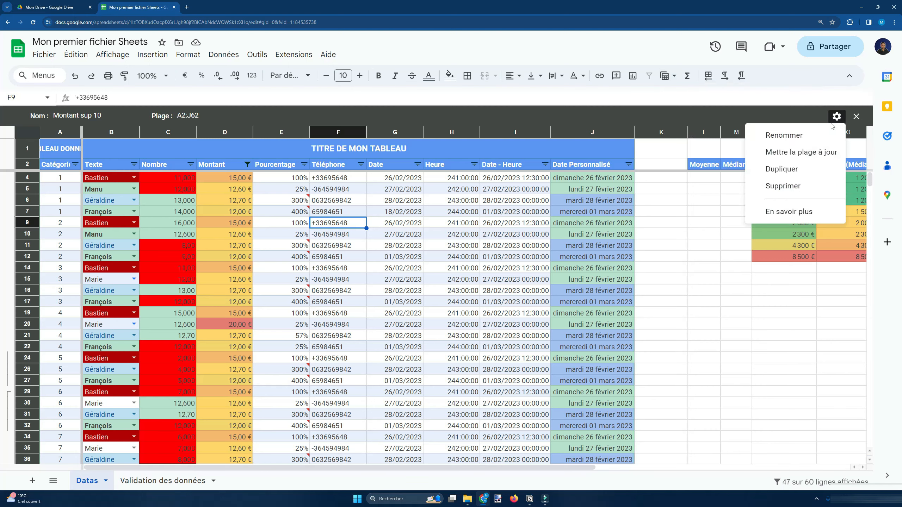
{"action": "left_click", "coordinate": [782, 186]}
{"action": "left_click", "coordinate": [352, 194]}
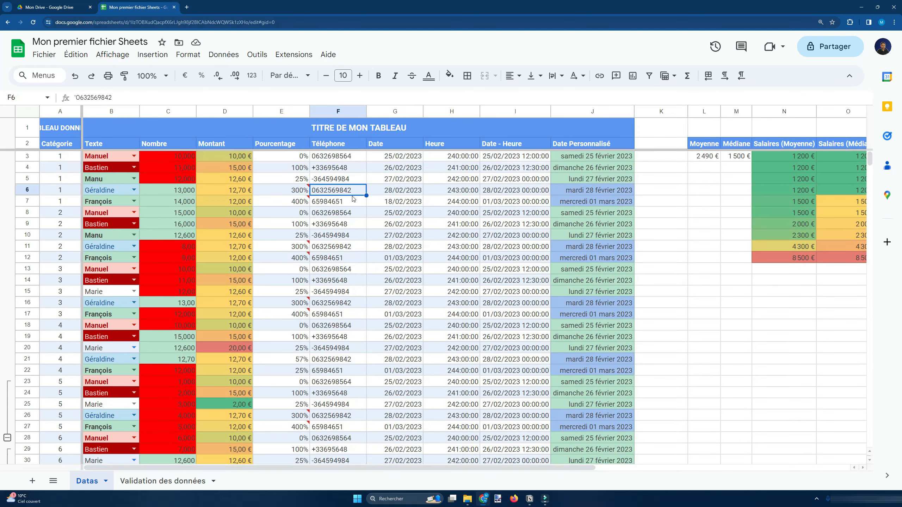
{"action": "left_click", "coordinate": [334, 216]}
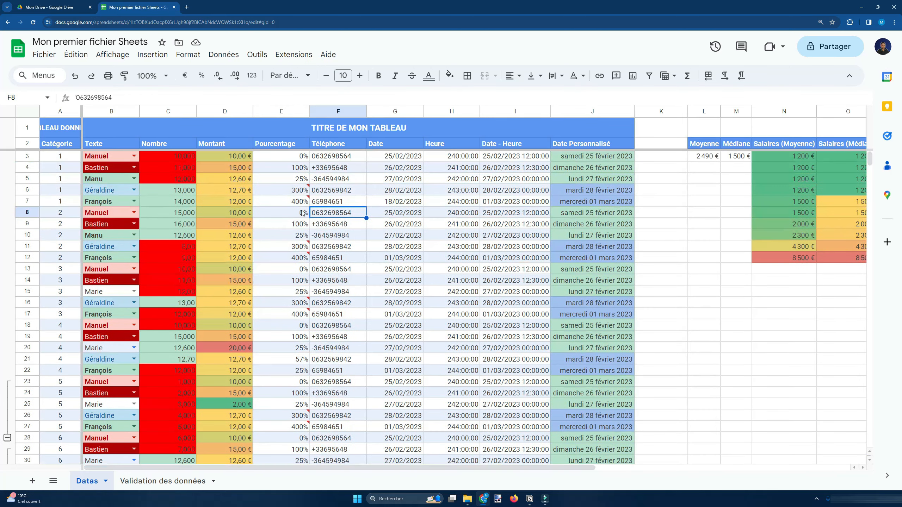
{"action": "left_click", "coordinate": [314, 205]}
{"action": "left_click", "coordinate": [322, 226]}
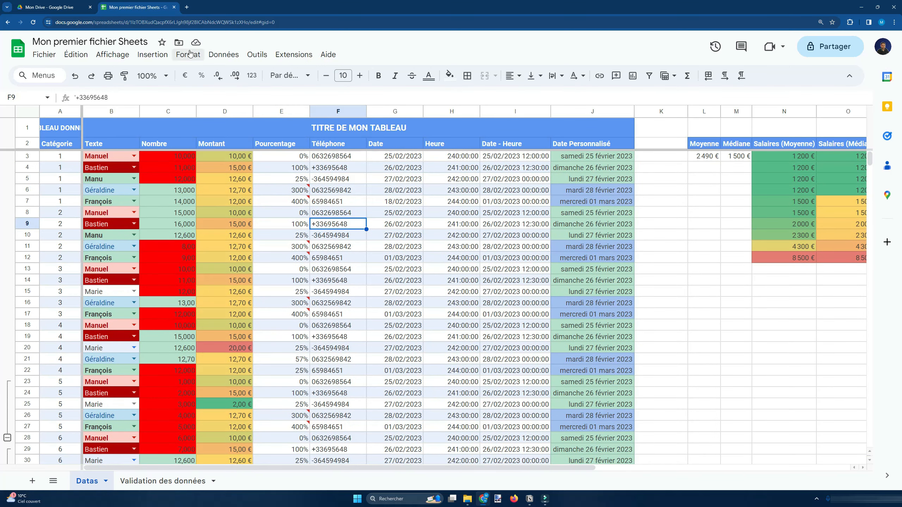
Add a slicer to the Datas sheet and set its data range to Datas!A2:J62.
{"action": "left_click", "coordinate": [223, 55]}
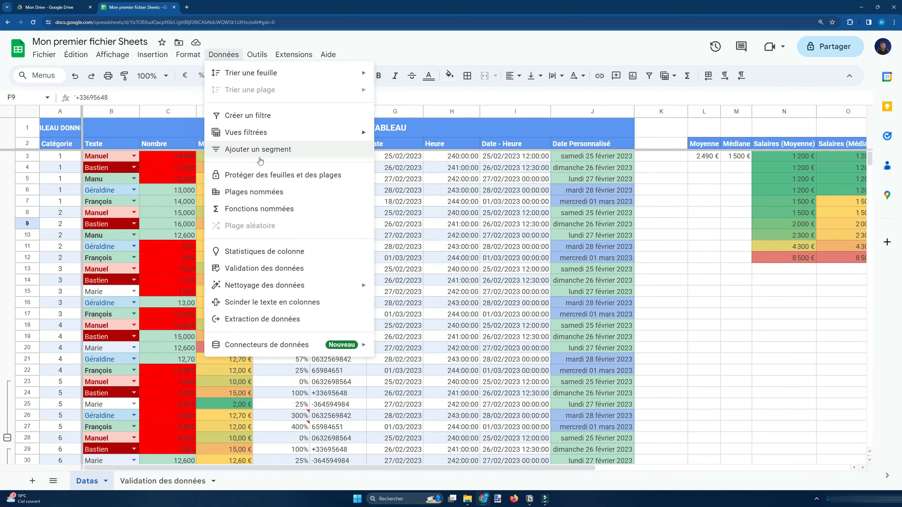
{"action": "left_click", "coordinate": [236, 155]}
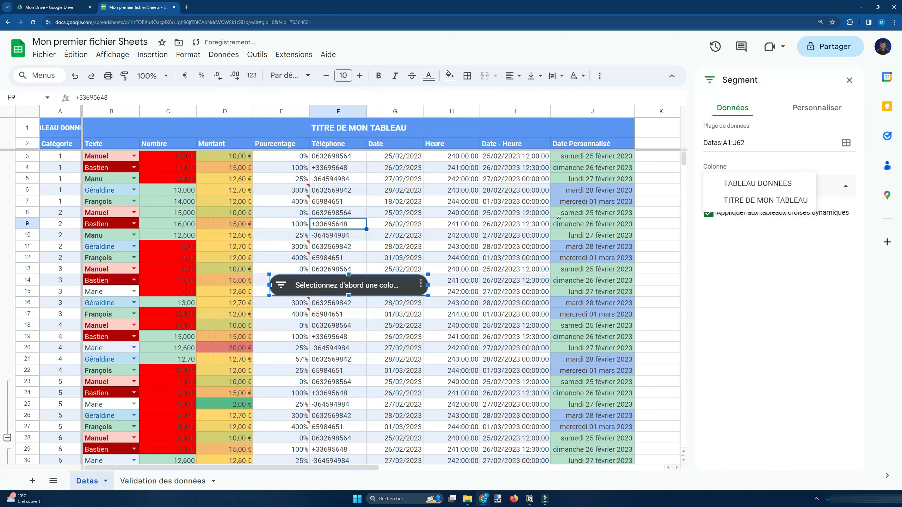
{"action": "left_click", "coordinate": [729, 140]}
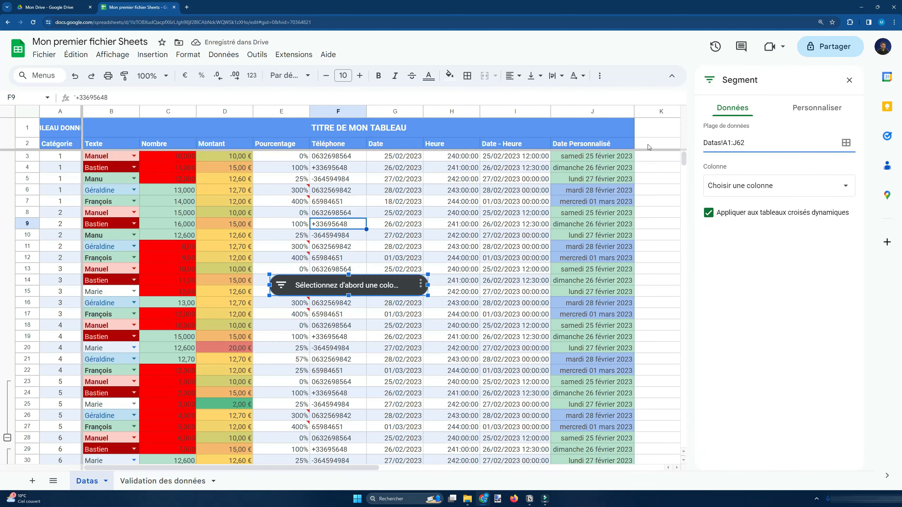
{"action": "key", "text": "BackSpace"}
{"action": "type", "text": "2"}
Set the slicer's column to Texte and move it onto the title row above Date - Heure.
{"action": "left_click", "coordinate": [778, 185]}
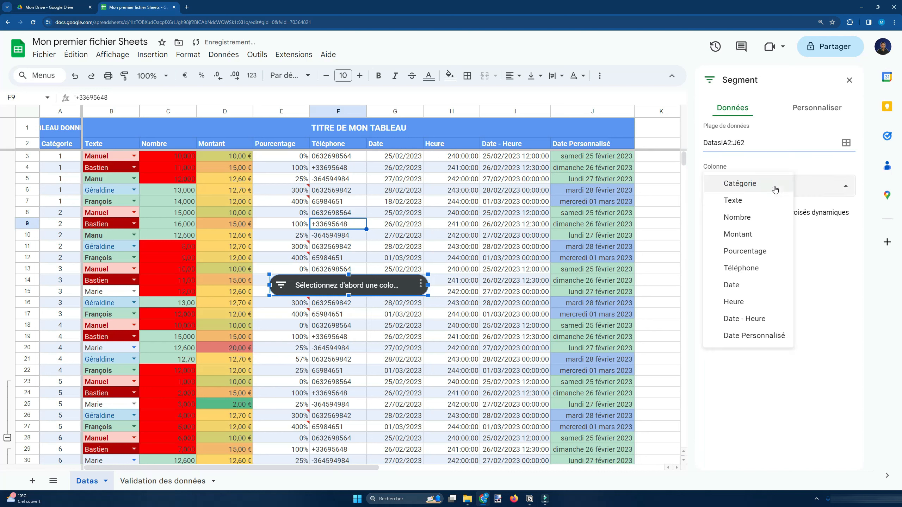
{"action": "left_click", "coordinate": [760, 200]}
{"action": "left_click_drag", "start_coordinate": [329, 283], "coordinate": [514, 141]}
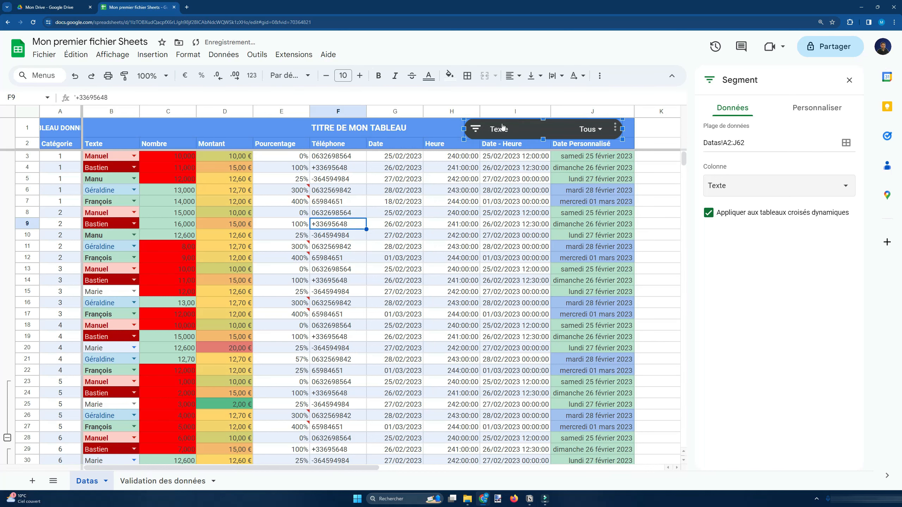
Filter the Texte slicer by values, excluding the first three names in its list.
{"action": "left_click", "coordinate": [476, 129]}
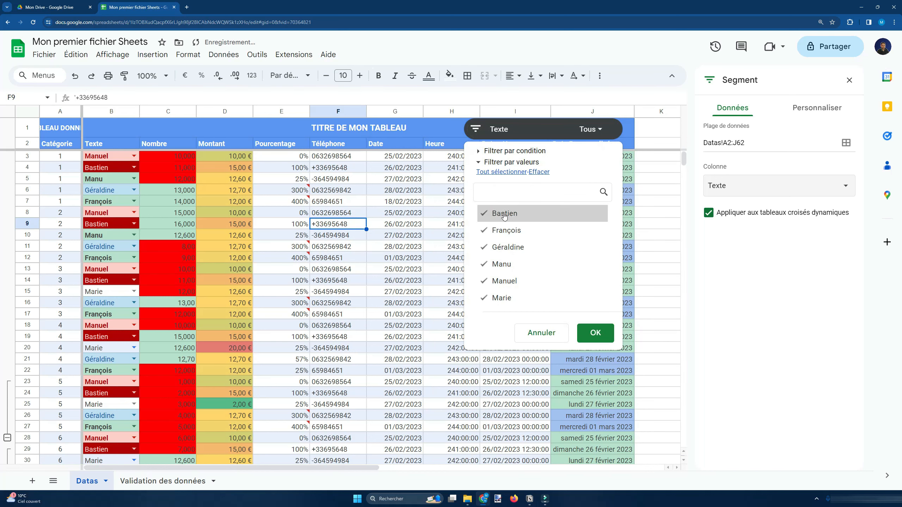
{"action": "left_click", "coordinate": [493, 214]}
{"action": "left_click", "coordinate": [491, 230]}
{"action": "left_click", "coordinate": [508, 247]}
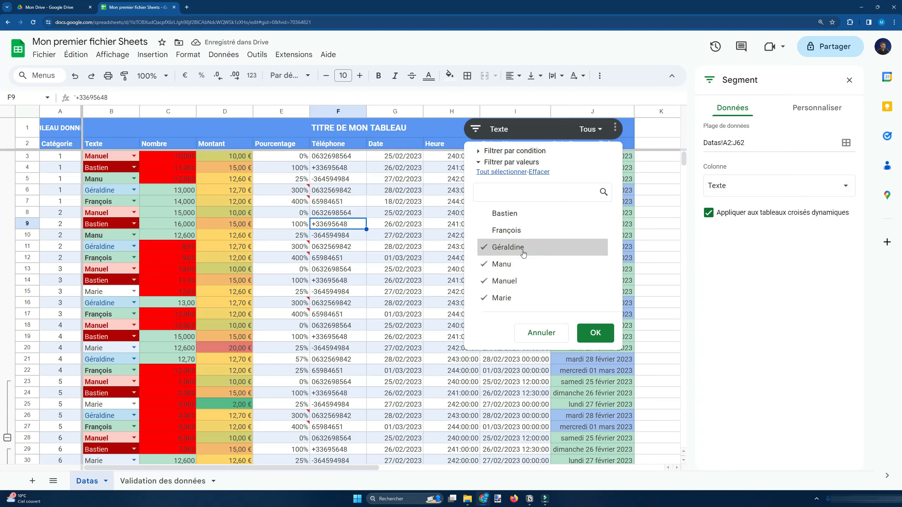
{"action": "left_click", "coordinate": [595, 333]}
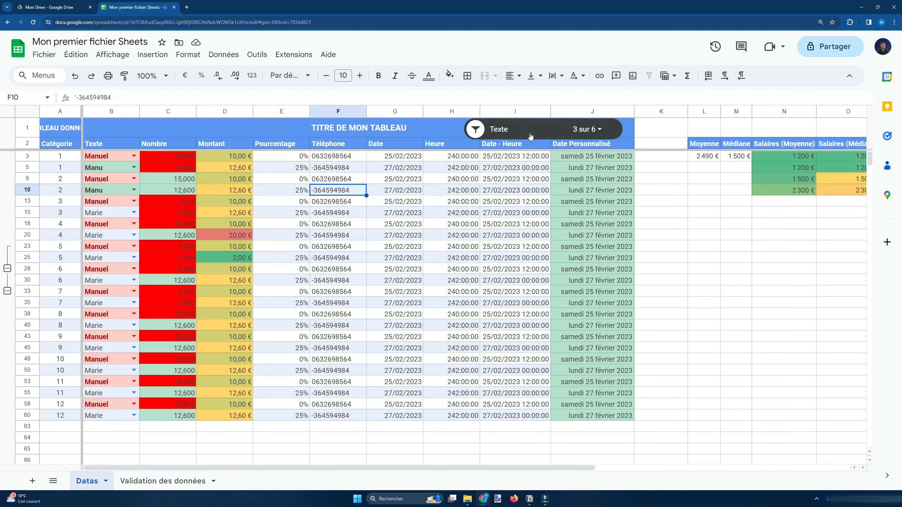
Move the Texte slicer off the table to row 1, above the Moyenne, Médiane and Salaires headers.
{"action": "left_click_drag", "start_coordinate": [530, 136], "coordinate": [745, 136]}
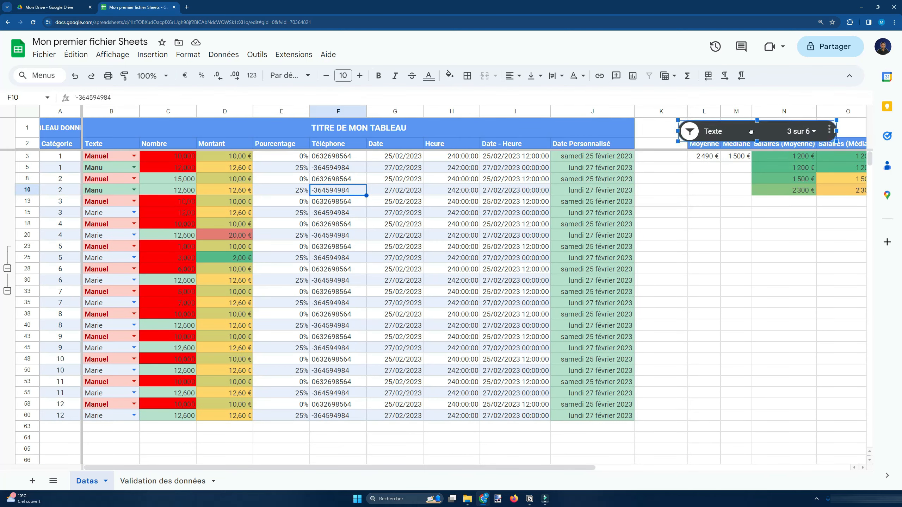
{"action": "left_click", "coordinate": [693, 129]}
{"action": "left_click", "coordinate": [692, 130]}
Add a second slicer to the table and set its column to Nombre.
{"action": "left_click", "coordinate": [189, 54]}
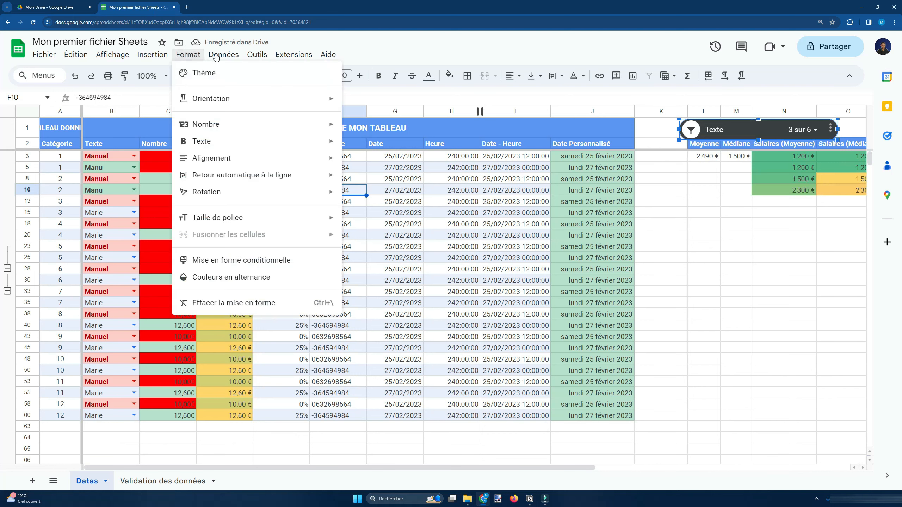
{"action": "mouse_move", "coordinate": [216, 57]}
{"action": "left_click", "coordinate": [241, 147]}
{"action": "left_click", "coordinate": [657, 179]}
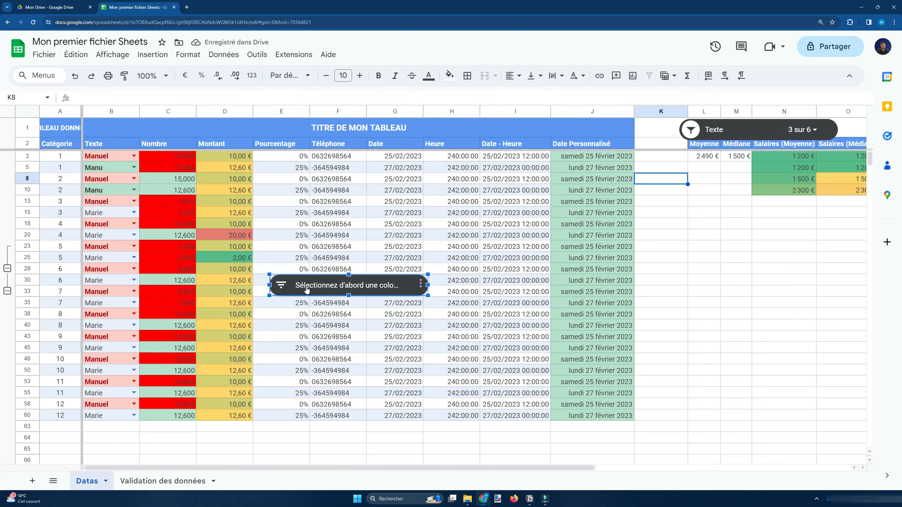
{"action": "left_click", "coordinate": [741, 185]}
{"action": "left_click", "coordinate": [738, 217]}
Filter the Nombre slicer by values, excluding 1,000, 3,000 and 5,000.
{"action": "left_click", "coordinate": [396, 285]}
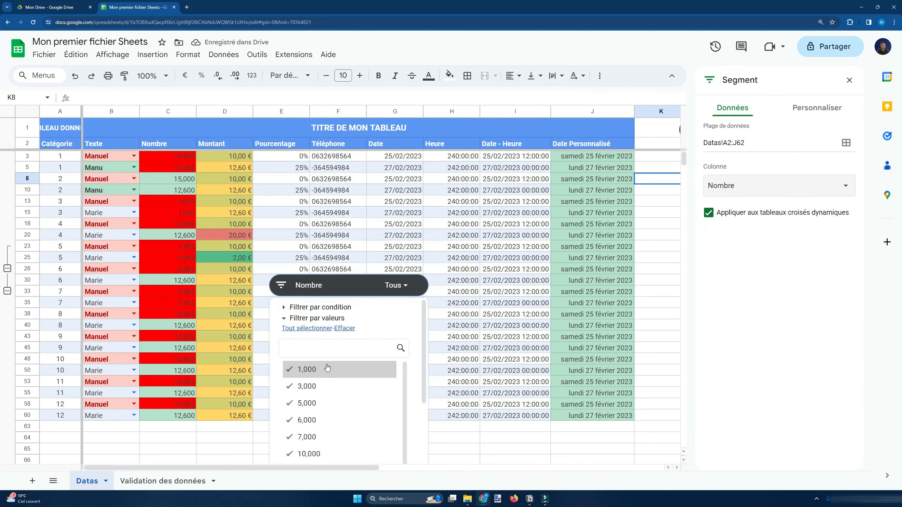
{"action": "left_click", "coordinate": [315, 369]}
{"action": "left_click", "coordinate": [319, 385]}
{"action": "left_click", "coordinate": [344, 402]}
{"action": "scroll", "coordinate": [349, 417], "scroll_direction": "down", "scroll_amount": 3}
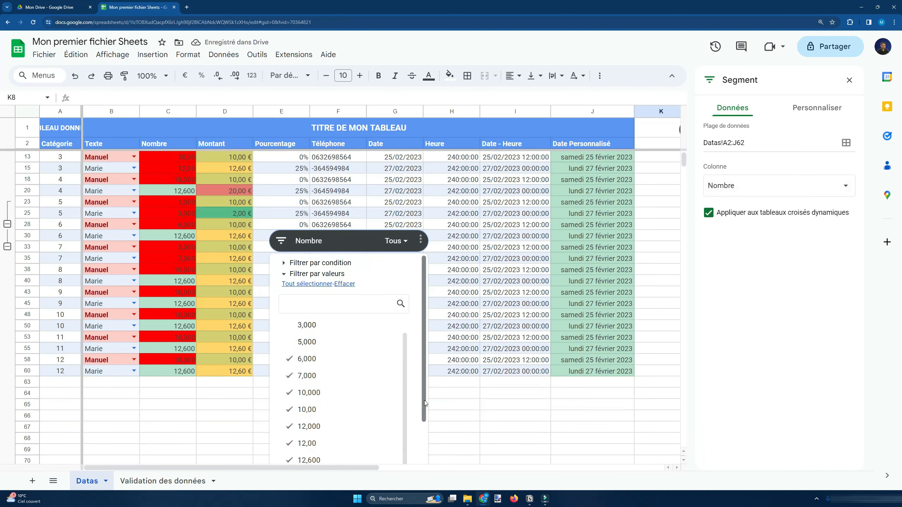
{"action": "left_click", "coordinate": [398, 453]}
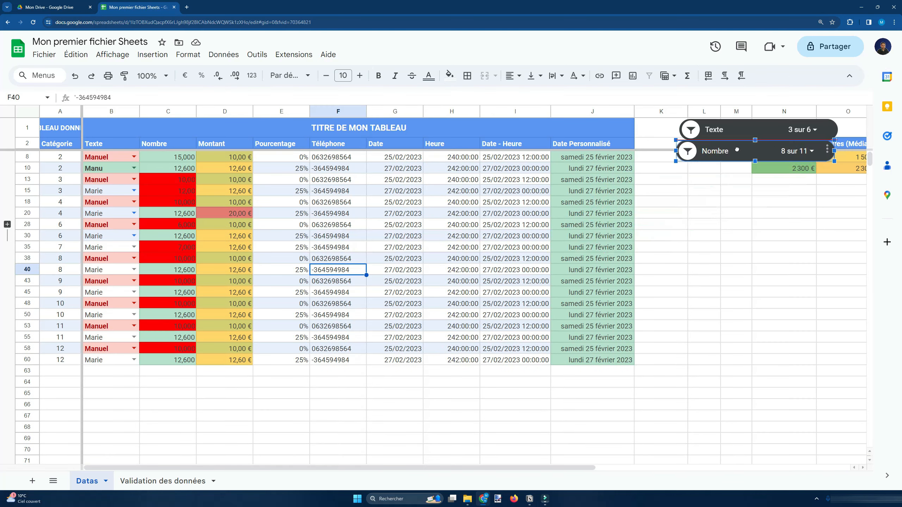
Position the Nombre slicer directly beneath the Texte slicer and view its available options.
{"action": "left_click_drag", "start_coordinate": [728, 151], "coordinate": [748, 146]}
{"action": "left_click", "coordinate": [830, 152]}
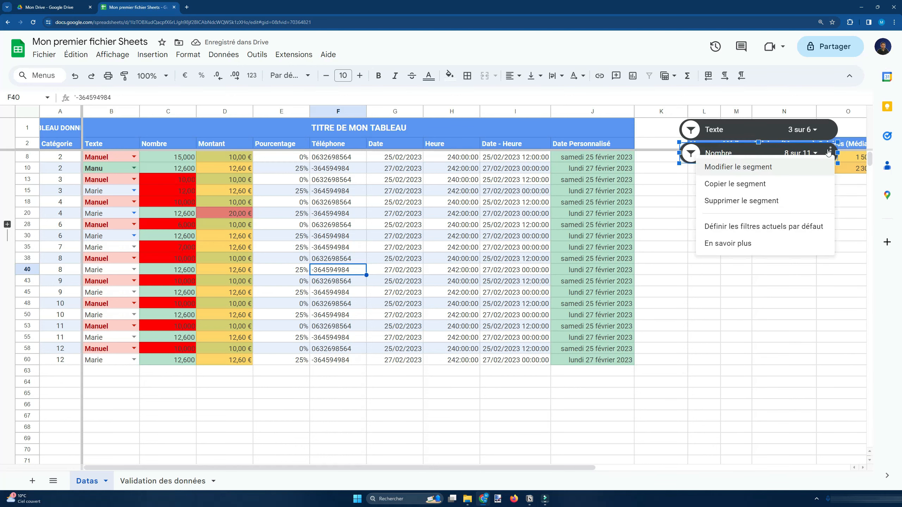
{"action": "left_click", "coordinate": [704, 270]}
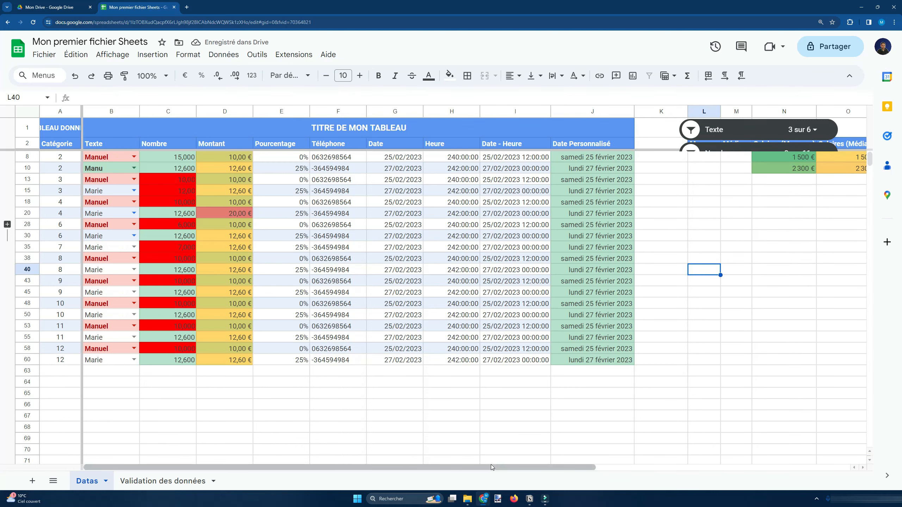
Review the filter-by-values list of the Texte slicer and accept its current selection.
{"action": "left_click_drag", "start_coordinate": [491, 466], "coordinate": [856, 464]}
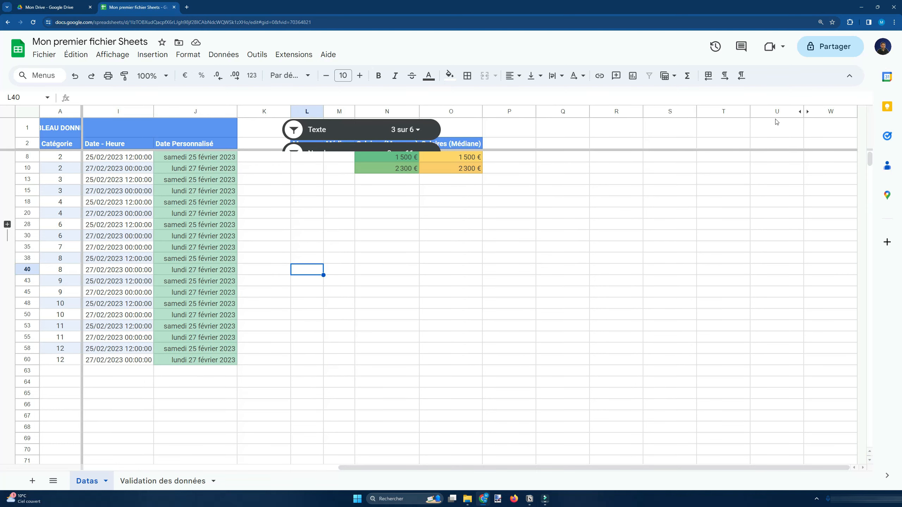
{"action": "left_click_drag", "start_coordinate": [725, 127], "coordinate": [714, 395]}
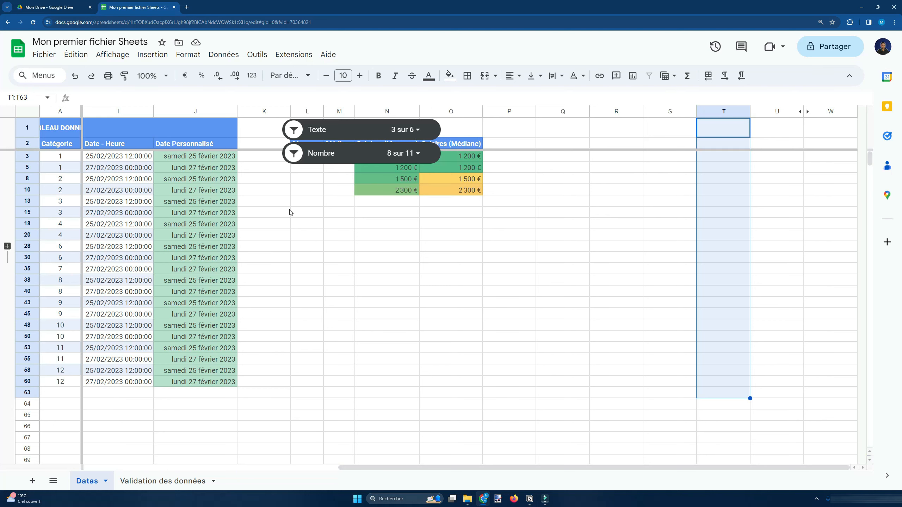
{"action": "left_click", "coordinate": [293, 129]}
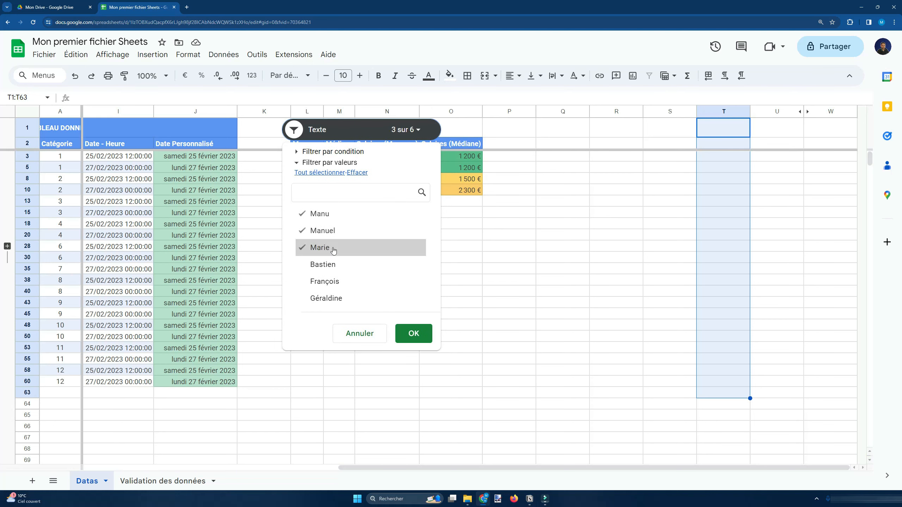
{"action": "left_click", "coordinate": [403, 334]}
{"action": "left_click_drag", "start_coordinate": [342, 133], "coordinate": [716, 133]}
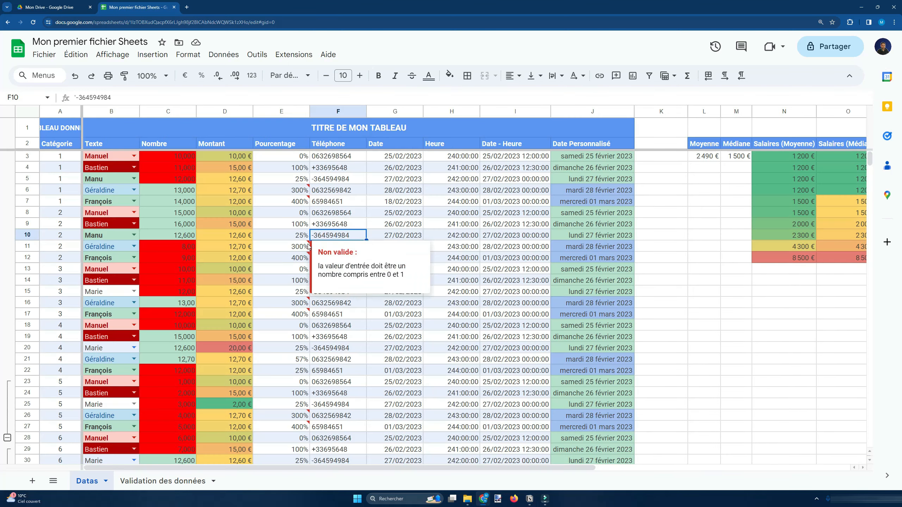
{"action": "left_click", "coordinate": [339, 215]}
{"action": "left_click", "coordinate": [354, 258]}
{"action": "left_click", "coordinate": [346, 216]}
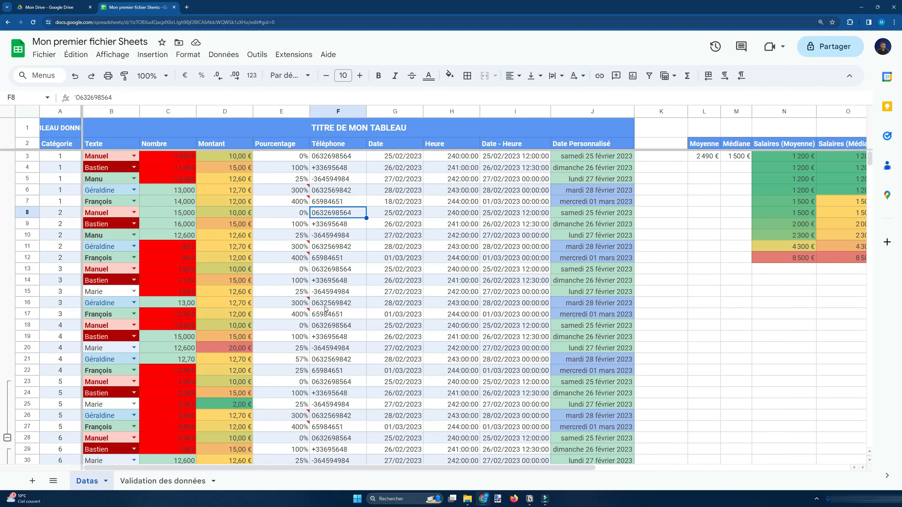
{"action": "scroll", "coordinate": [328, 298], "scroll_direction": "down", "scroll_amount": 2}
{"action": "scroll", "coordinate": [328, 300], "scroll_direction": "up", "scroll_amount": 2}
{"action": "left_click", "coordinate": [379, 258]}
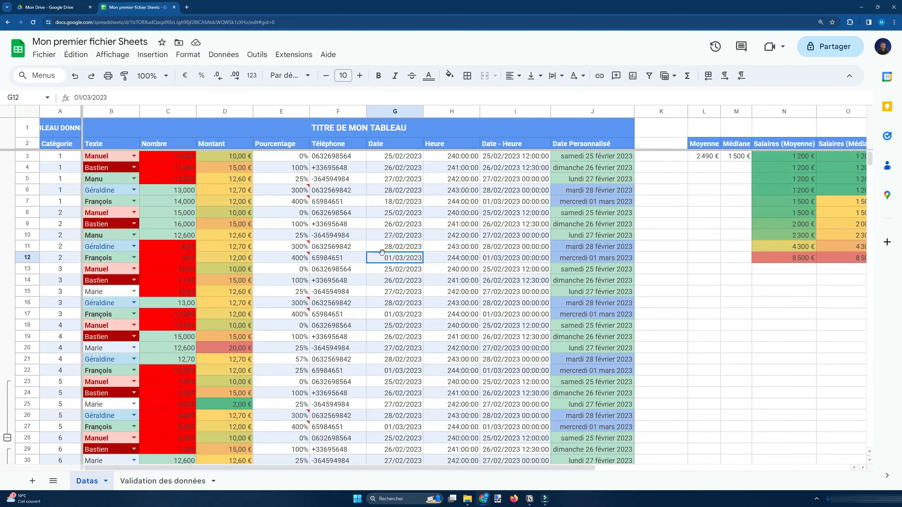
{"action": "left_click", "coordinate": [376, 239]}
{"action": "left_click", "coordinate": [358, 236]}
{"action": "left_click", "coordinate": [354, 224]}
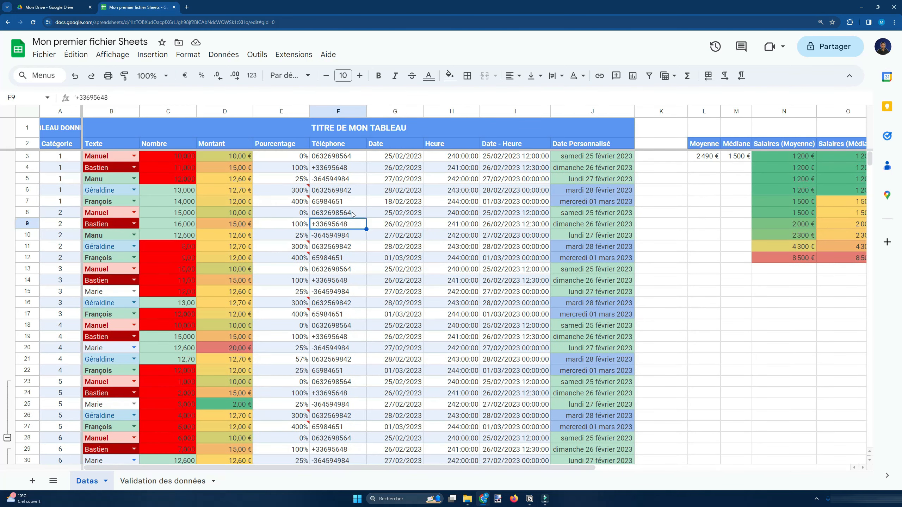
{"action": "left_click", "coordinate": [353, 215]}
{"action": "left_click", "coordinate": [352, 204]}
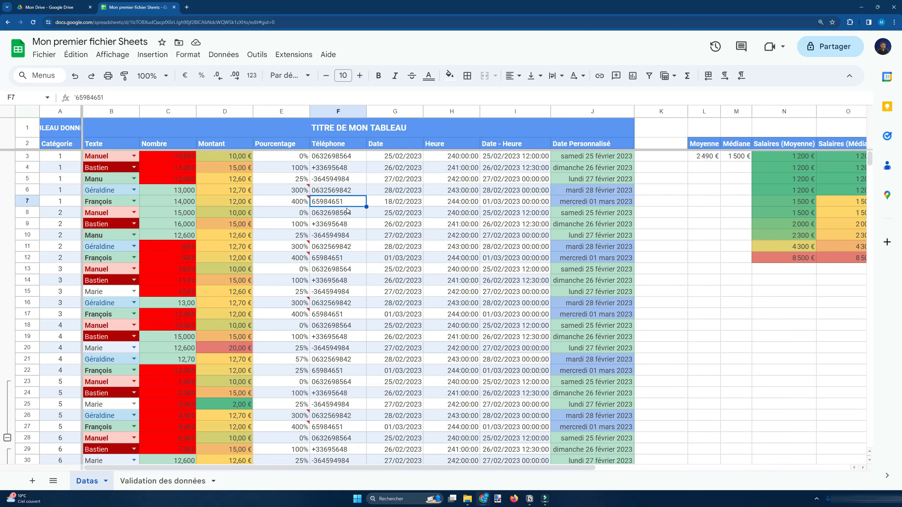
{"action": "left_click", "coordinate": [343, 213]}
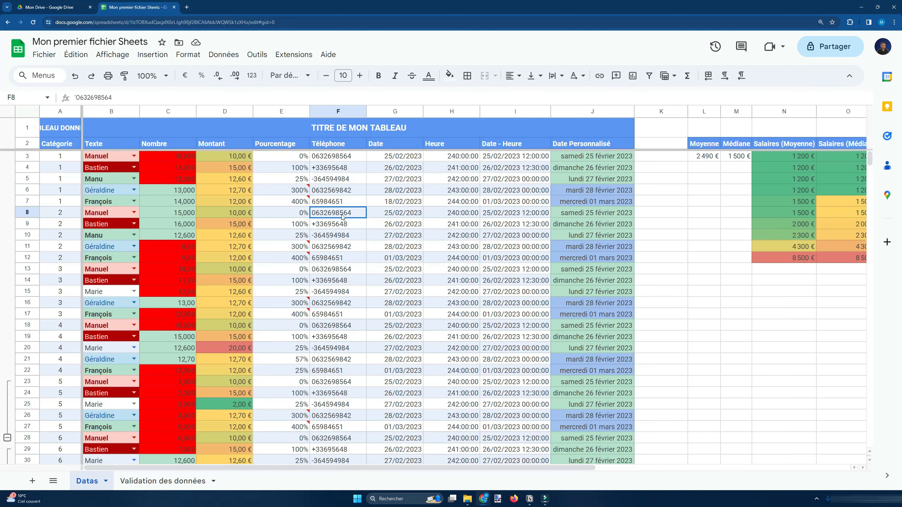
{"action": "left_click", "coordinate": [342, 231]}
{"action": "left_click", "coordinate": [341, 201]}
{"action": "left_click_drag", "start_coordinate": [65, 159], "coordinate": [499, 392]}
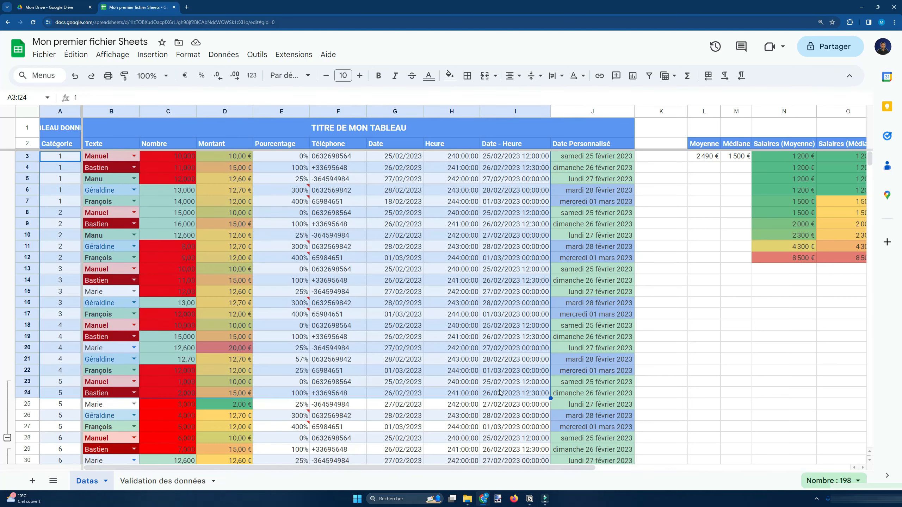
{"action": "left_click", "coordinate": [515, 314]}
{"action": "scroll", "coordinate": [154, 280], "scroll_direction": "down", "scroll_amount": 15}
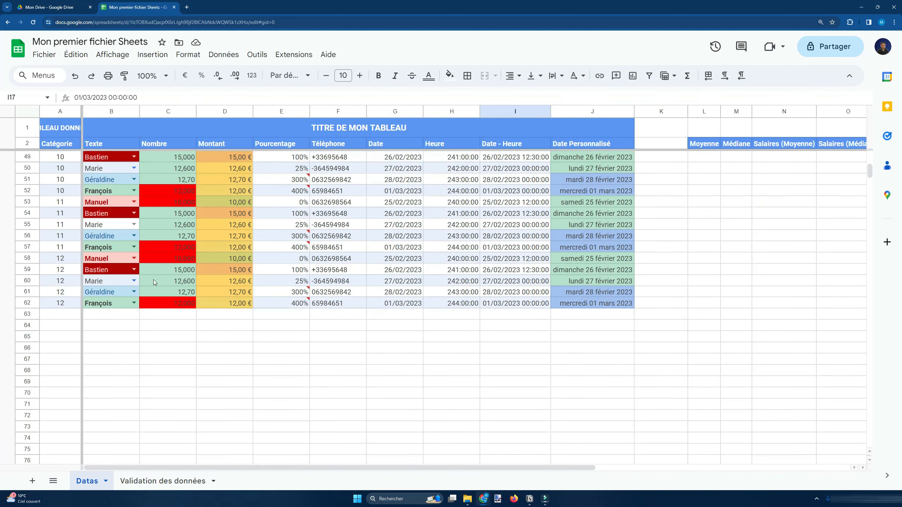
{"action": "scroll", "coordinate": [156, 284], "scroll_direction": "up", "scroll_amount": 5}
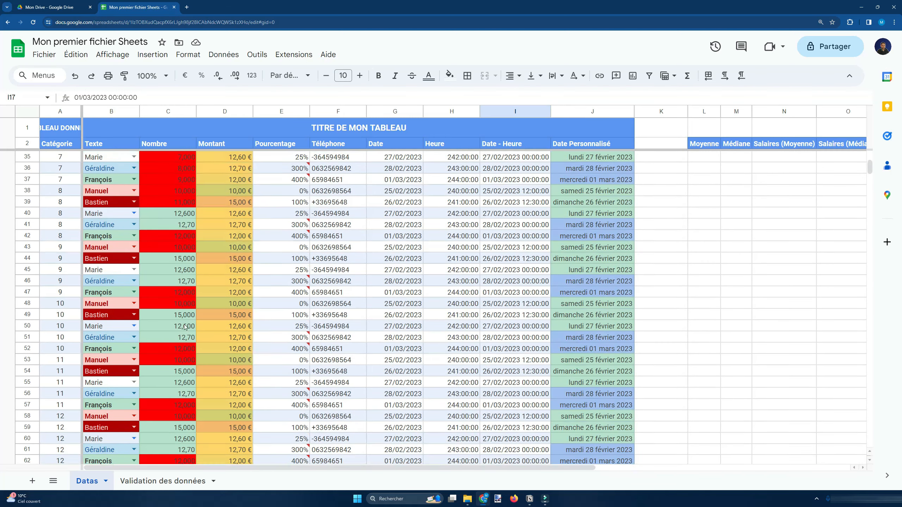
{"action": "scroll", "coordinate": [184, 327], "scroll_direction": "up", "scroll_amount": 10}
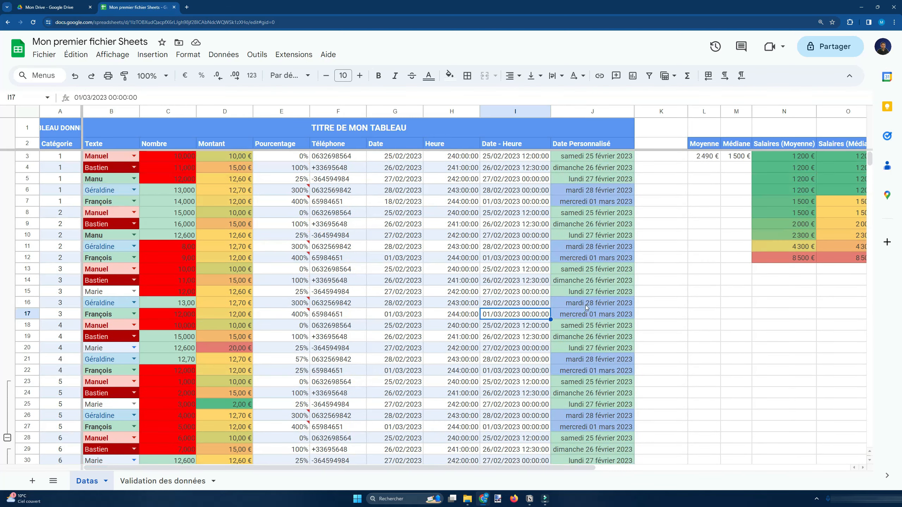
{"action": "left_click", "coordinate": [592, 281]}
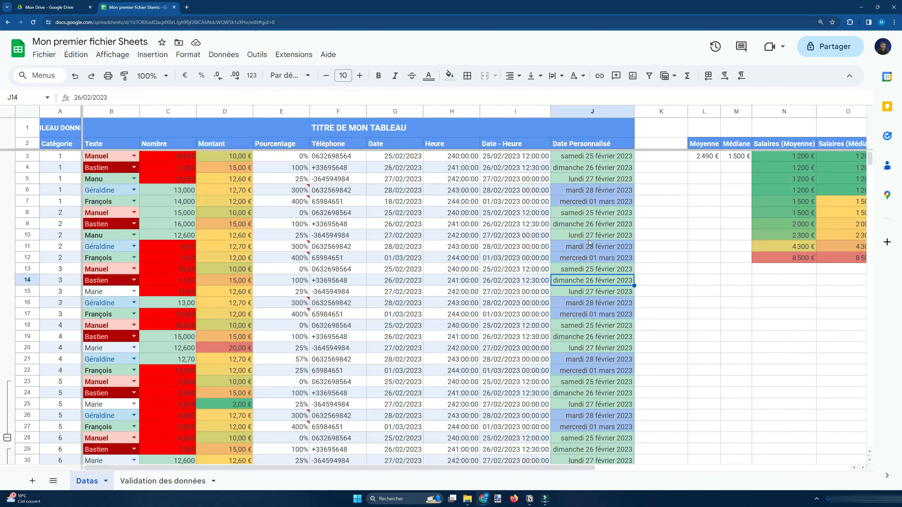
{"action": "left_click", "coordinate": [589, 239]}
{"action": "left_click", "coordinate": [586, 323]}
{"action": "left_click", "coordinate": [500, 304]}
{"action": "left_click", "coordinate": [394, 269]}
{"action": "left_click", "coordinate": [390, 293]}
{"action": "left_click", "coordinate": [344, 279]}
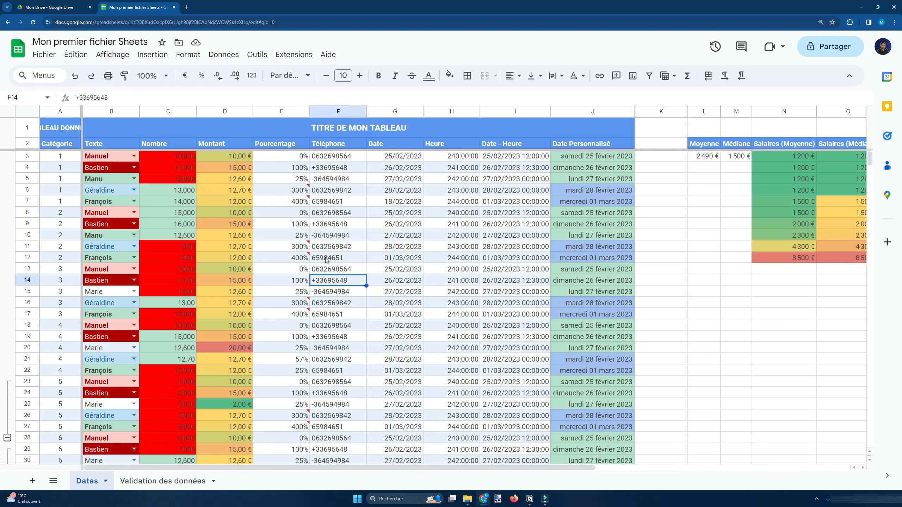
{"action": "left_click", "coordinate": [304, 239]}
{"action": "left_click", "coordinate": [235, 224]}
{"action": "left_click", "coordinate": [250, 216]}
{"action": "left_click", "coordinate": [292, 215]}
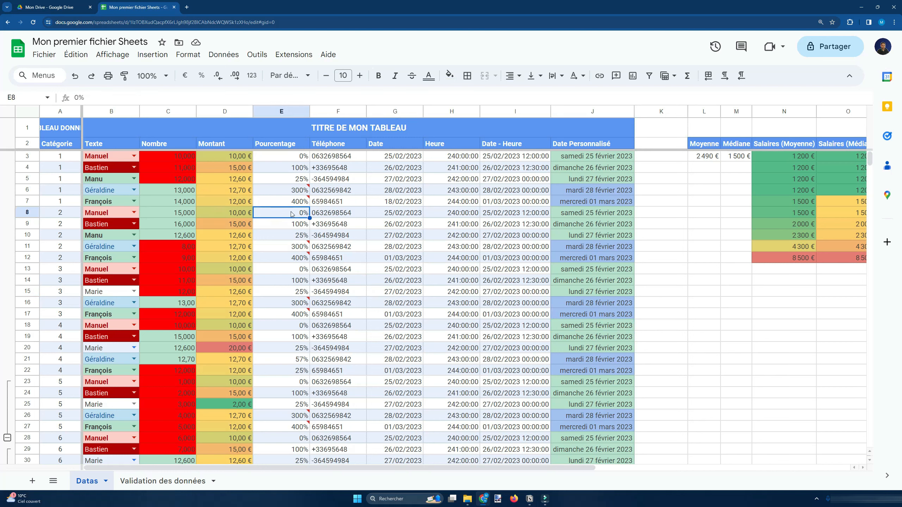
{"action": "left_click", "coordinate": [331, 205]}
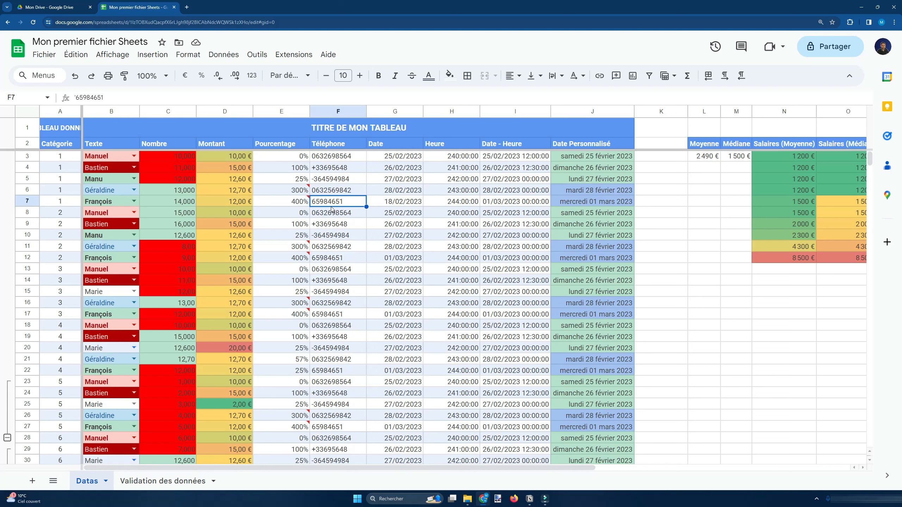
{"action": "left_click", "coordinate": [335, 216]}
{"action": "left_click", "coordinate": [336, 228]}
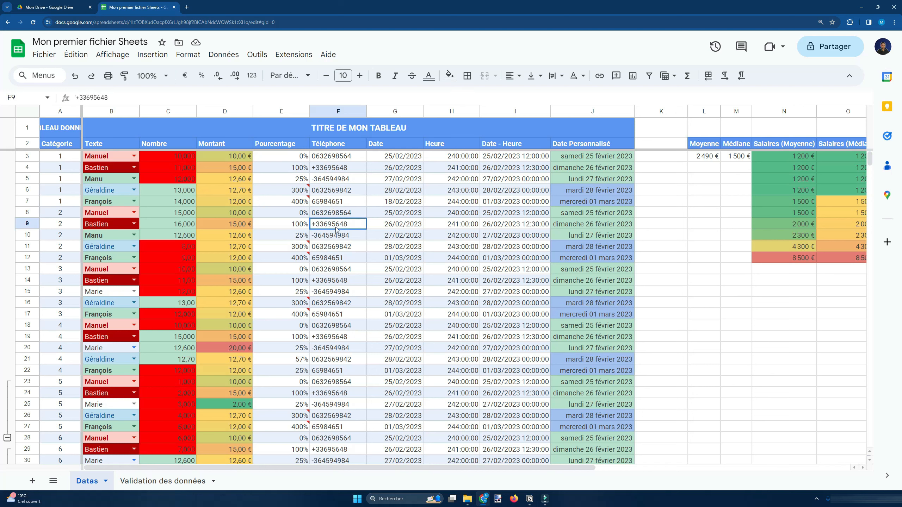
{"action": "left_click", "coordinate": [342, 213]}
{"action": "left_click", "coordinate": [343, 220]}
{"action": "left_click", "coordinate": [344, 214]}
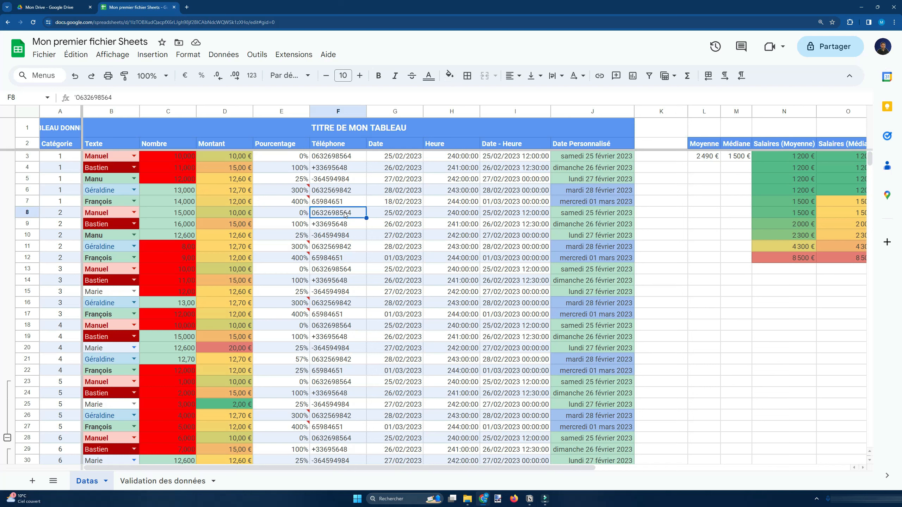
{"action": "left_click", "coordinate": [344, 204]}
{"action": "left_click", "coordinate": [345, 221]}
{"action": "left_click", "coordinate": [345, 203]}
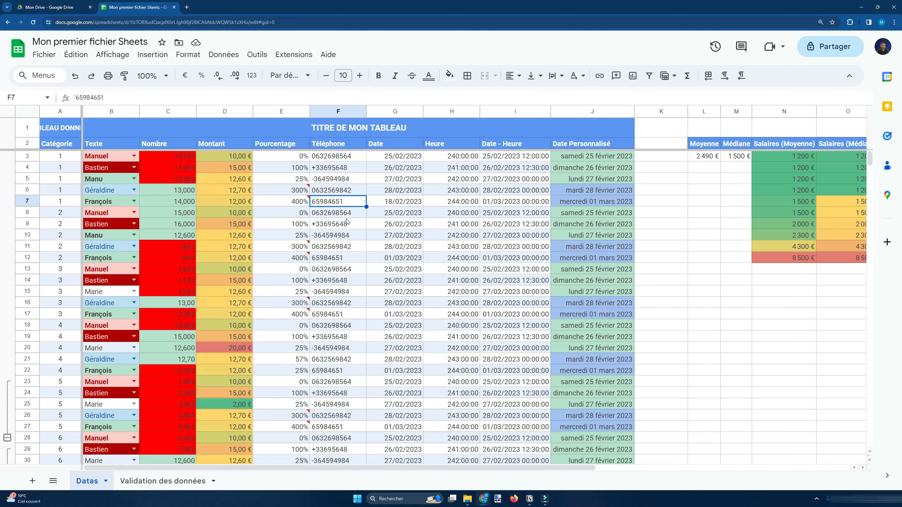
{"action": "left_click", "coordinate": [348, 221]}
{"action": "left_click", "coordinate": [348, 203]}
{"action": "left_click", "coordinate": [349, 224]}
{"action": "left_click", "coordinate": [348, 204]}
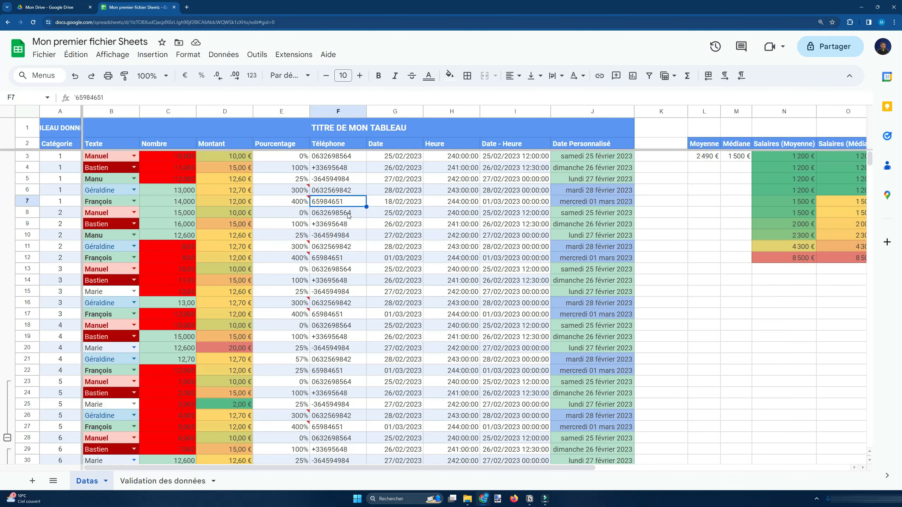